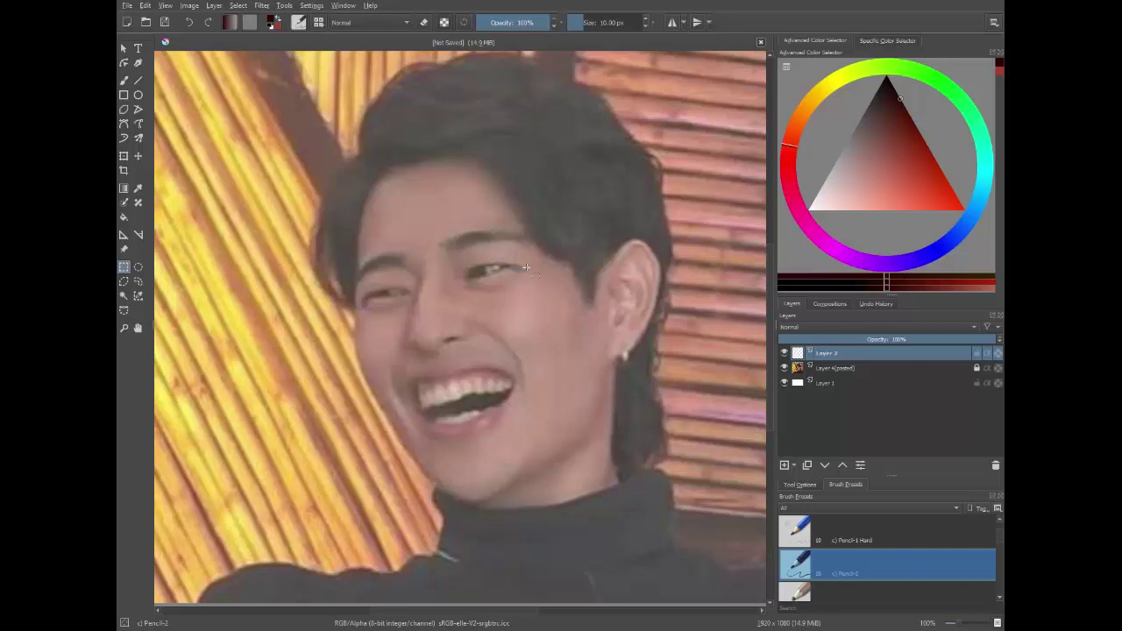
# - Trace dark pencil outlines beside the nose, the upper and lower lips and both mouth corners
pyautogui.click(124, 80)
pyautogui.moveTo(406, 275)
pyautogui.mouseDown()
pyautogui.moveTo(411, 332)
pyautogui.moveTo(463, 339)
pyautogui.mouseUp()
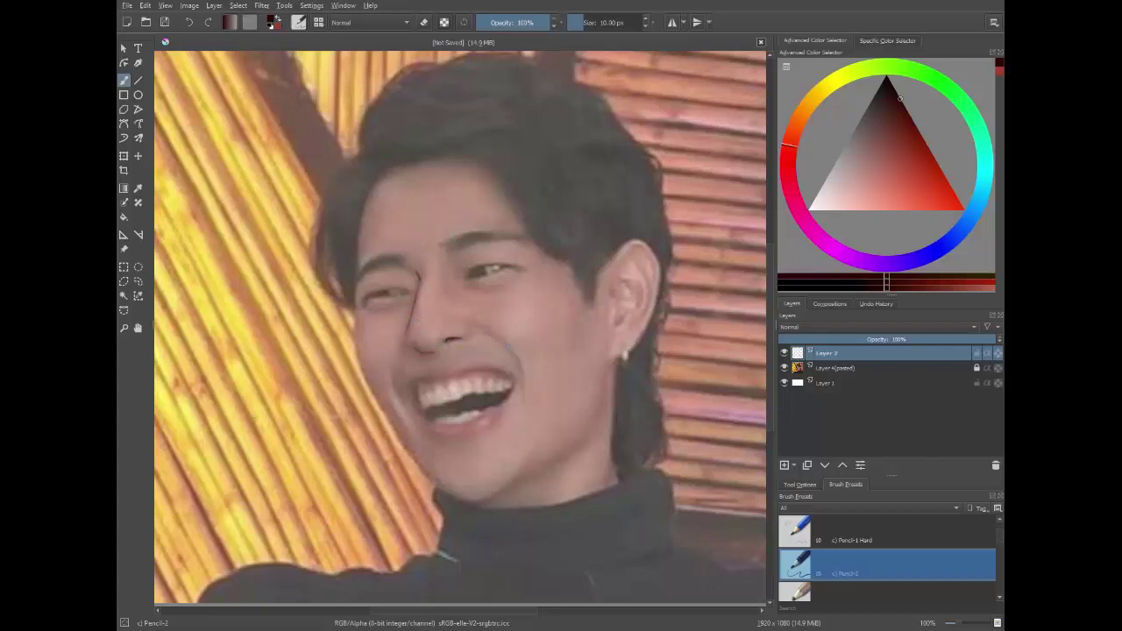
pyautogui.moveTo(453, 377)
pyautogui.mouseDown()
pyautogui.moveTo(496, 370)
pyautogui.moveTo(458, 400)
pyautogui.moveTo(495, 392)
pyautogui.mouseUp()
pyautogui.moveTo(444, 420)
pyautogui.mouseDown()
pyautogui.moveTo(481, 412)
pyautogui.moveTo(431, 426)
pyautogui.moveTo(416, 405)
pyautogui.mouseUp()
pyautogui.moveTo(511, 401); pyautogui.dragTo(498, 419)
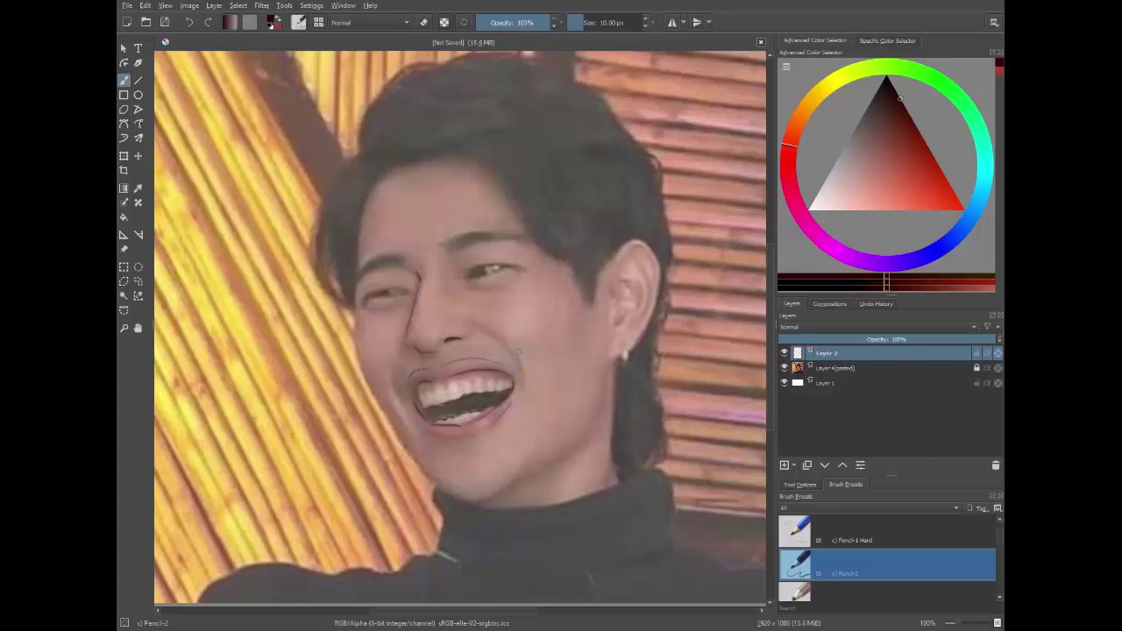
pyautogui.moveTo(518, 366); pyautogui.dragTo(524, 391)
pyautogui.moveTo(409, 392); pyautogui.dragTo(417, 431)
# - Outline the eyelids, both eyebrows and the left edge of the face down to the jaw
pyautogui.moveTo(401, 296); pyautogui.dragTo(367, 300)
pyautogui.moveTo(507, 264)
pyautogui.mouseDown()
pyautogui.moveTo(477, 267)
pyautogui.moveTo(509, 263)
pyautogui.mouseUp()
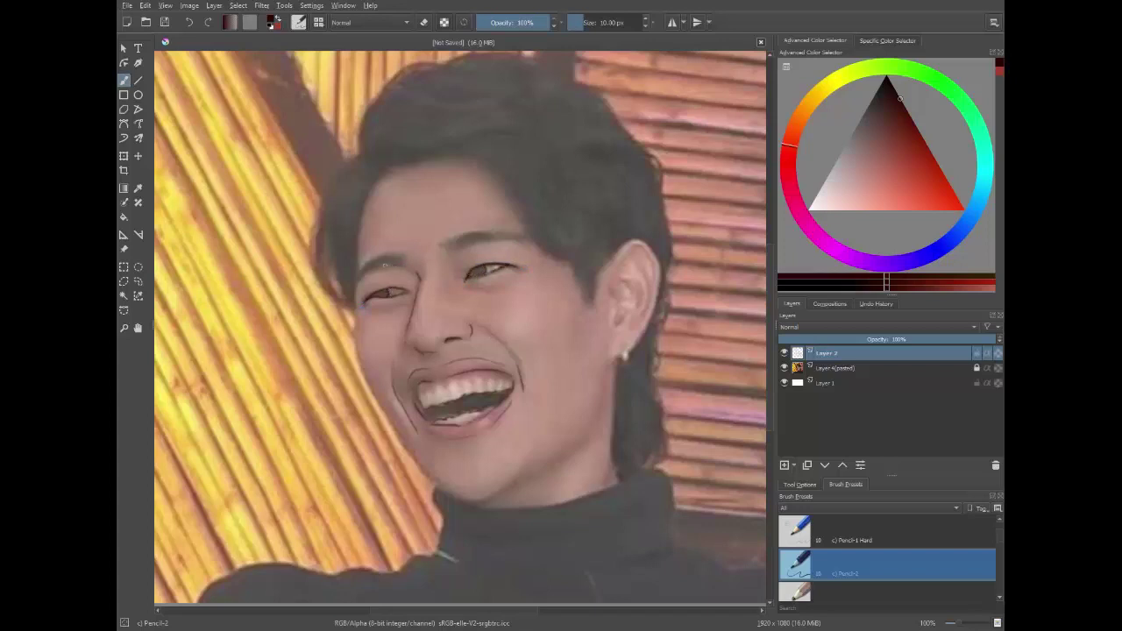
pyautogui.moveTo(385, 266); pyautogui.dragTo(353, 286)
pyautogui.moveTo(504, 239); pyautogui.dragTo(442, 251)
pyautogui.moveTo(512, 238); pyautogui.dragTo(445, 243)
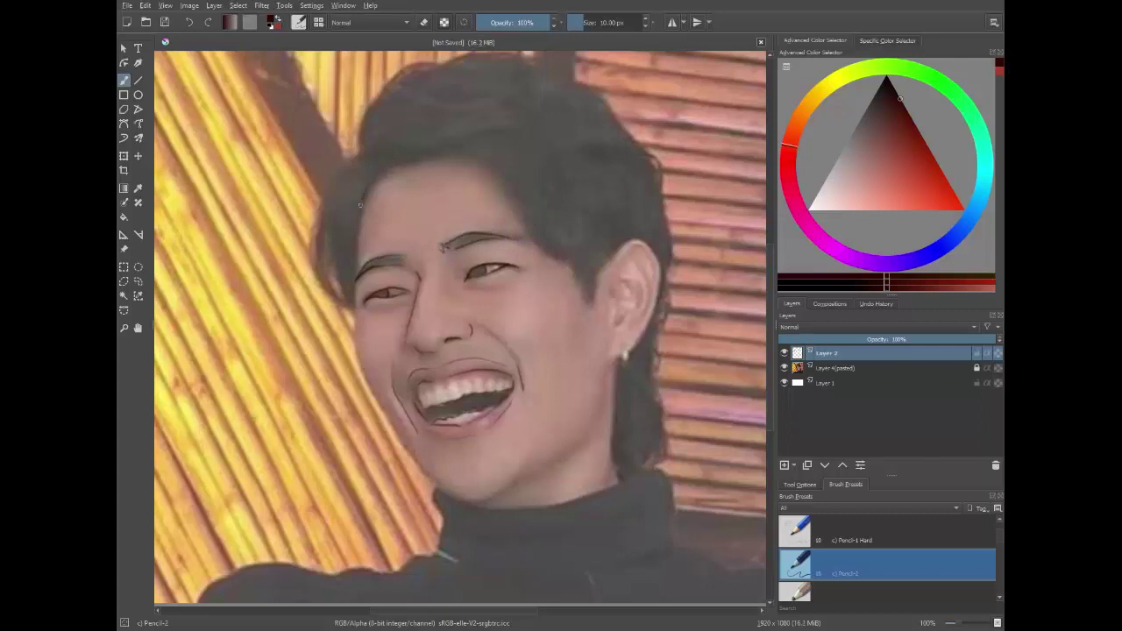
pyautogui.moveTo(359, 205)
pyautogui.mouseDown()
pyautogui.moveTo(357, 316)
pyautogui.moveTo(372, 384)
pyautogui.moveTo(429, 477)
pyautogui.moveTo(470, 501)
pyautogui.moveTo(516, 482)
pyautogui.moveTo(653, 307)
pyautogui.moveTo(654, 249)
pyautogui.moveTo(599, 272)
pyautogui.moveTo(617, 330)
pyautogui.moveTo(647, 267)
pyautogui.mouseUp()
# - Outline the inner ear fold, upper teeth, hair edges, forehead hairline and top of the hair
pyautogui.moveTo(646, 303); pyautogui.dragTo(645, 318)
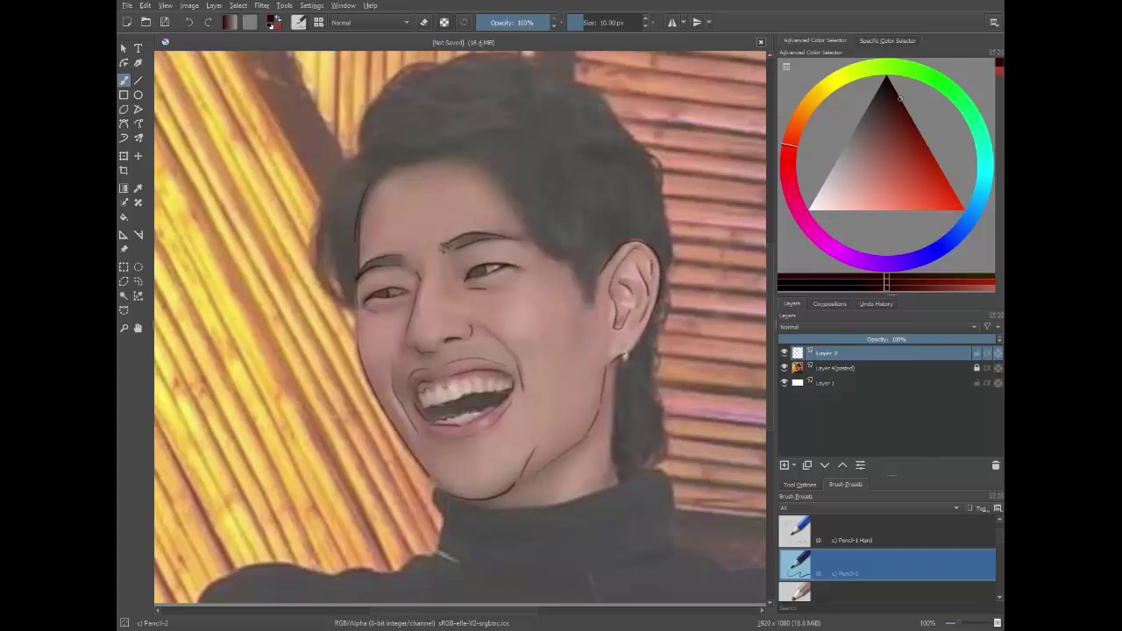
pyautogui.moveTo(449, 384)
pyautogui.mouseDown()
pyautogui.moveTo(491, 376)
pyautogui.moveTo(503, 386)
pyautogui.mouseUp()
pyautogui.moveTo(572, 247)
pyautogui.mouseDown()
pyautogui.moveTo(540, 263)
pyautogui.moveTo(585, 307)
pyautogui.mouseUp()
pyautogui.moveTo(587, 267); pyautogui.dragTo(599, 312)
pyautogui.moveTo(531, 237)
pyautogui.mouseDown()
pyautogui.moveTo(513, 191)
pyautogui.moveTo(437, 154)
pyautogui.moveTo(368, 187)
pyautogui.moveTo(323, 244)
pyautogui.mouseUp()
pyautogui.moveTo(326, 196); pyautogui.dragTo(355, 306)
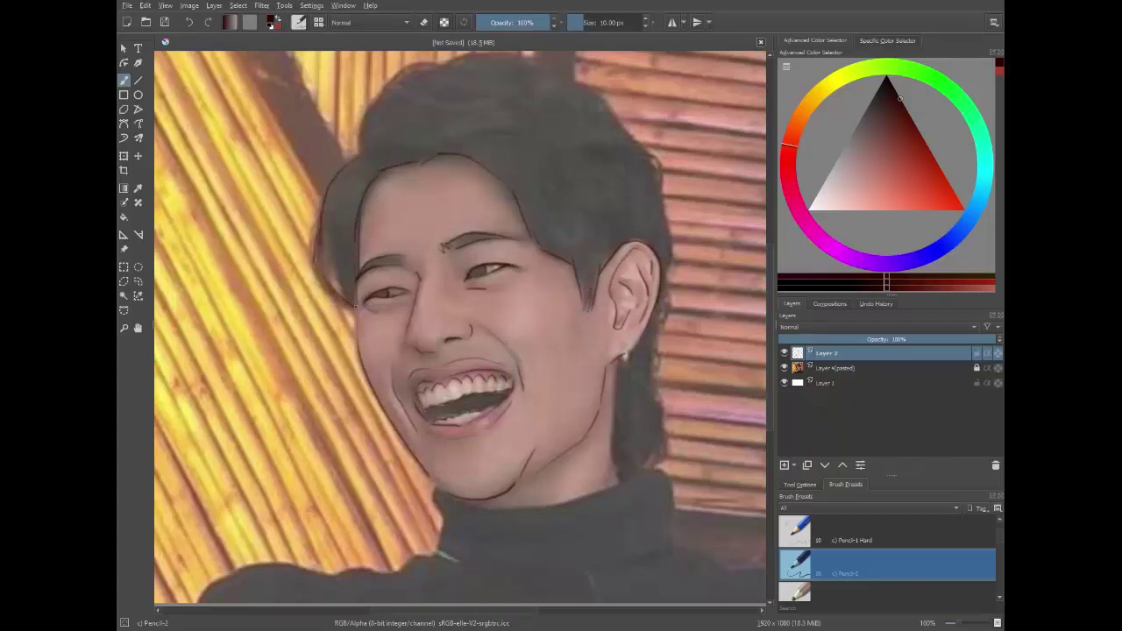
pyautogui.moveTo(360, 158)
pyautogui.mouseDown()
pyautogui.moveTo(368, 105)
pyautogui.moveTo(447, 65)
pyautogui.moveTo(537, 55)
pyautogui.moveTo(617, 121)
pyautogui.moveTo(664, 238)
pyautogui.moveTo(660, 445)
pyautogui.moveTo(643, 474)
pyautogui.moveTo(617, 432)
pyautogui.moveTo(618, 354)
pyautogui.moveTo(628, 365)
pyautogui.moveTo(617, 368)
pyautogui.mouseUp()
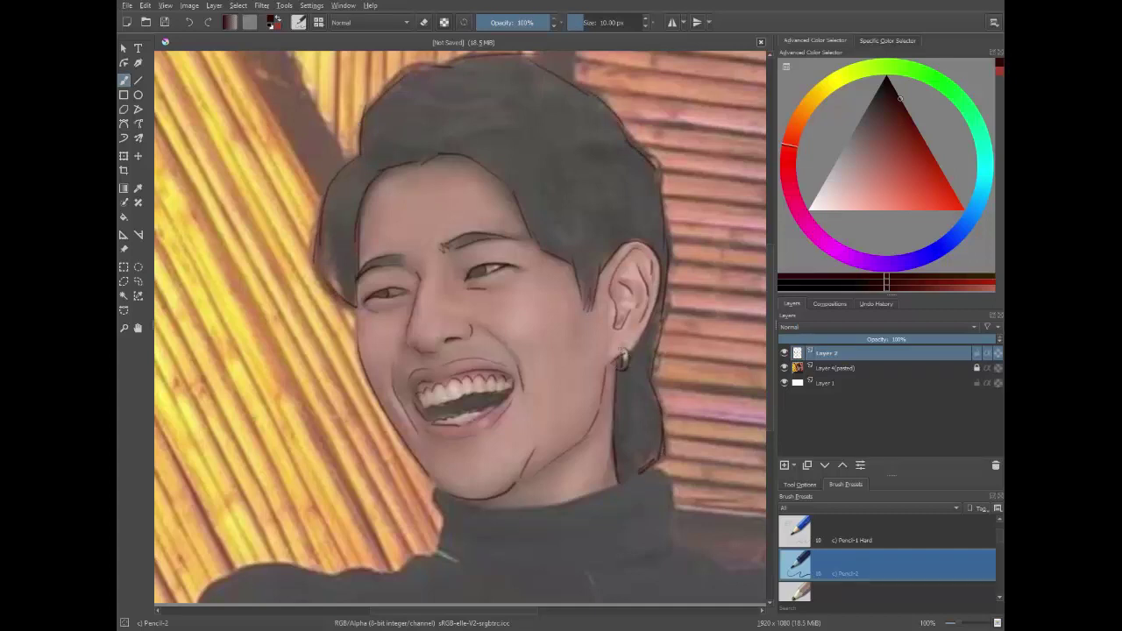
# - Outline the turtleneck collar and shoulder line, plus the lower and left edges of the teeth
pyautogui.moveTo(429, 475); pyautogui.dragTo(437, 561)
pyautogui.moveTo(446, 493)
pyautogui.mouseDown()
pyautogui.moveTo(454, 504)
pyautogui.moveTo(570, 503)
pyautogui.moveTo(619, 478)
pyautogui.moveTo(672, 488)
pyautogui.moveTo(672, 554)
pyautogui.moveTo(201, 586)
pyautogui.mouseUp()
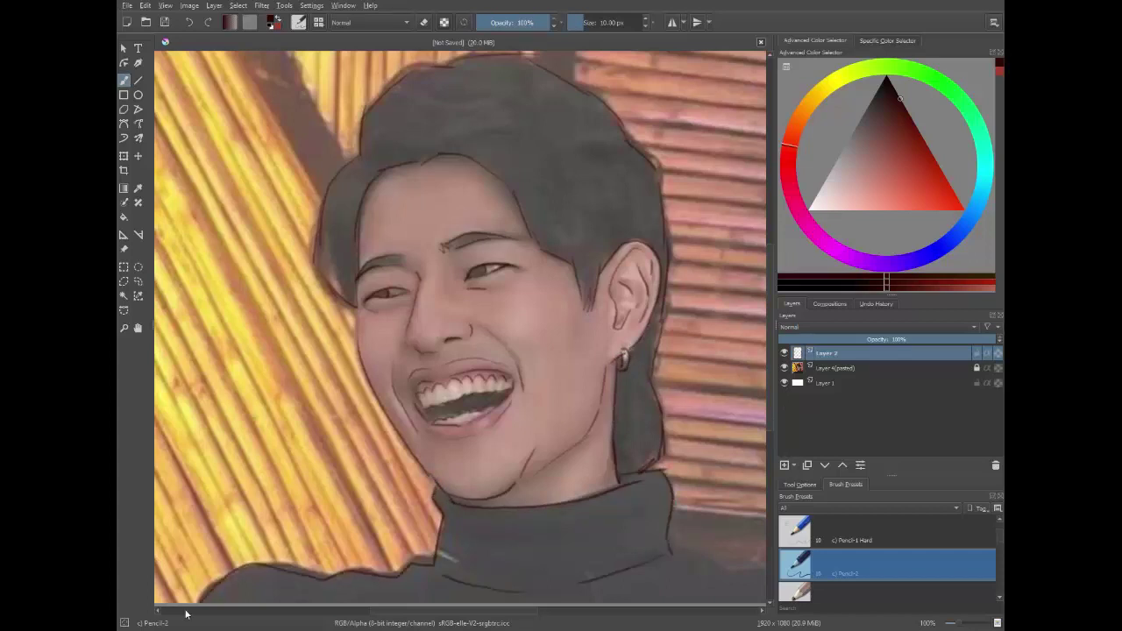
pyautogui.moveTo(696, 550); pyautogui.dragTo(613, 445)
pyautogui.moveTo(663, 347); pyautogui.dragTo(702, 428)
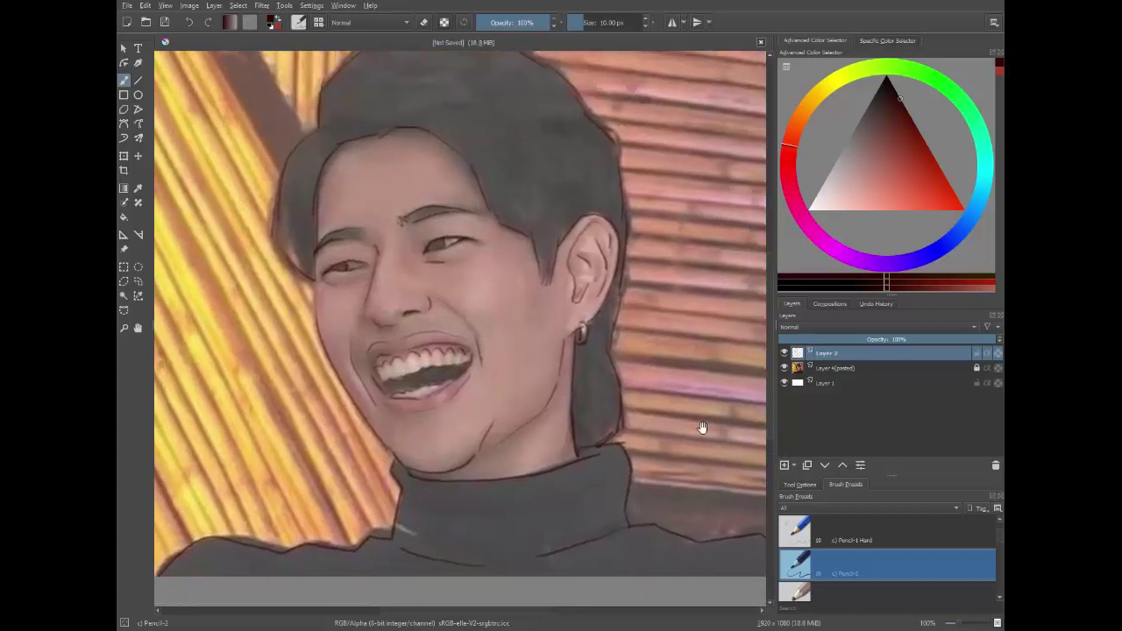
pyautogui.moveTo(388, 397); pyautogui.dragTo(465, 367)
pyautogui.moveTo(375, 359); pyautogui.dragTo(371, 369)
# - Hide the pasted Layer 4 photo, zoom out to 67%, and add empty Layer 5 above it
pyautogui.click(784, 367)
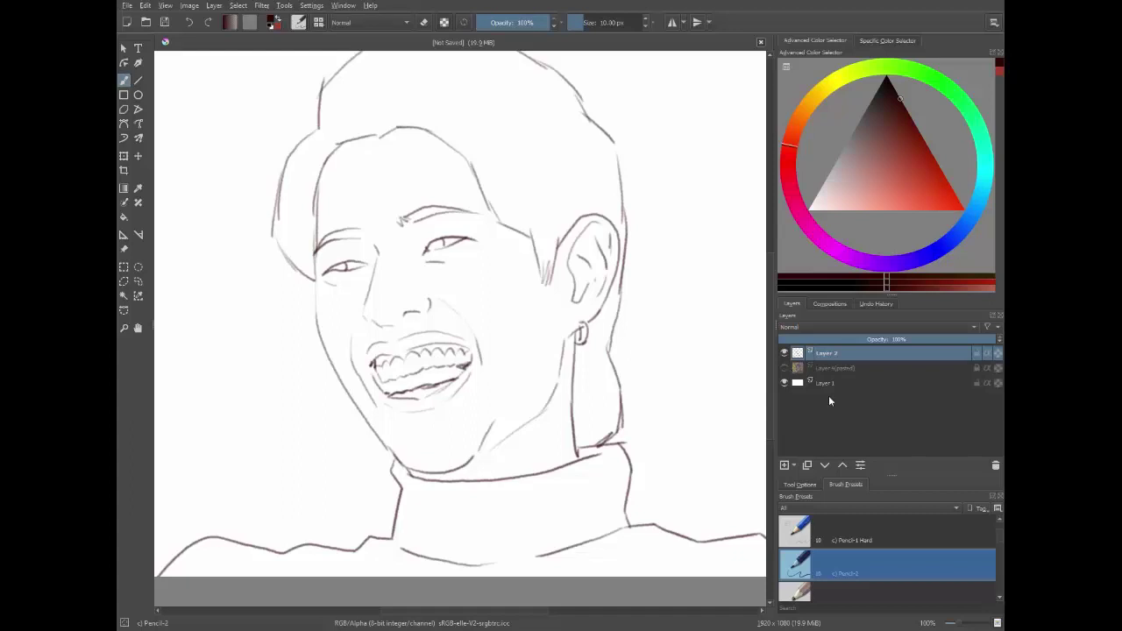
pyautogui.press('-')
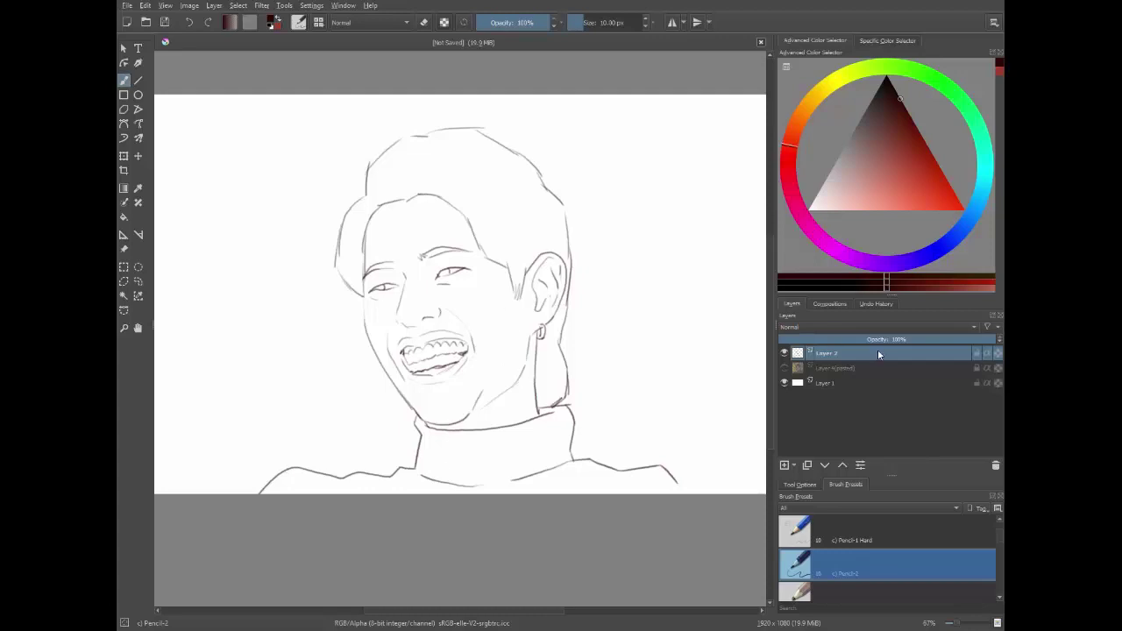
pyautogui.click(838, 368)
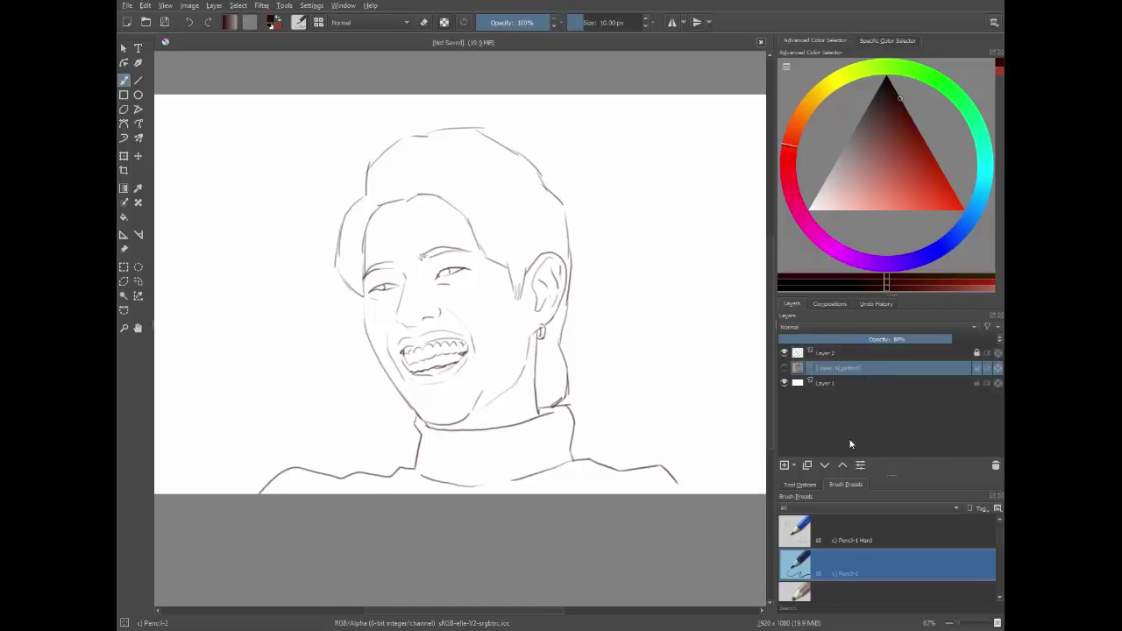
pyautogui.click(794, 466)
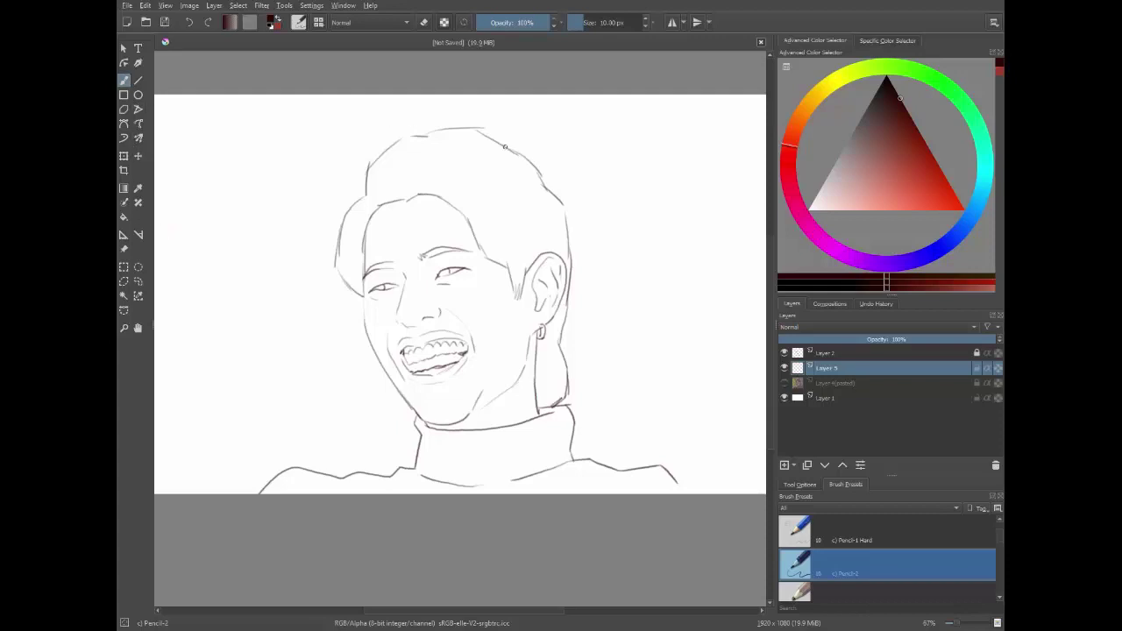
# - Draw a light pink freehand-path outline around the face and neck, undoing a stray cheek stroke
pyautogui.click(137, 124)
pyautogui.moveTo(889, 190)
pyautogui.mouseDown()
pyautogui.moveTo(865, 196)
pyautogui.moveTo(876, 199)
pyautogui.mouseUp()
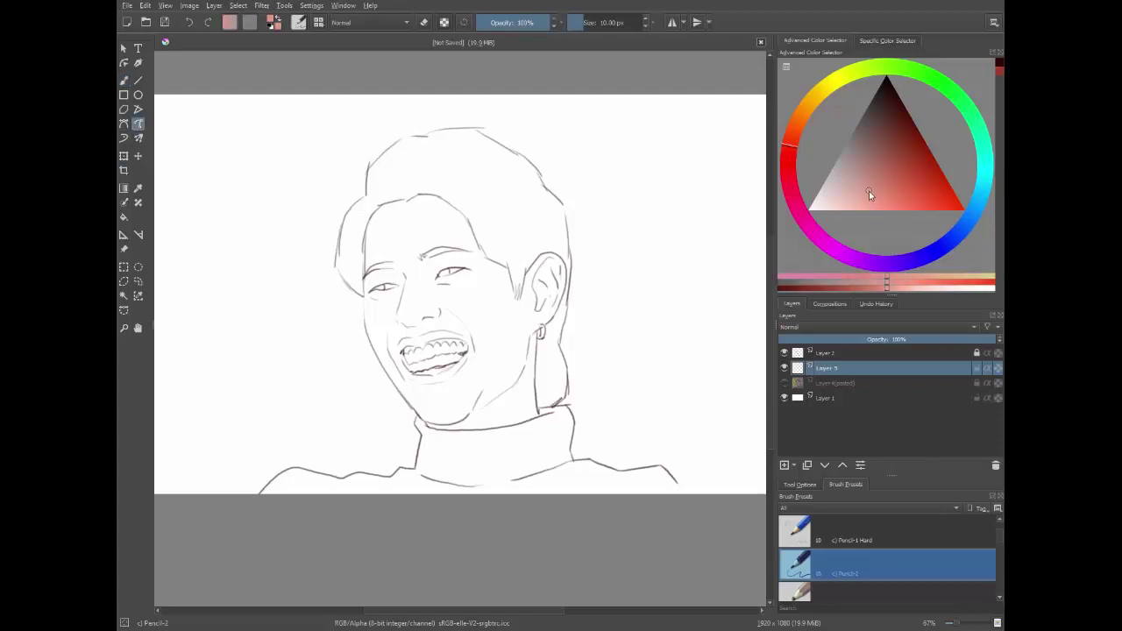
pyautogui.moveTo(363, 282)
pyautogui.mouseDown()
pyautogui.moveTo(386, 204)
pyautogui.moveTo(442, 201)
pyautogui.moveTo(488, 263)
pyautogui.moveTo(524, 279)
pyautogui.moveTo(552, 255)
pyautogui.moveTo(564, 299)
pyautogui.moveTo(536, 349)
pyautogui.moveTo(536, 419)
pyautogui.moveTo(427, 427)
pyautogui.moveTo(365, 321)
pyautogui.moveTo(363, 285)
pyautogui.mouseUp()
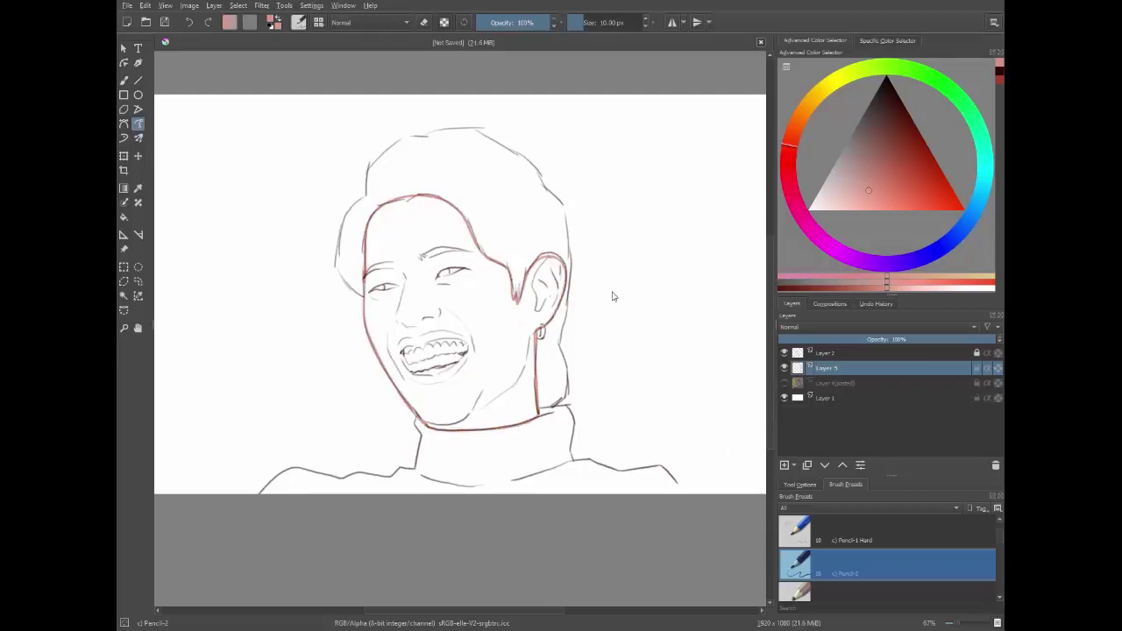
pyautogui.press('Escape')
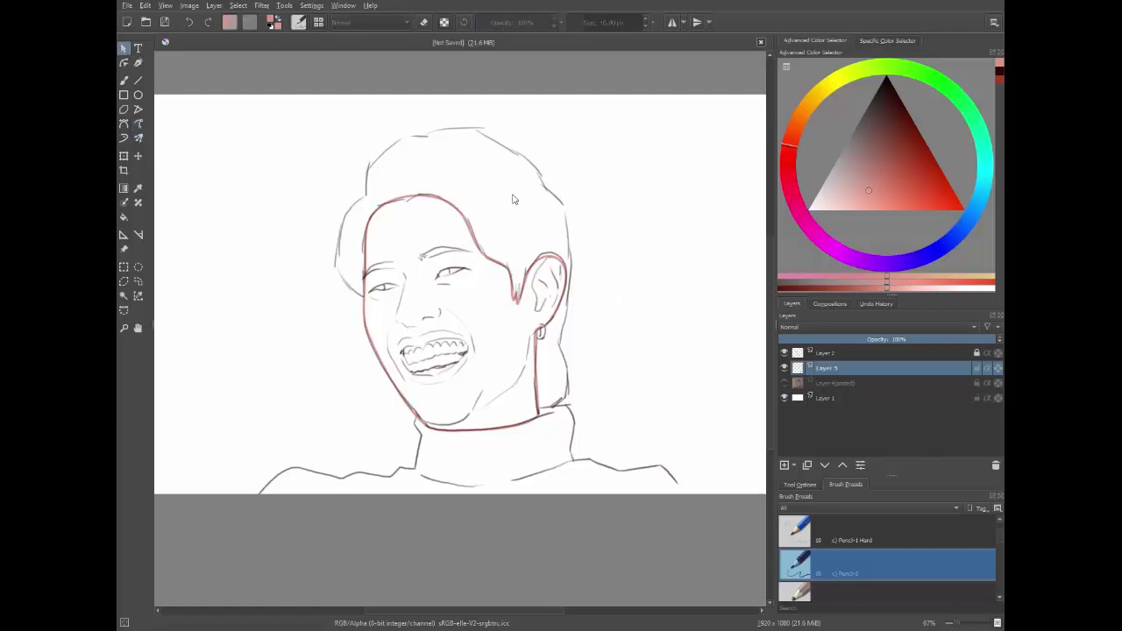
pyautogui.click(125, 137)
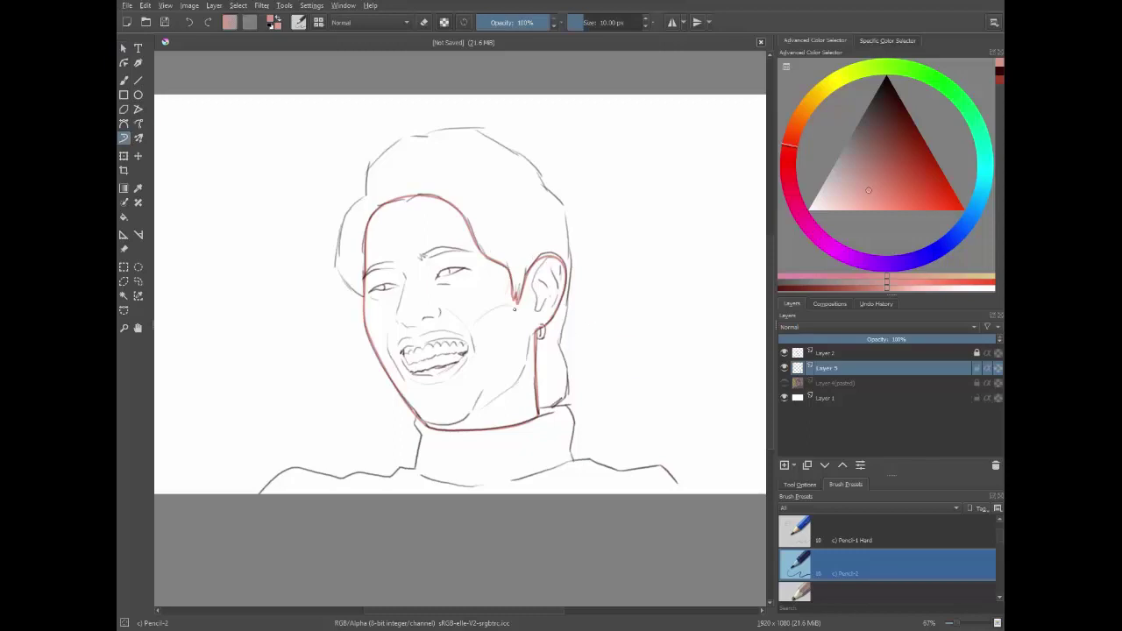
pyautogui.moveTo(531, 309); pyautogui.dragTo(502, 353)
pyautogui.hotkey('ctrl', 'z')
pyautogui.press('b')
pyautogui.scroll(-5, 832, 561)
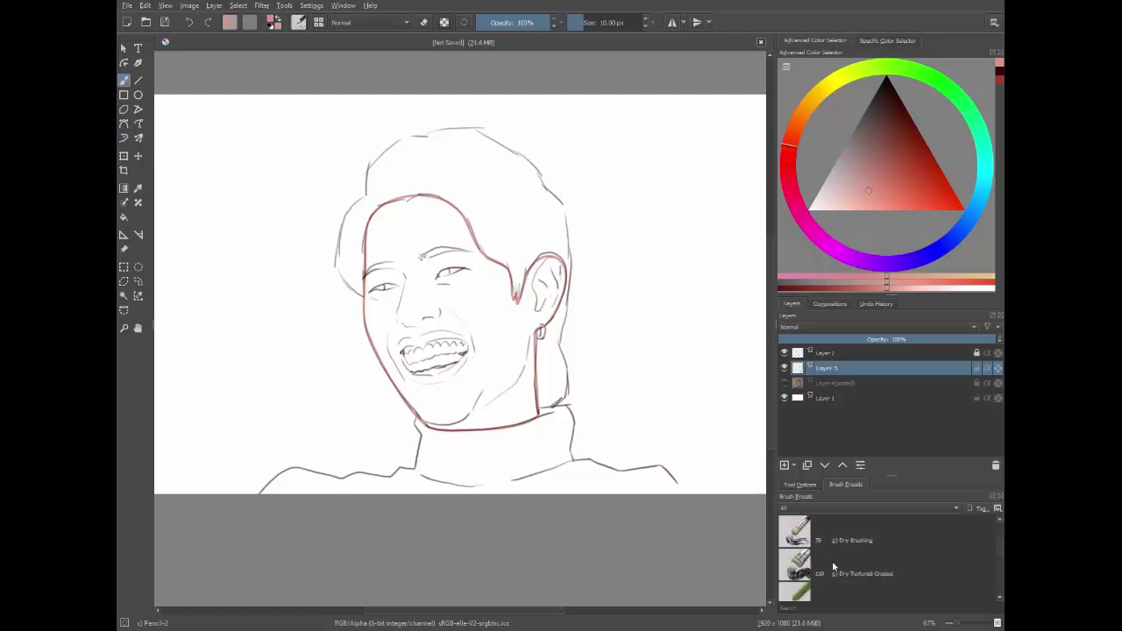
pyautogui.scroll(4, 832, 562)
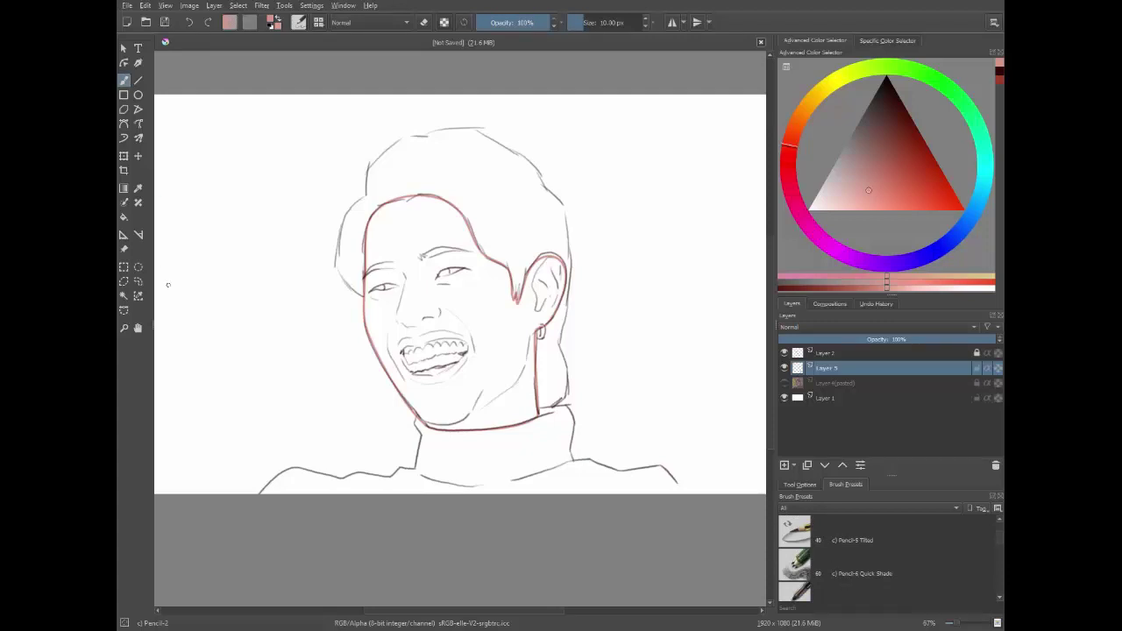
# - Attempt pink bucket fills of the face on Layer 5, undoing fills that flood the canvas
pyautogui.click(124, 217)
pyautogui.click(479, 306)
pyautogui.hotkey('ctrl', 'z')
pyautogui.click(855, 354)
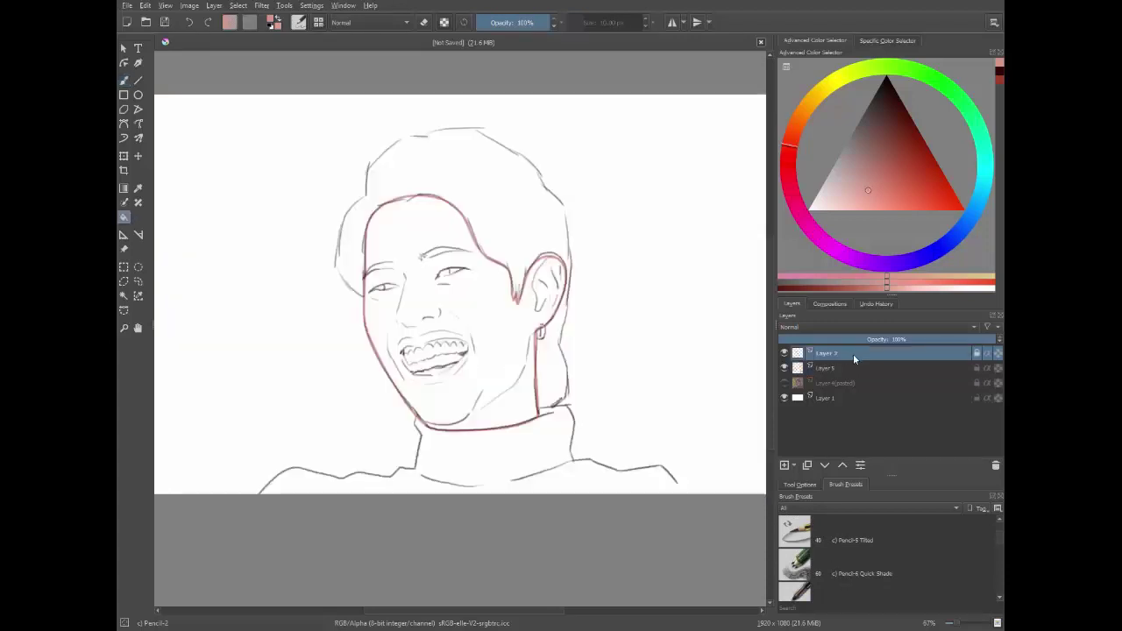
pyautogui.click(825, 368)
pyautogui.click(513, 342)
pyautogui.hotkey('ctrl', 'z')
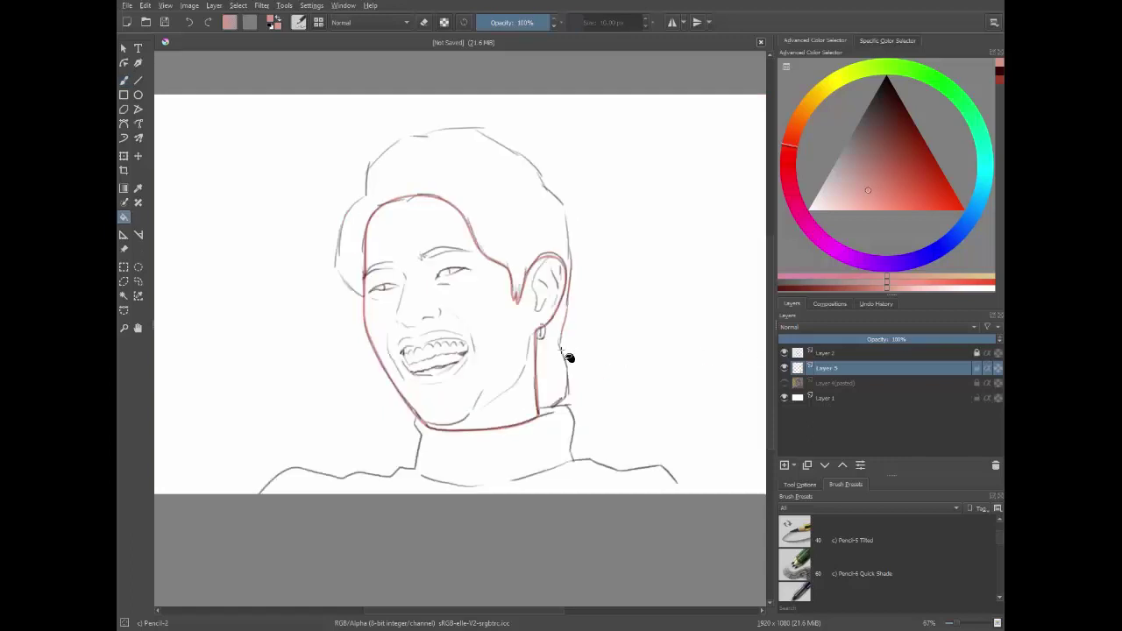
pyautogui.click(506, 363)
pyautogui.hotkey('ctrl', 'z')
# - Select the face area with freehand selection and fill it with flat pink skin tone
pyautogui.click(124, 80)
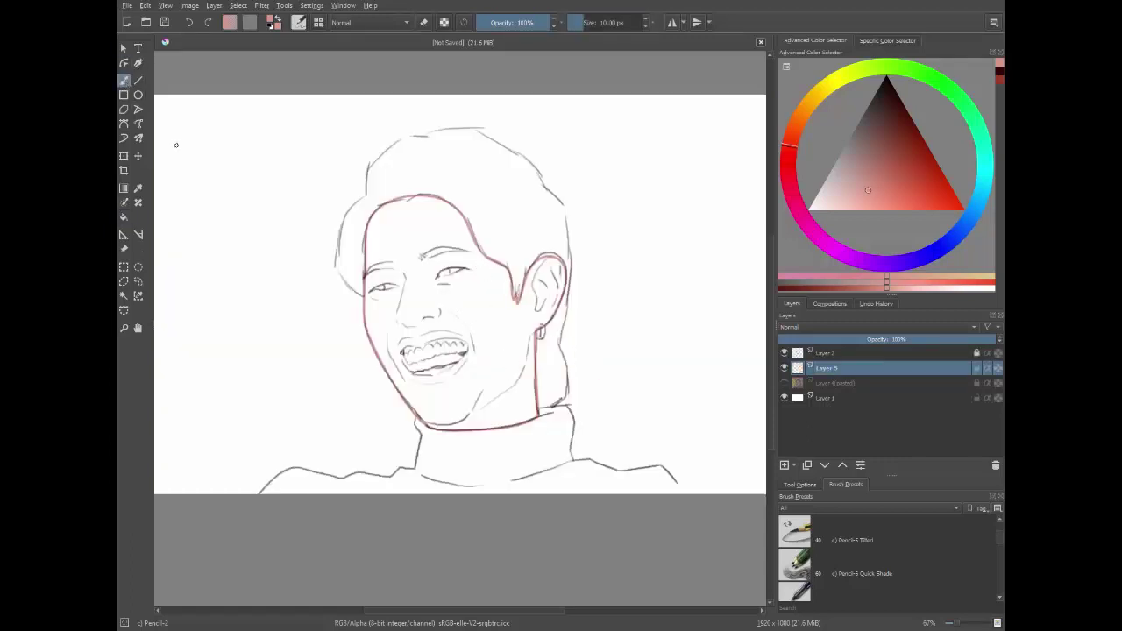
pyautogui.click(123, 217)
pyautogui.click(384, 301)
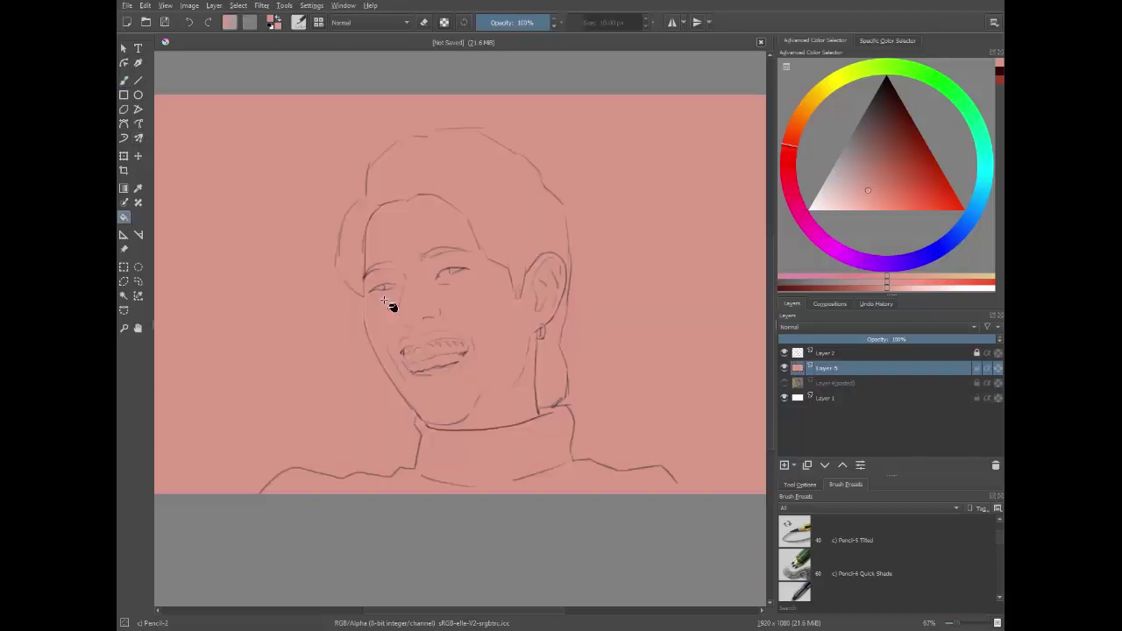
pyautogui.hotkey('ctrl', 'z')
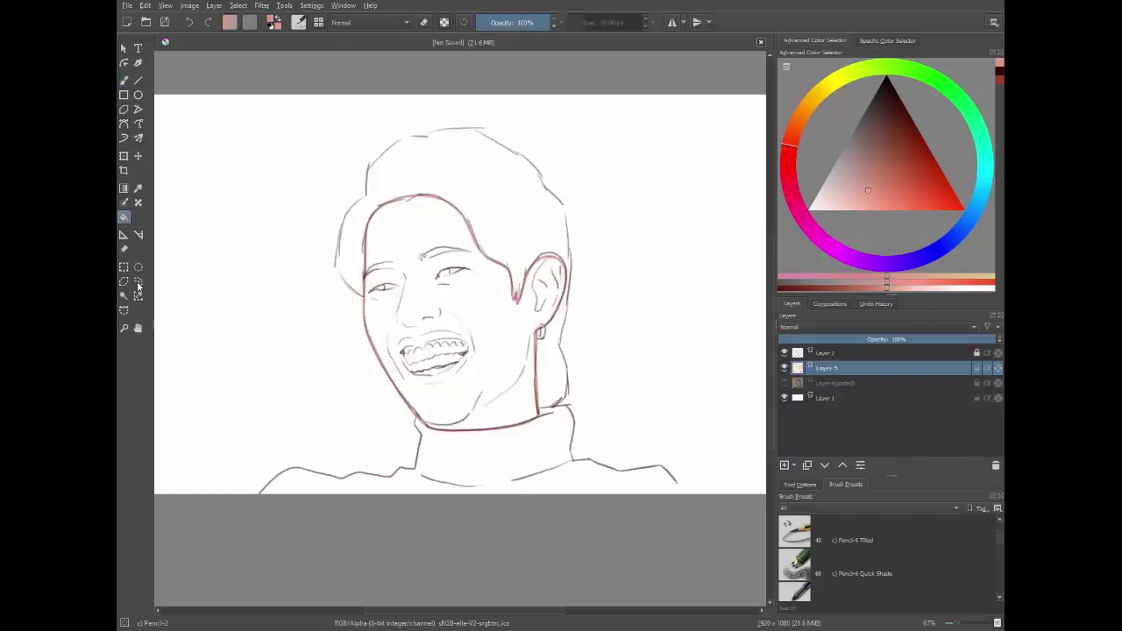
pyautogui.click(137, 281)
pyautogui.moveTo(404, 305); pyautogui.dragTo(443, 292)
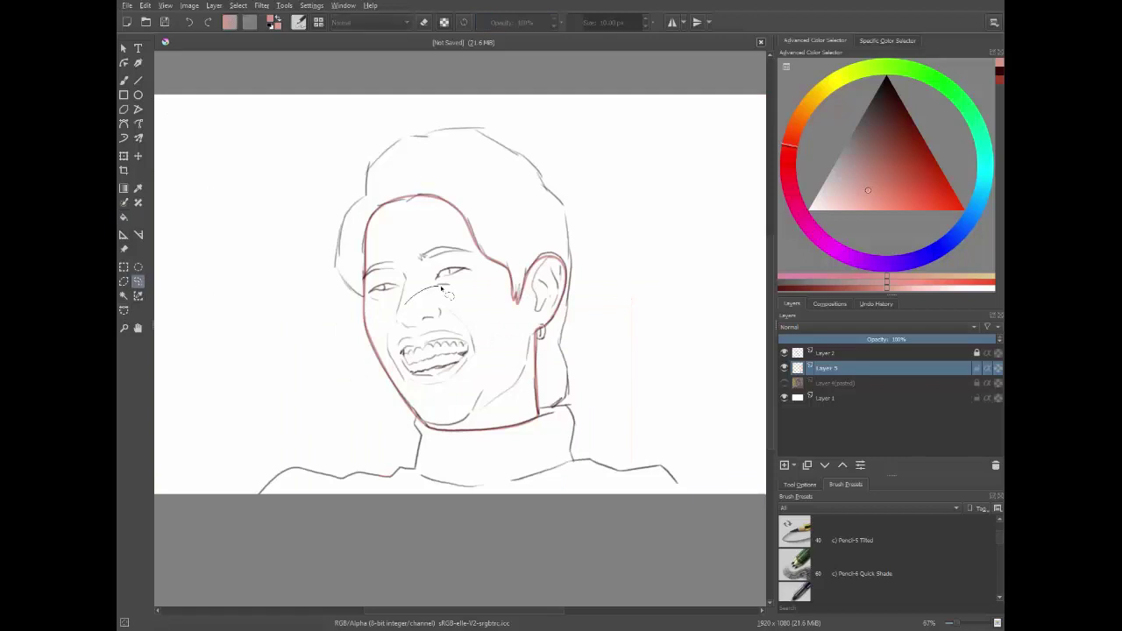
pyautogui.press('Escape')
pyautogui.click(123, 217)
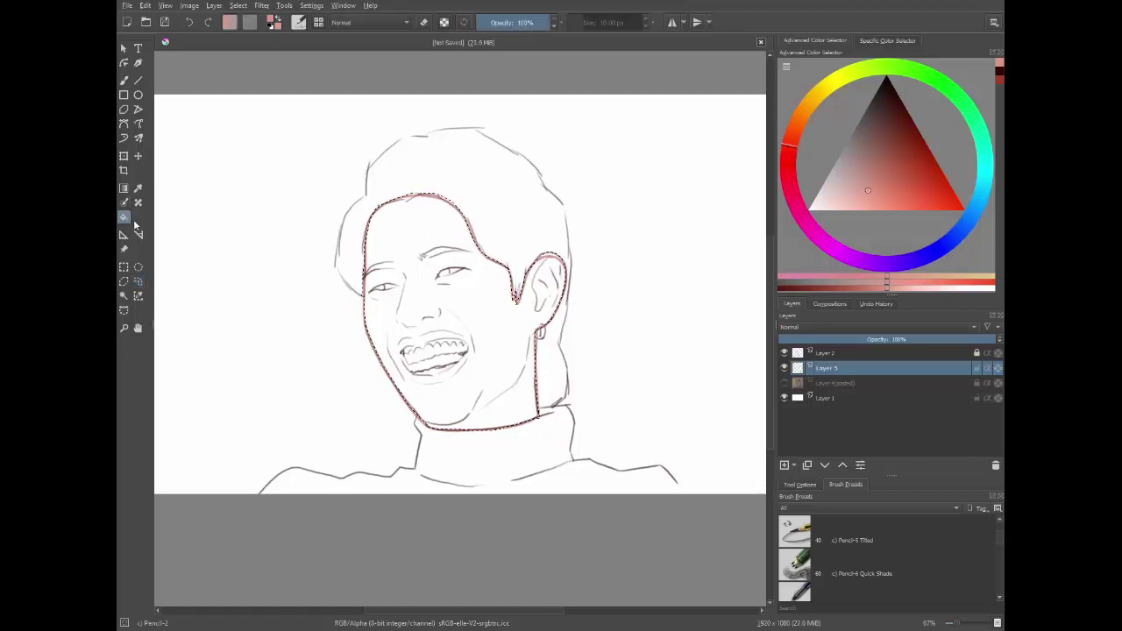
pyautogui.click(457, 312)
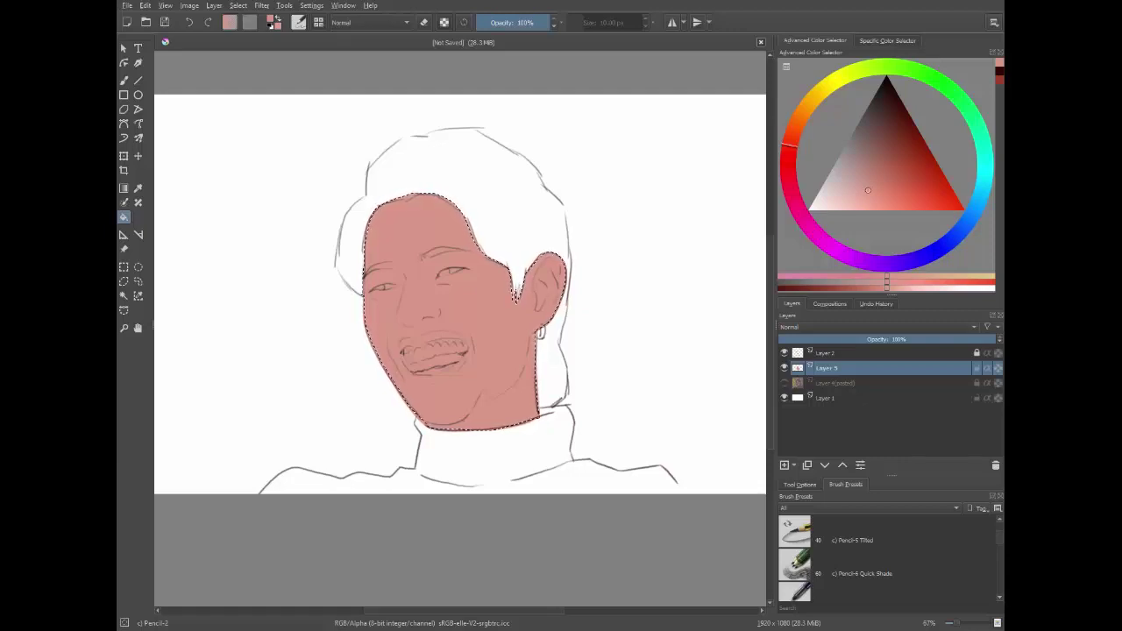
# - Swap to white and choose the Wet Paint preset from the Brush Presets docker
pyautogui.press('x')
pyautogui.press('b')
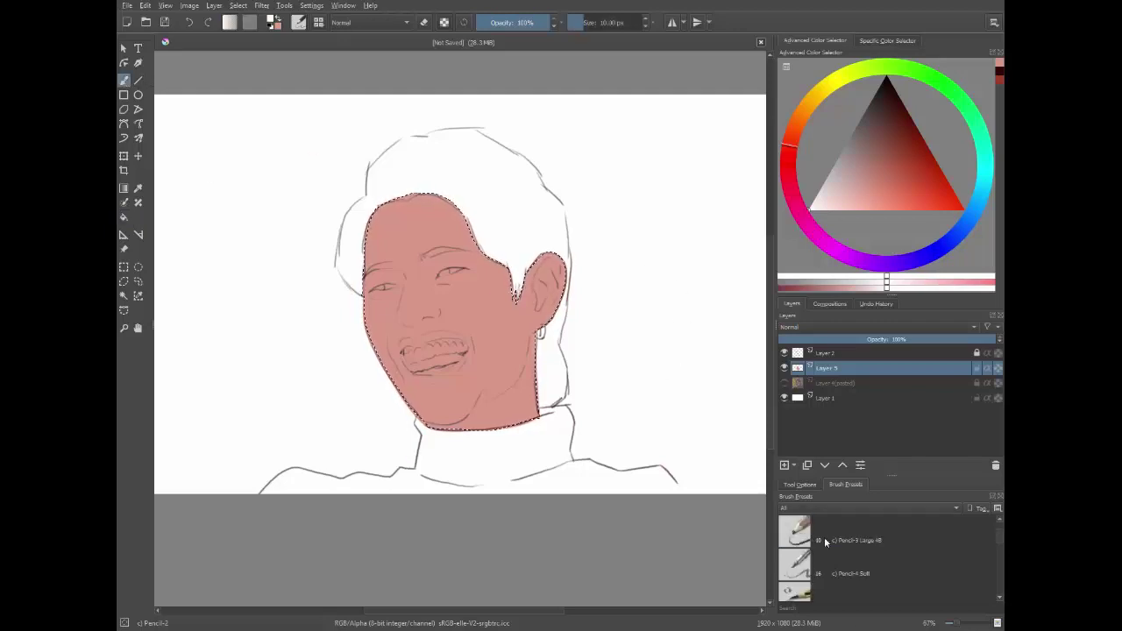
pyautogui.scroll(-3, 824, 537)
pyautogui.scroll(-2, 824, 536)
pyautogui.scroll(-2, 824, 541)
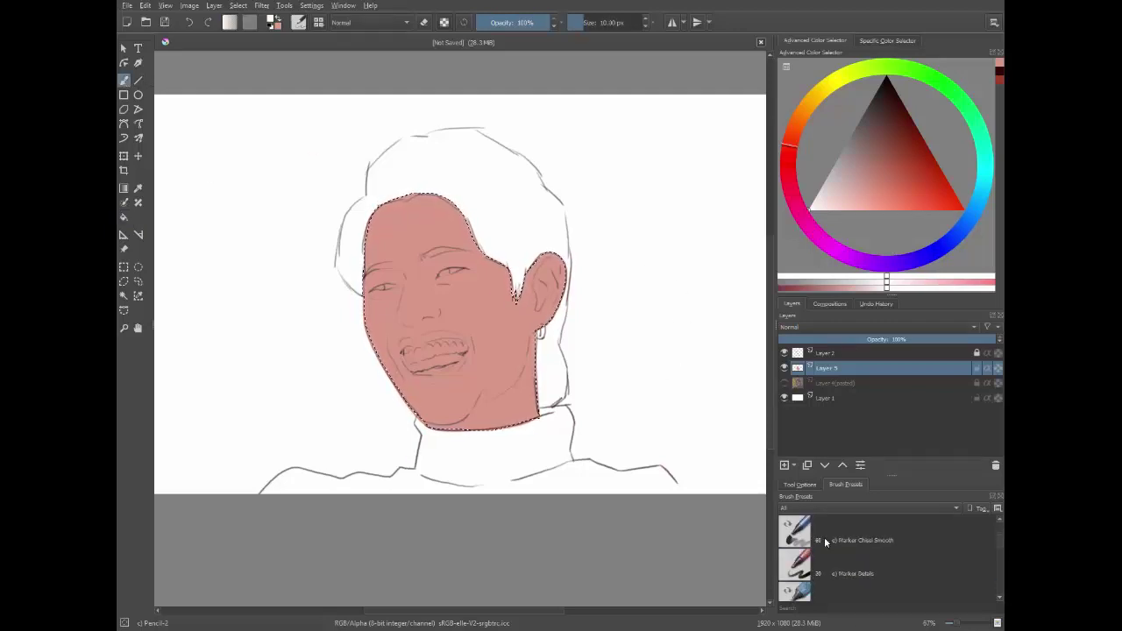
pyautogui.scroll(-2, 824, 541)
pyautogui.scroll(-2, 824, 541)
pyautogui.scroll(-2, 824, 541)
pyautogui.scroll(-2, 825, 541)
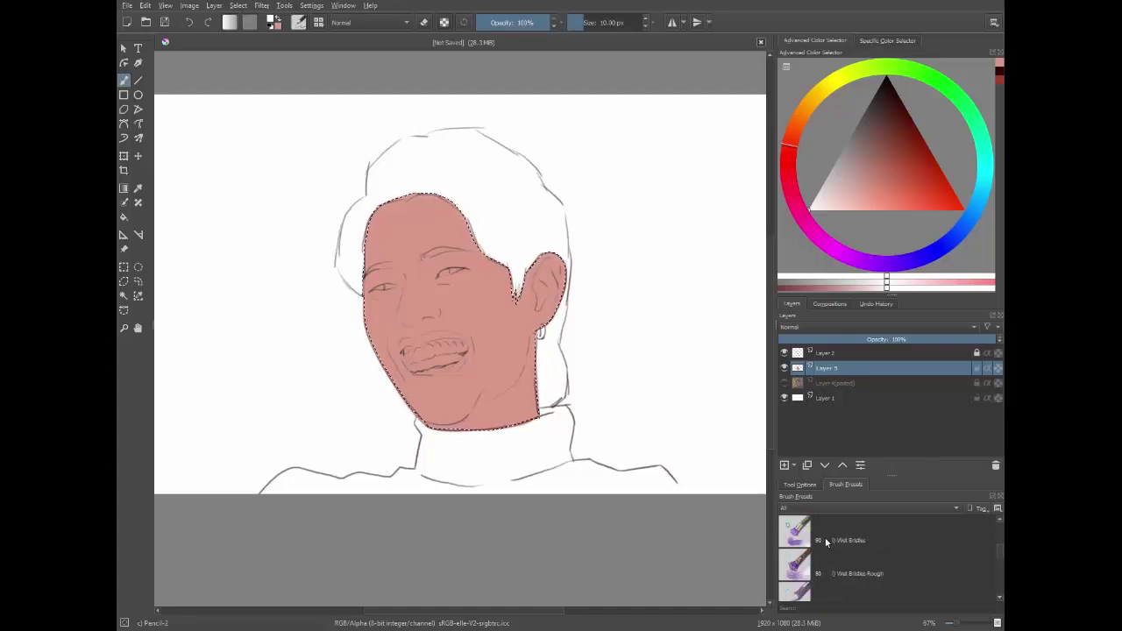
pyautogui.scroll(-2, 842, 548)
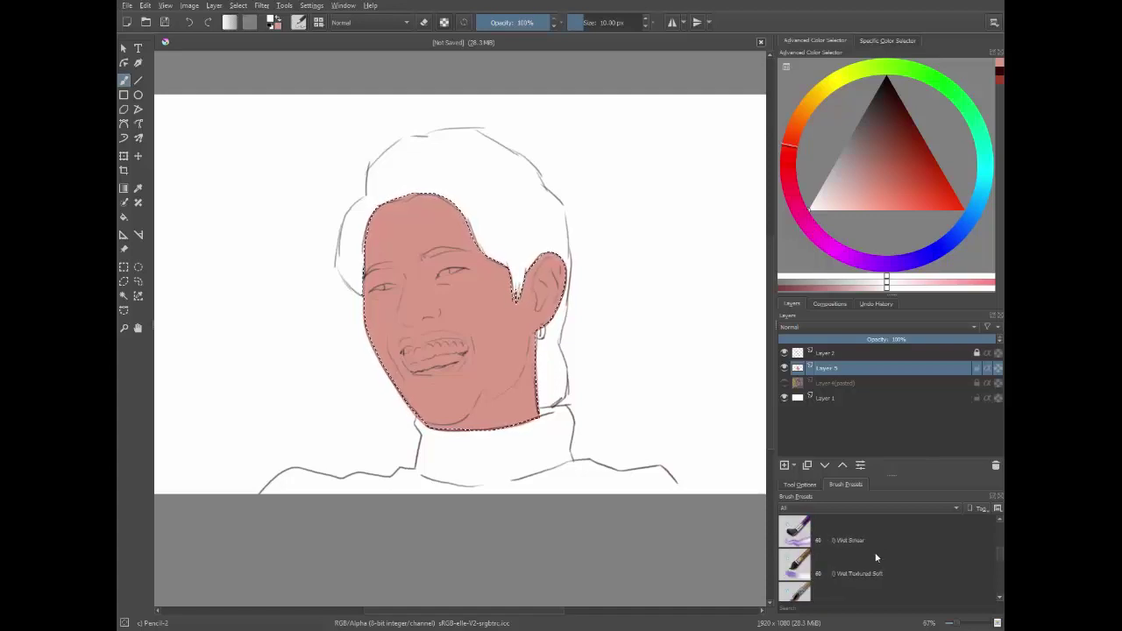
pyautogui.scroll(-2, 875, 558)
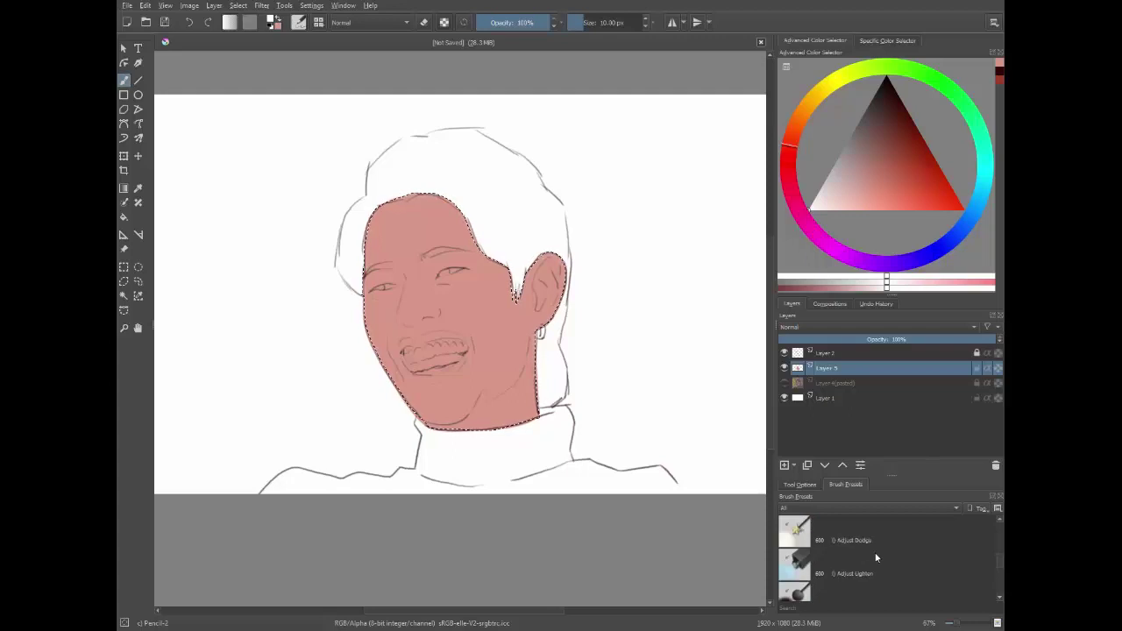
pyautogui.scroll(2, 877, 556)
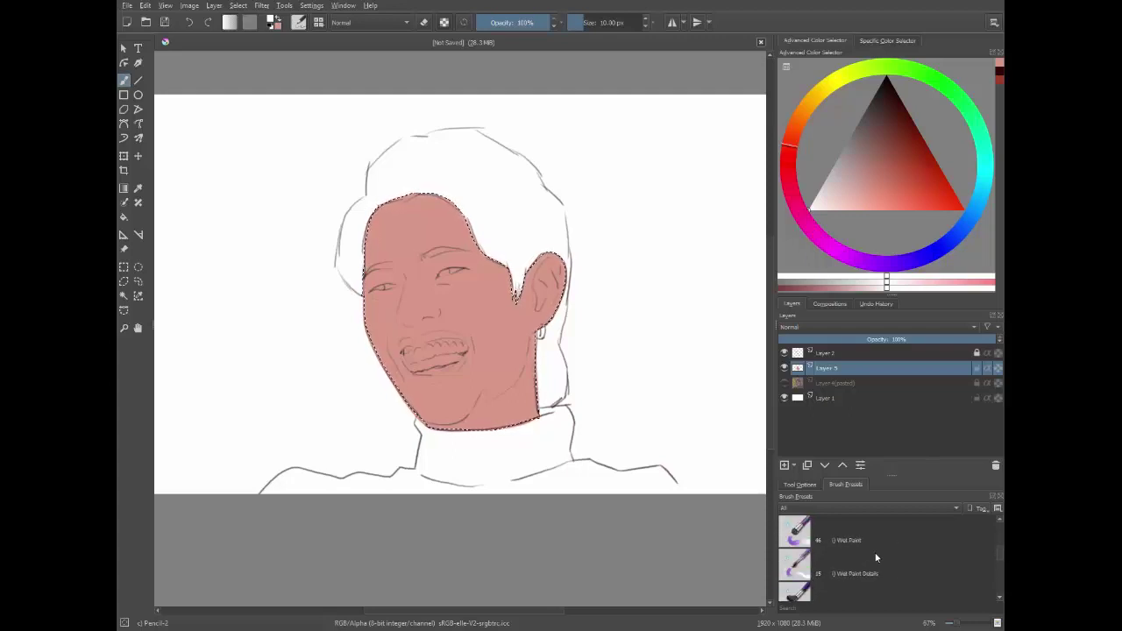
pyautogui.click(807, 537)
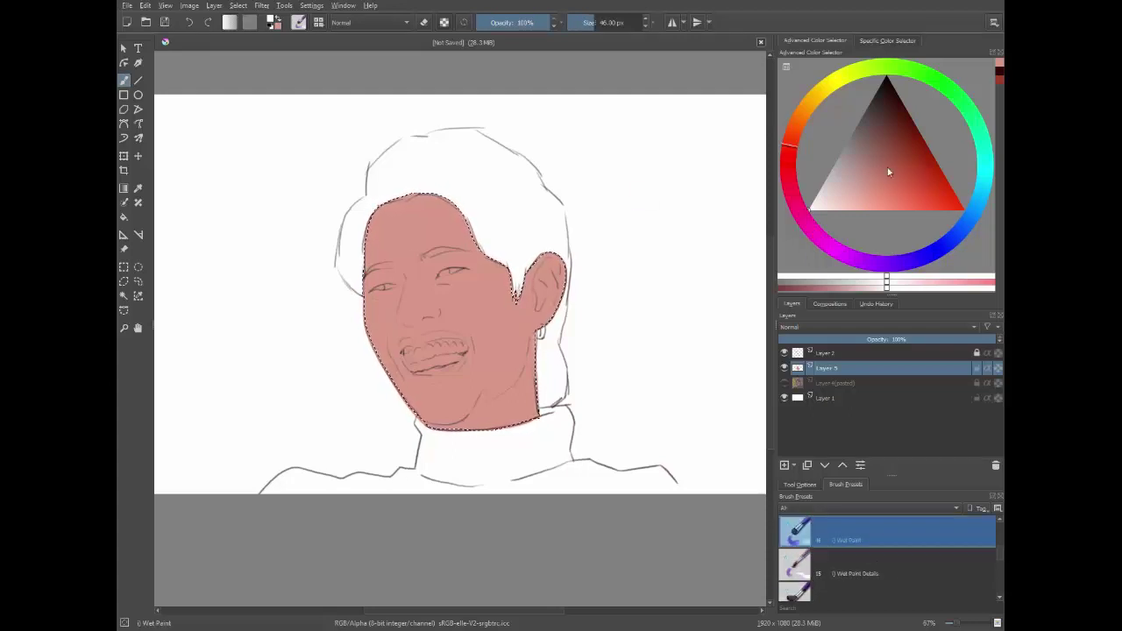
# - Pick a pale peach colour, shifted toward orange, in the Advanced Color Selector
pyautogui.click(856, 195)
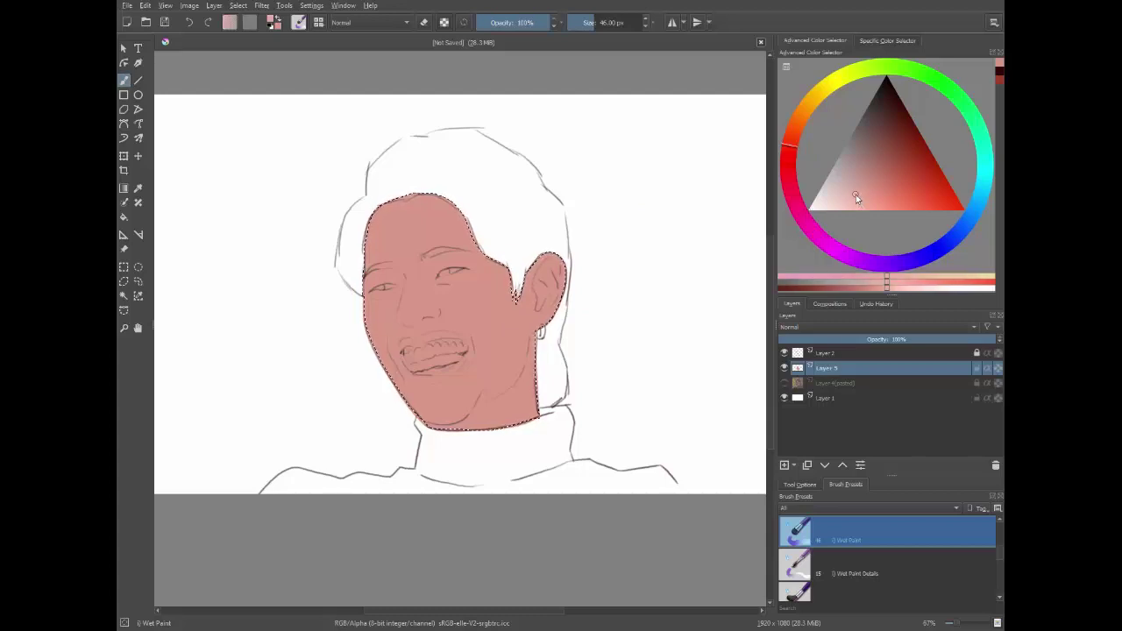
pyautogui.moveTo(795, 143); pyautogui.dragTo(799, 124)
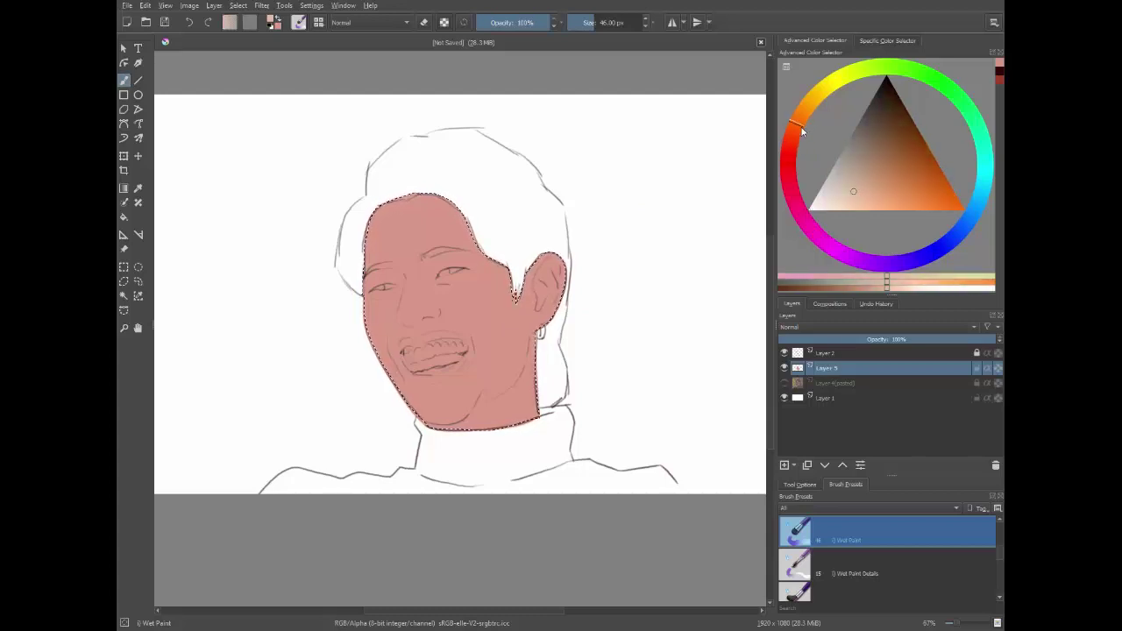
pyautogui.keyDown('ctrl'); pyautogui.click(633, 327); pyautogui.keyUp('ctrl')
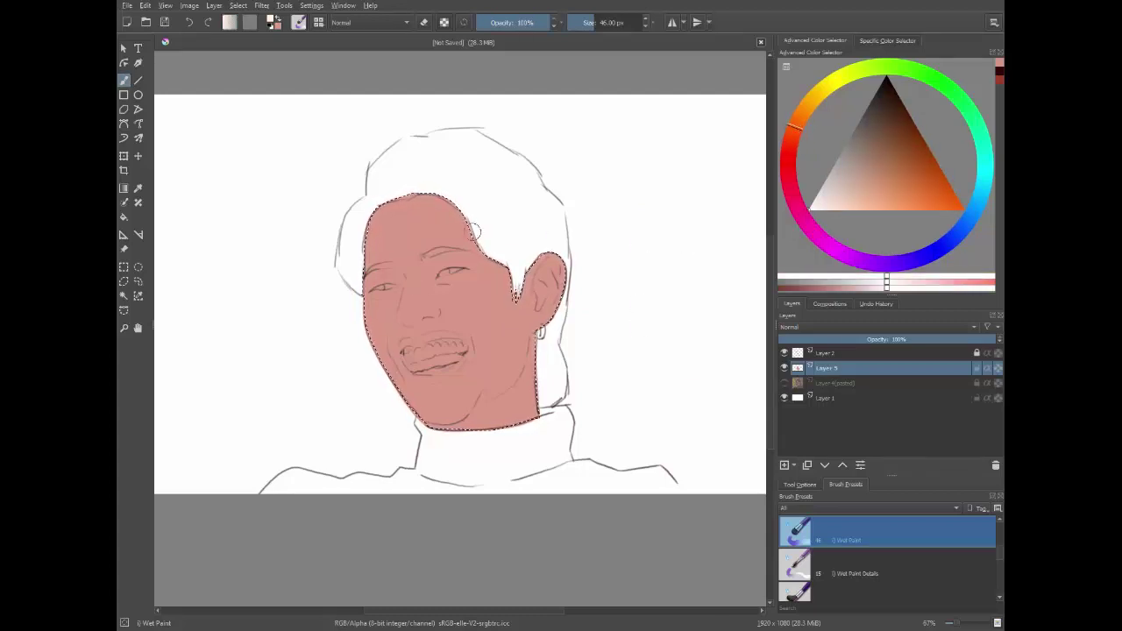
# - Paint soft highlights on the nose ridge, left temple and right cheek with a smaller brush
pyautogui.press('[')
pyautogui.press('[')
pyautogui.moveTo(409, 281); pyautogui.dragTo(402, 308)
pyautogui.press('[')
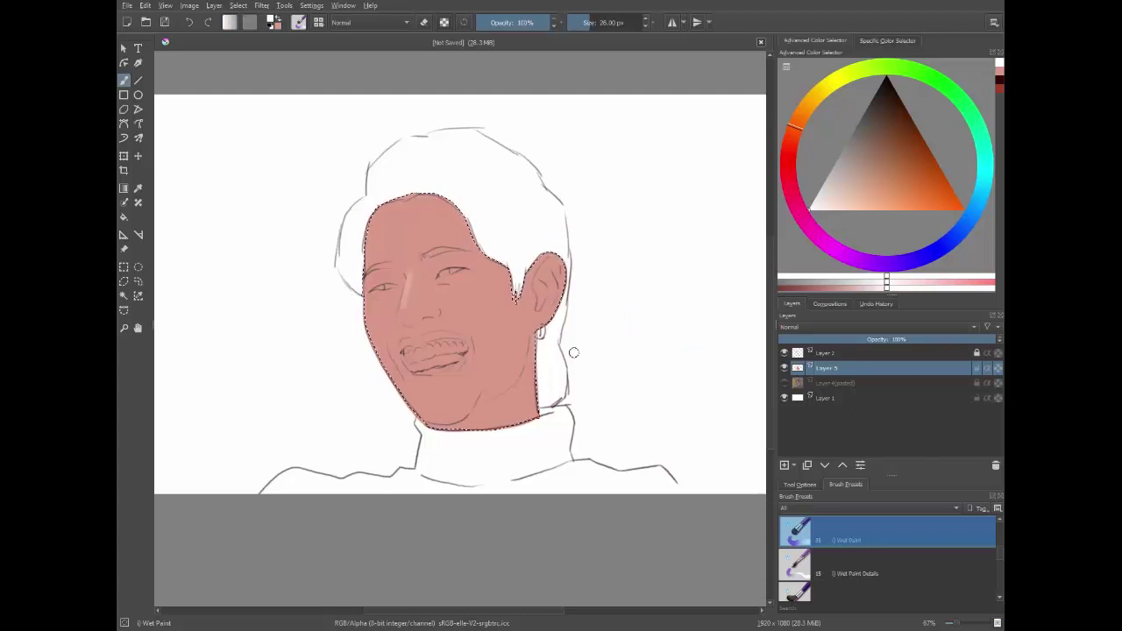
pyautogui.moveTo(368, 256); pyautogui.dragTo(381, 273)
pyautogui.moveTo(463, 299); pyautogui.dragTo(477, 313)
pyautogui.press('[')
pyautogui.press('[')
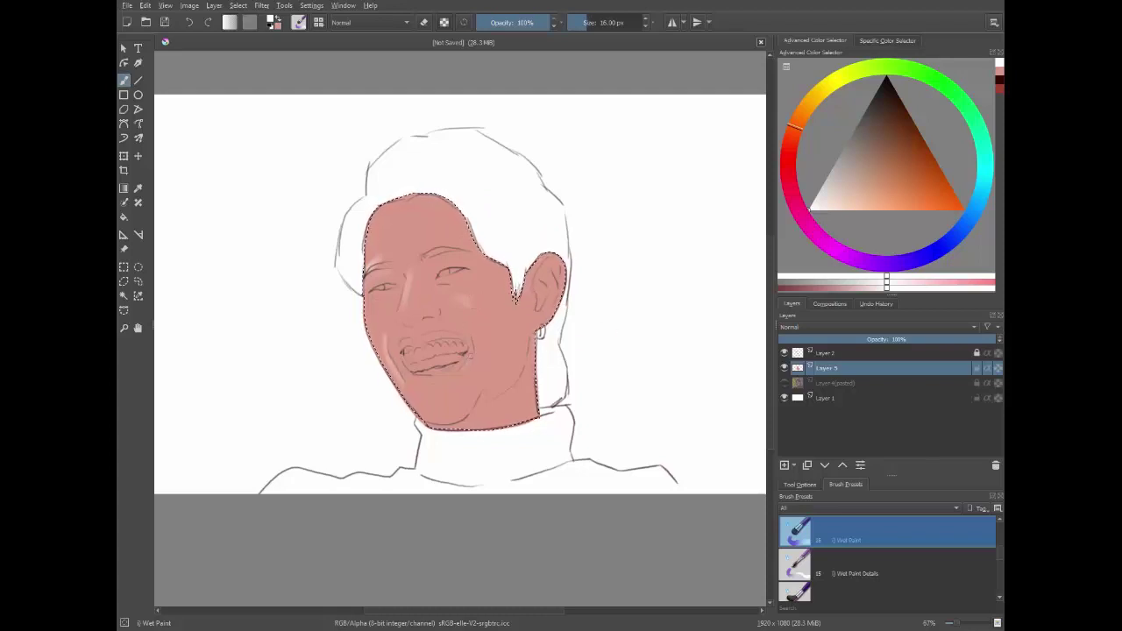
# - Brush bright white onto the upper teeth, resizing the brush for detail
pyautogui.press(']')
pyautogui.press(']')
pyautogui.press(']')
pyautogui.press(']')
pyautogui.press(']')
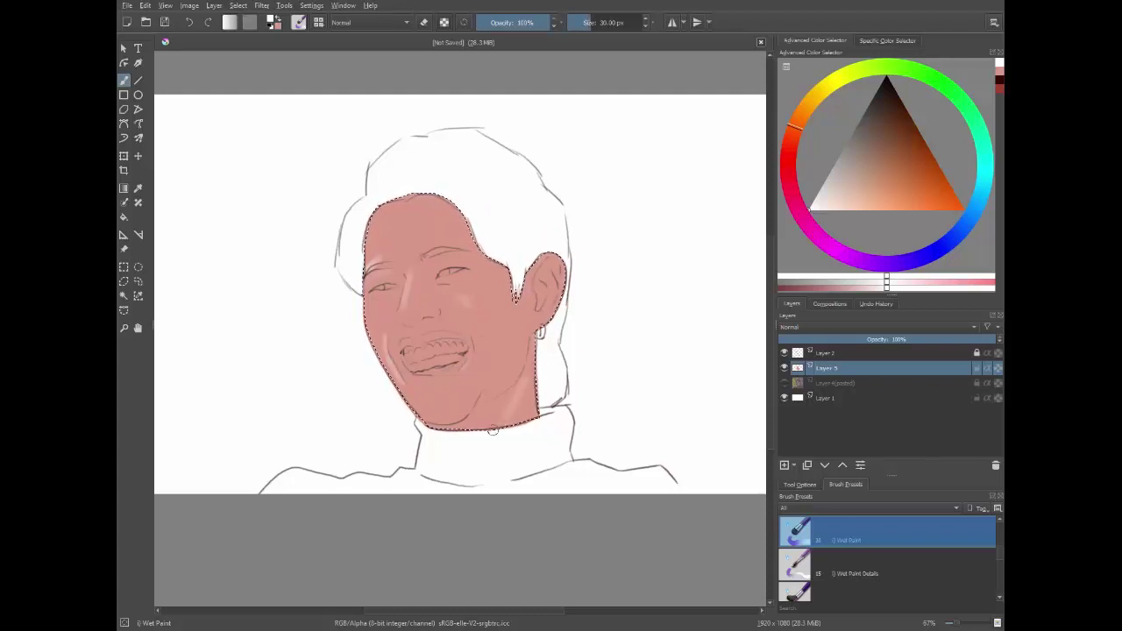
pyautogui.press('[')
pyautogui.press('[')
pyautogui.press('[')
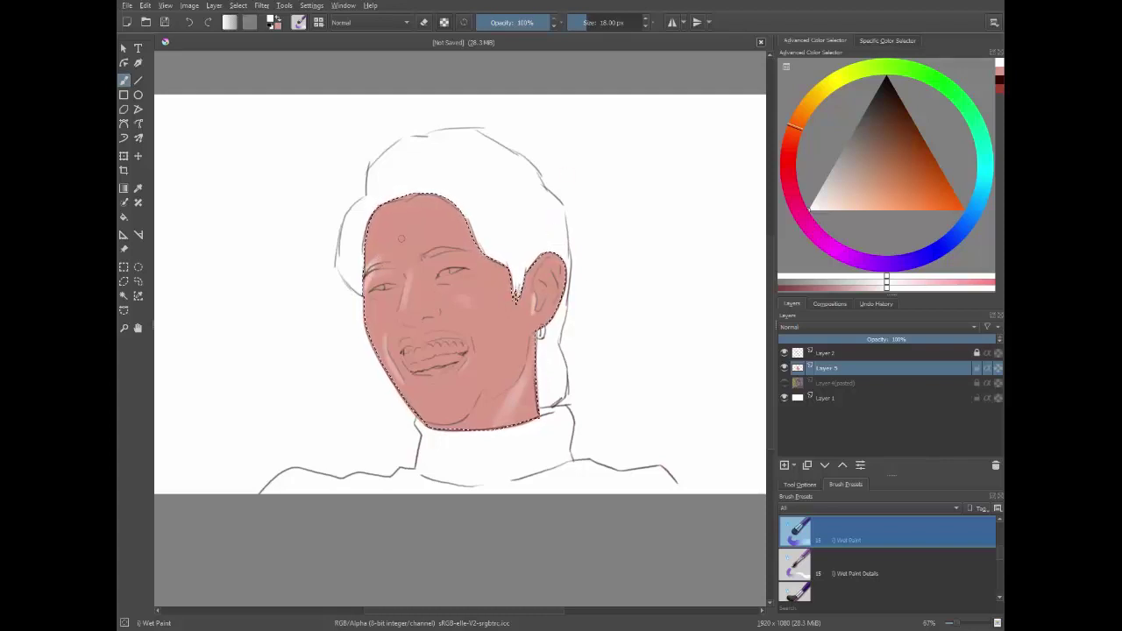
pyautogui.press(']')
pyautogui.press(']')
pyautogui.press(']')
pyautogui.moveTo(421, 351)
pyautogui.mouseDown()
pyautogui.moveTo(413, 357)
pyautogui.moveTo(455, 347)
pyautogui.moveTo(439, 372)
pyautogui.moveTo(471, 365)
pyautogui.mouseUp()
pyautogui.press('[')
pyautogui.press('[')
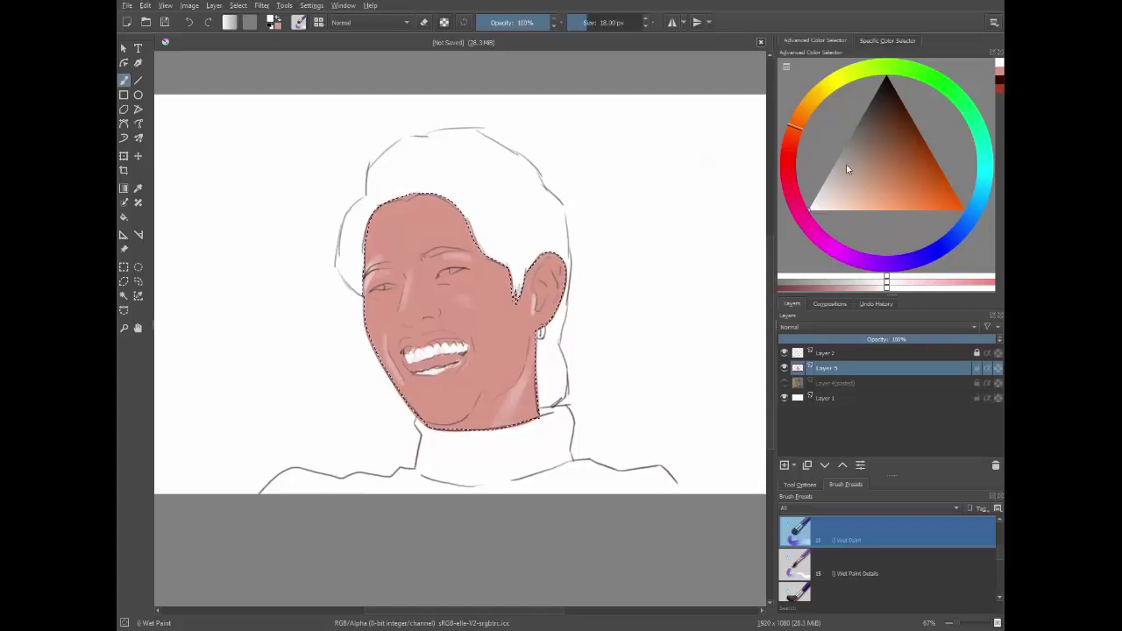
pyautogui.moveTo(847, 167)
pyautogui.mouseDown()
pyautogui.moveTo(871, 195)
pyautogui.moveTo(856, 193)
pyautogui.mouseUp()
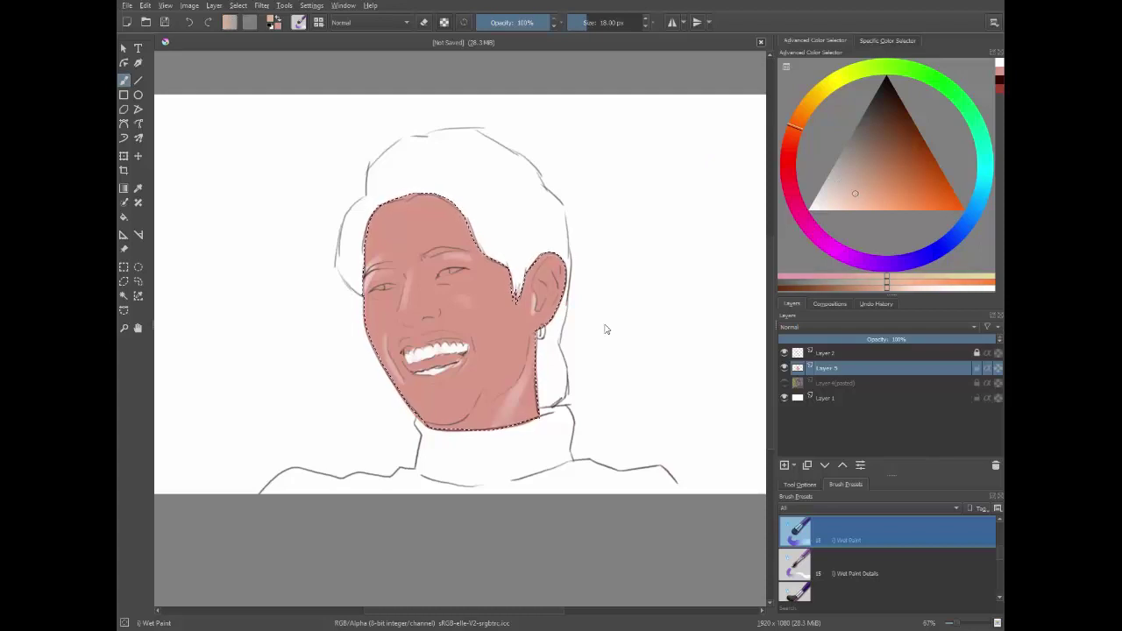
# - Blend light peach tones near the ear and cheeks with Wet Paint, varying brush size
pyautogui.click(470, 301)
pyautogui.press(']')
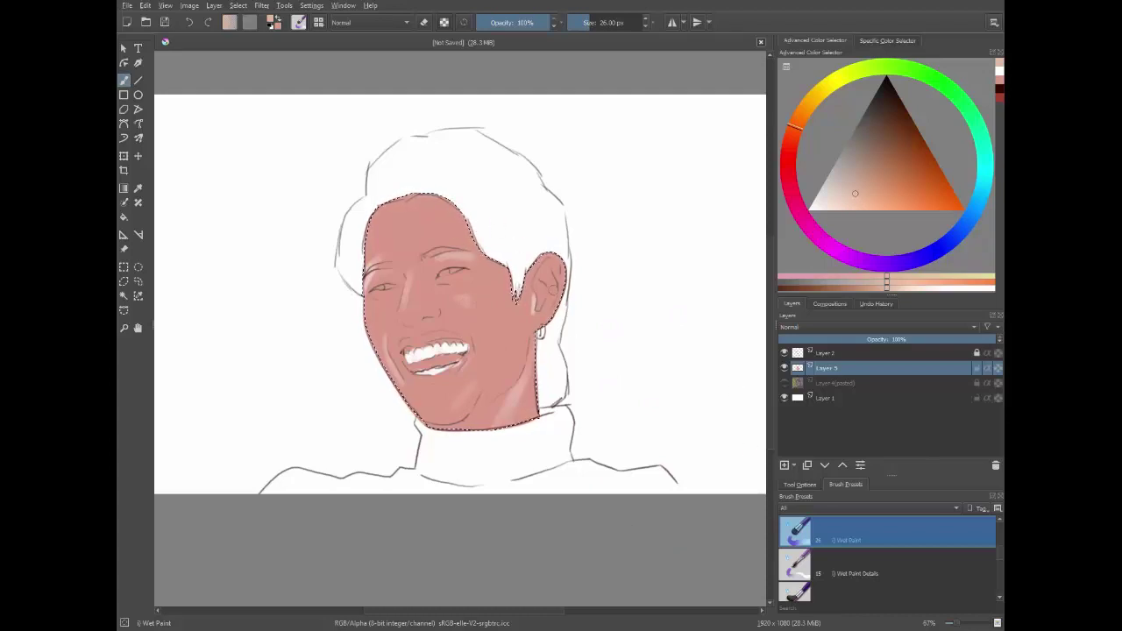
pyautogui.press('[')
pyautogui.press('[')
pyautogui.press('[')
pyautogui.press('[')
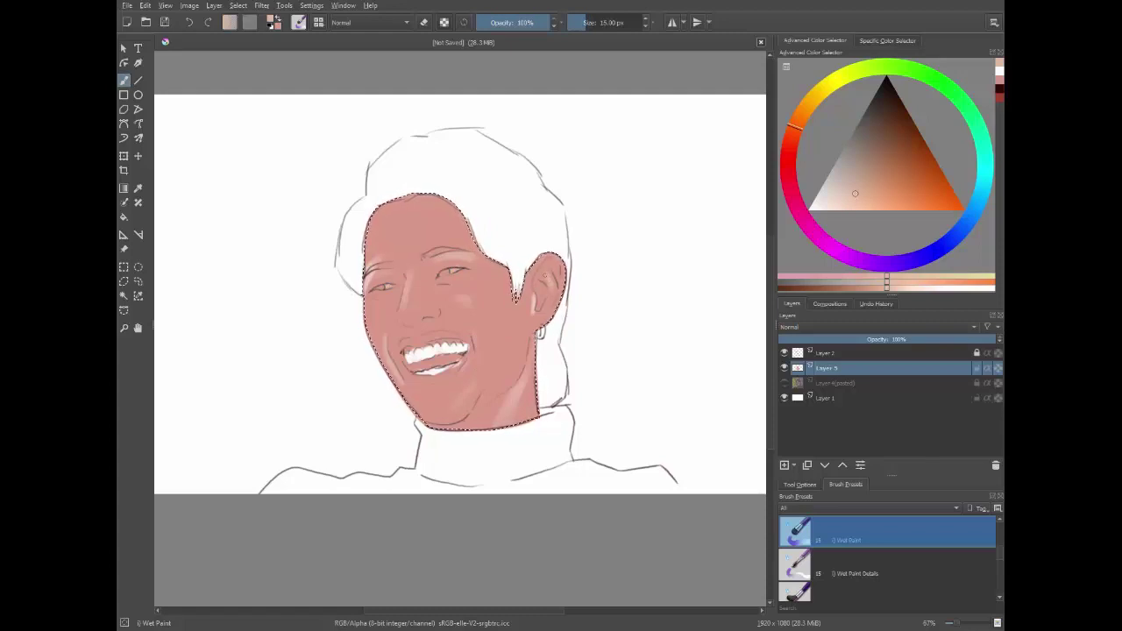
pyautogui.click(864, 193)
pyautogui.moveTo(531, 298); pyautogui.dragTo(524, 292)
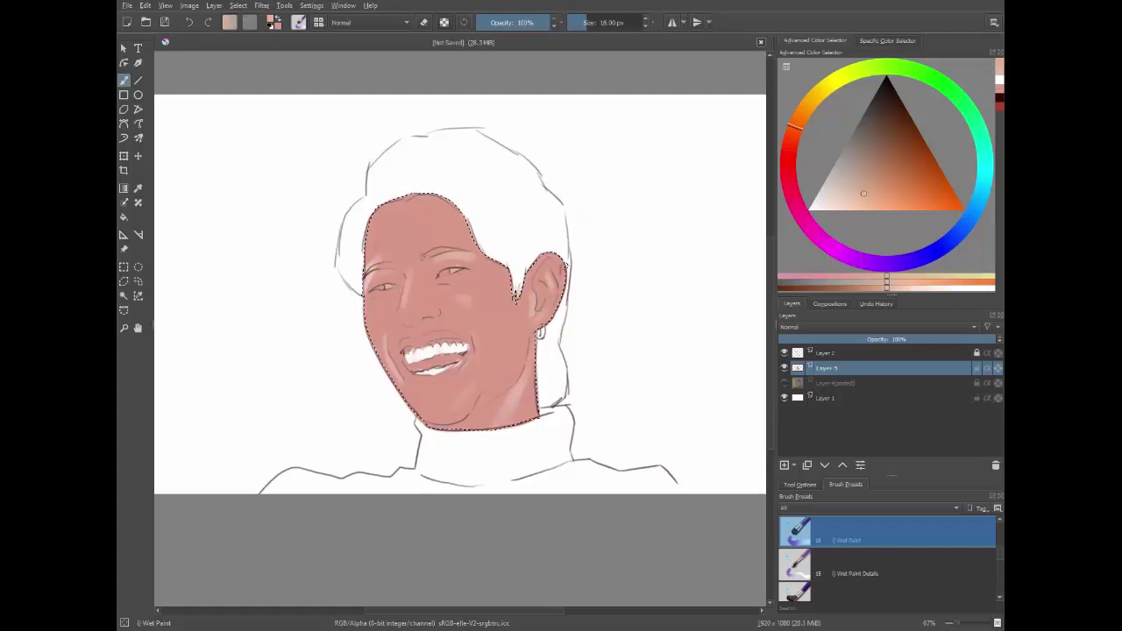
pyautogui.press(']')
pyautogui.press(']')
pyautogui.press(']')
pyautogui.press(']')
pyautogui.press(']')
pyautogui.press(']')
pyautogui.press(']')
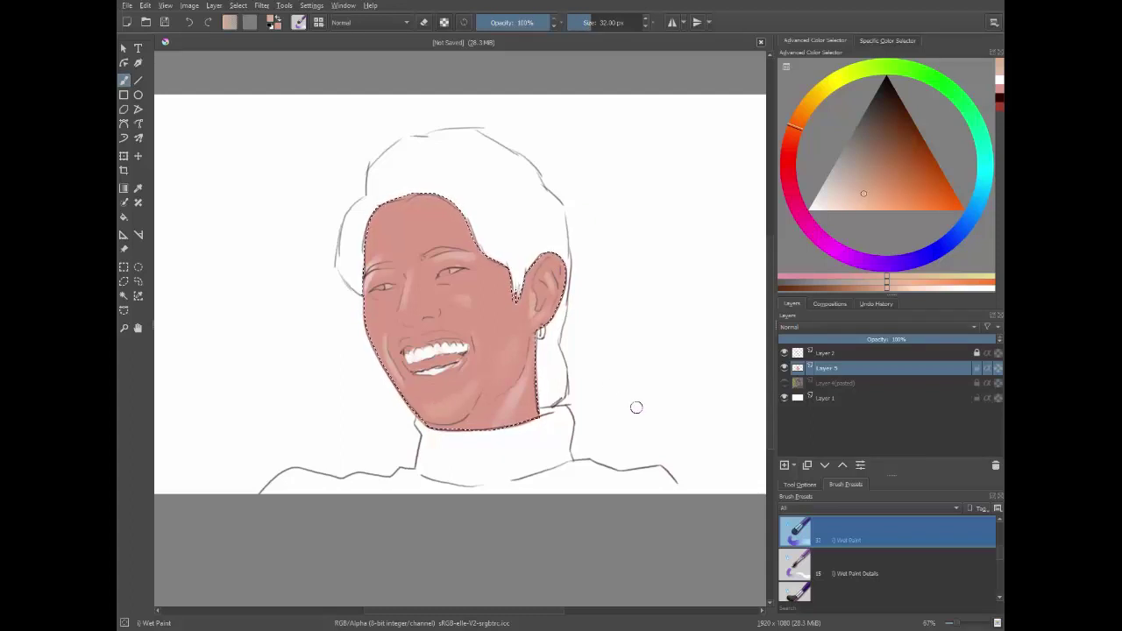
pyautogui.press('[')
pyautogui.press('[')
pyautogui.press('[')
pyautogui.press('[')
pyautogui.press('[')
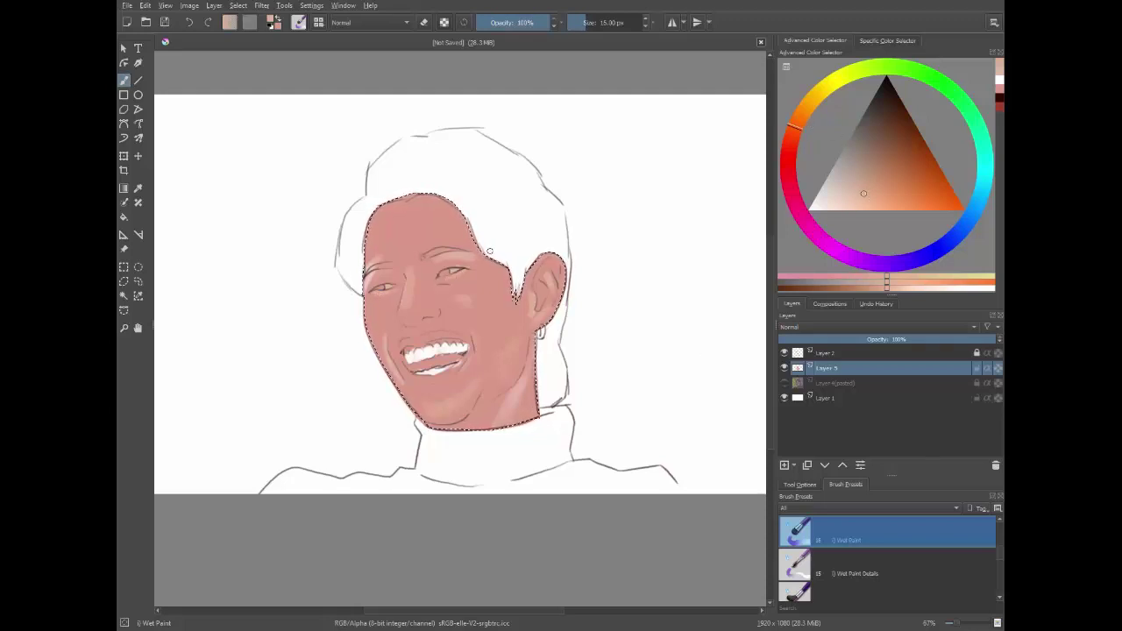
pyautogui.press(']')
pyautogui.press(']')
pyautogui.press(']')
pyautogui.press(']')
# - Sample the rosy skin tone and adjust it into a dark crimson shading colour
pyautogui.press('p')
pyautogui.click(499, 321)
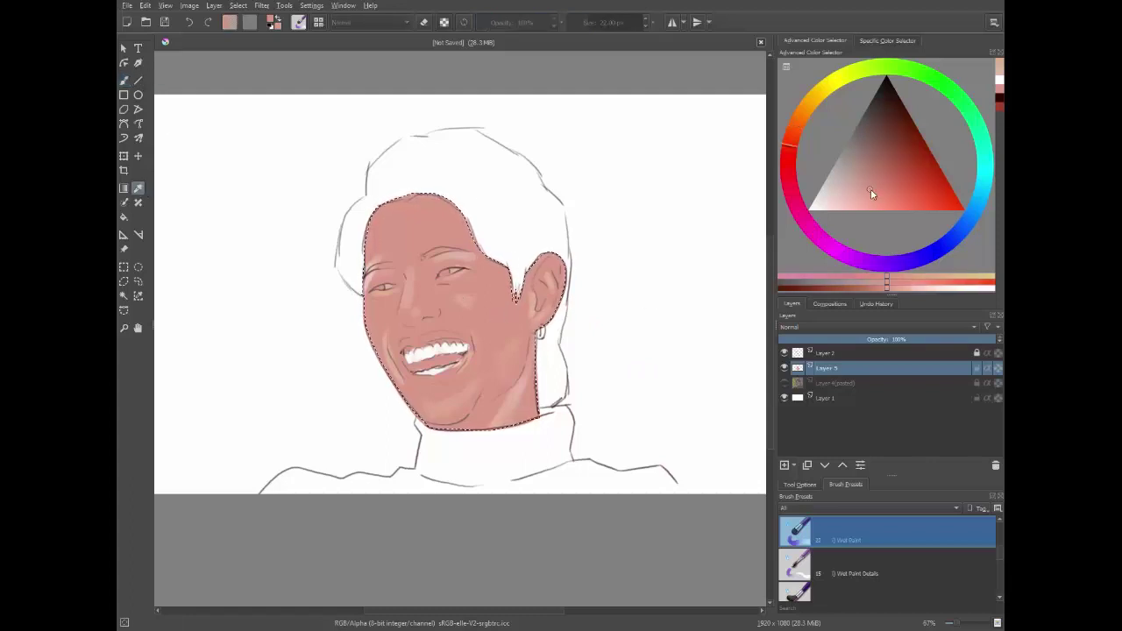
pyautogui.moveTo(887, 189); pyautogui.dragTo(898, 175)
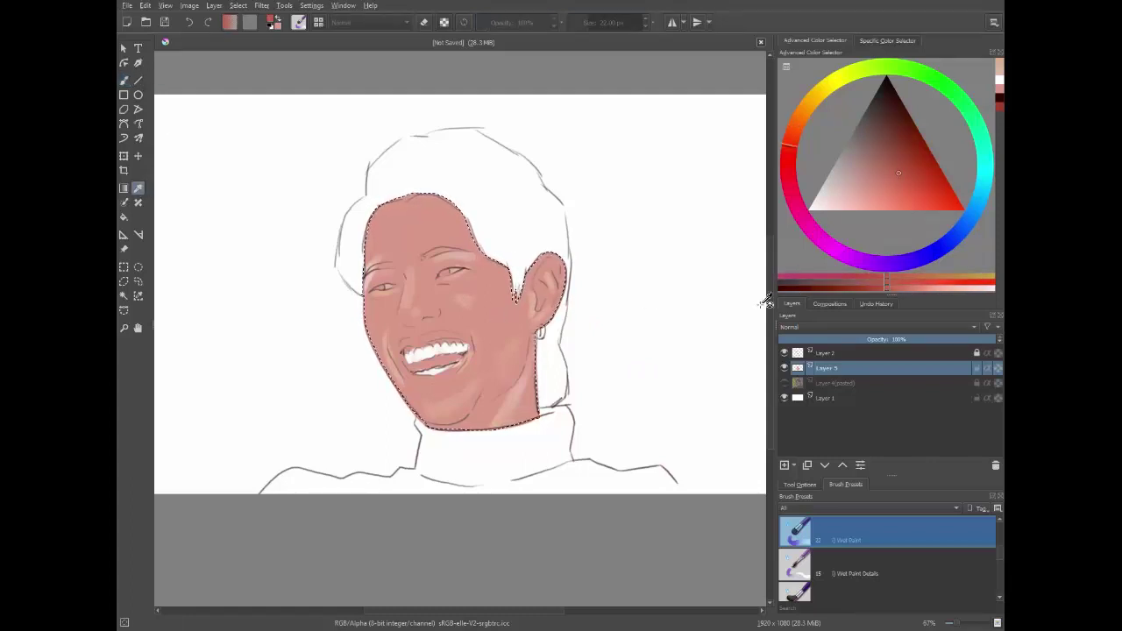
pyautogui.click(907, 170)
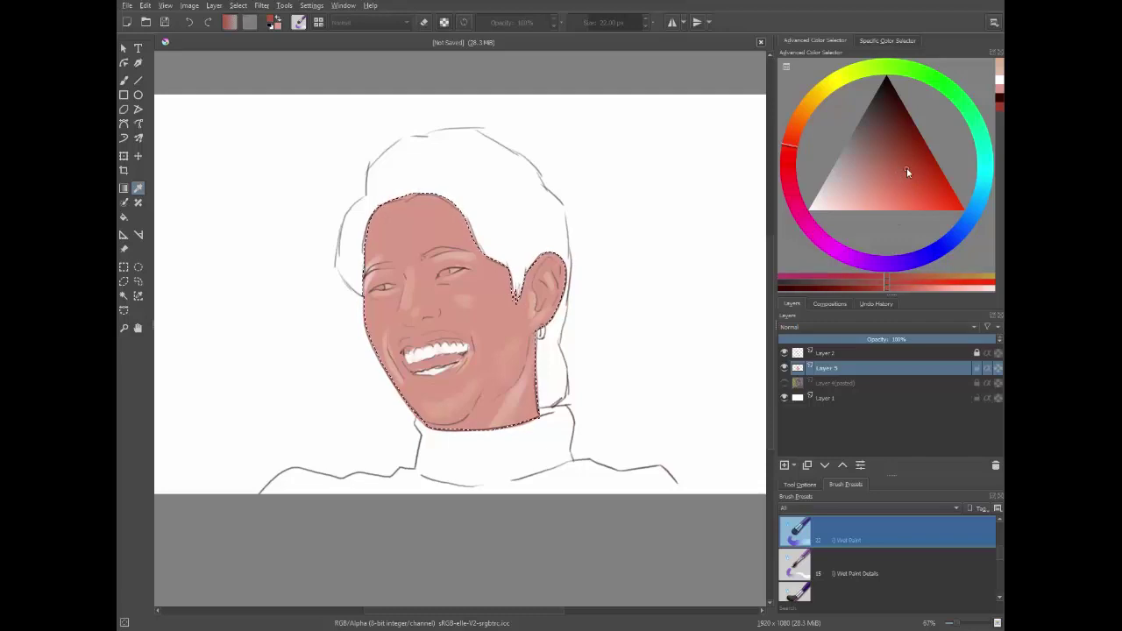
pyautogui.click(796, 153)
pyautogui.click(810, 209)
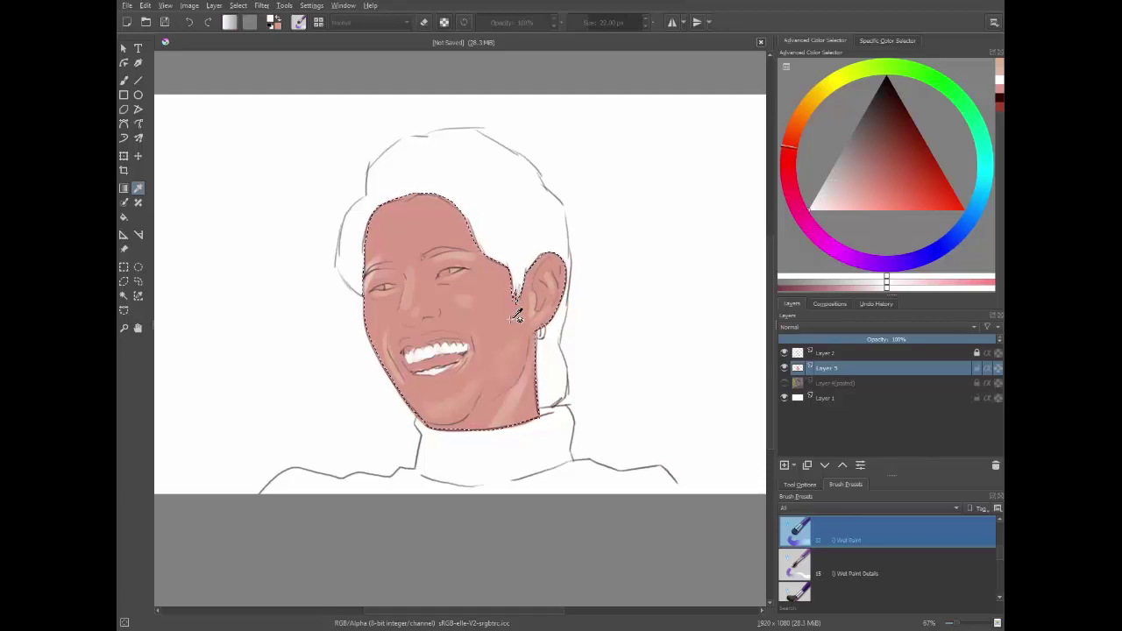
pyautogui.moveTo(868, 189)
pyautogui.mouseDown()
pyautogui.moveTo(933, 193)
pyautogui.moveTo(913, 167)
pyautogui.mouseUp()
pyautogui.moveTo(789, 144); pyautogui.dragTo(791, 180)
pyautogui.moveTo(912, 158); pyautogui.dragTo(898, 151)
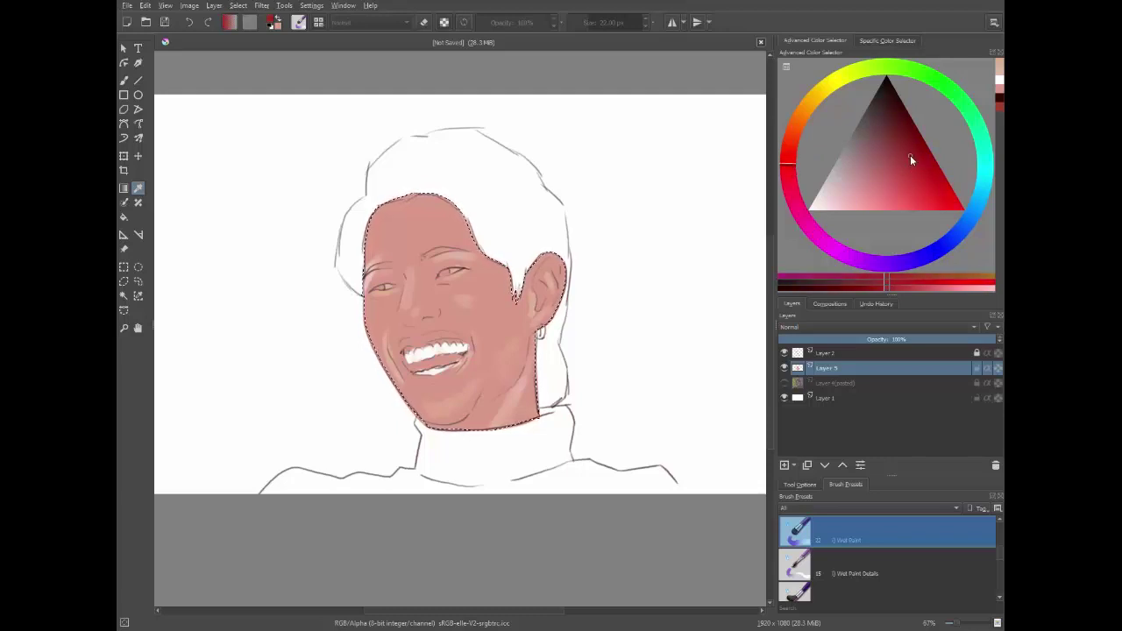
pyautogui.click(123, 80)
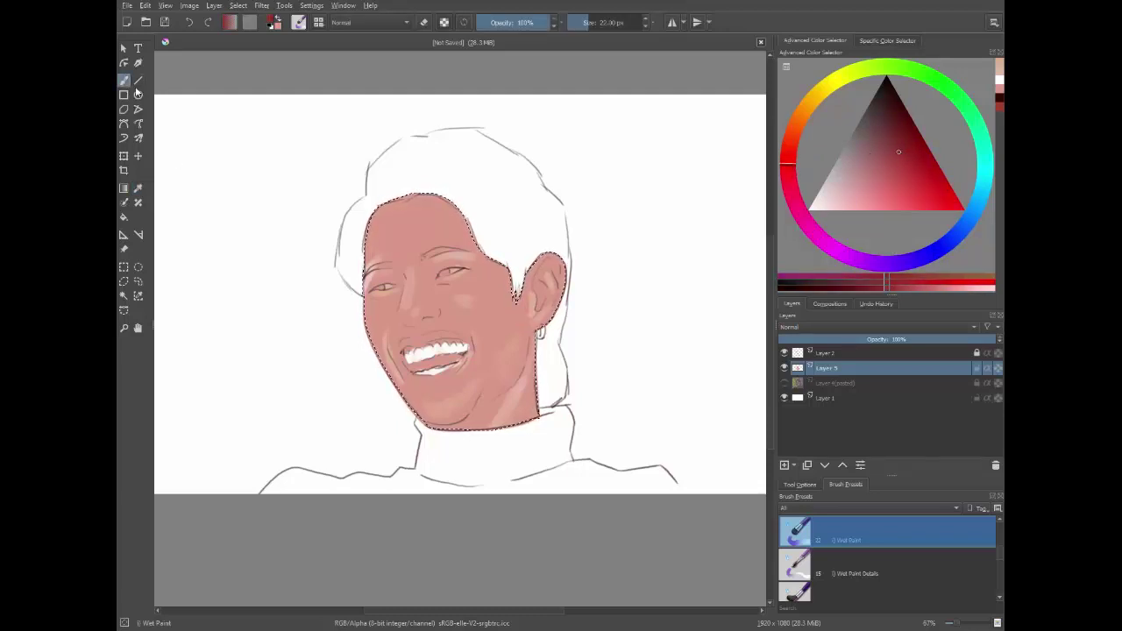
# - Shade the nose, the skin above the upper lip and the lower lip under the teeth
pyautogui.press(']')
pyautogui.moveTo(400, 321)
pyautogui.mouseDown()
pyautogui.moveTo(421, 326)
pyautogui.moveTo(394, 316)
pyautogui.mouseUp()
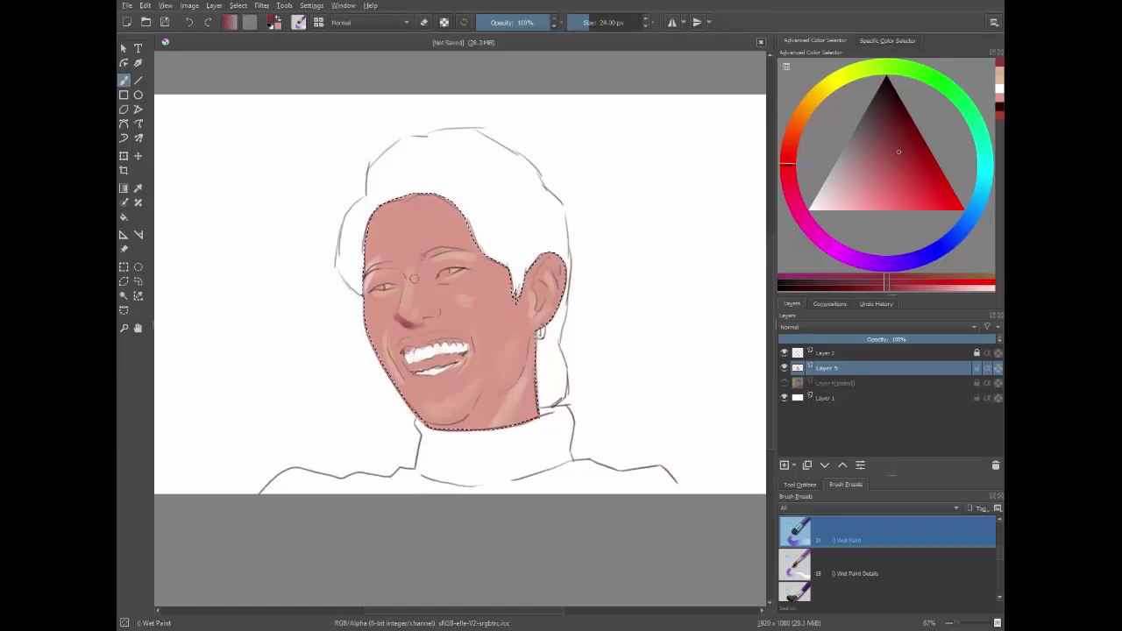
pyautogui.press('[')
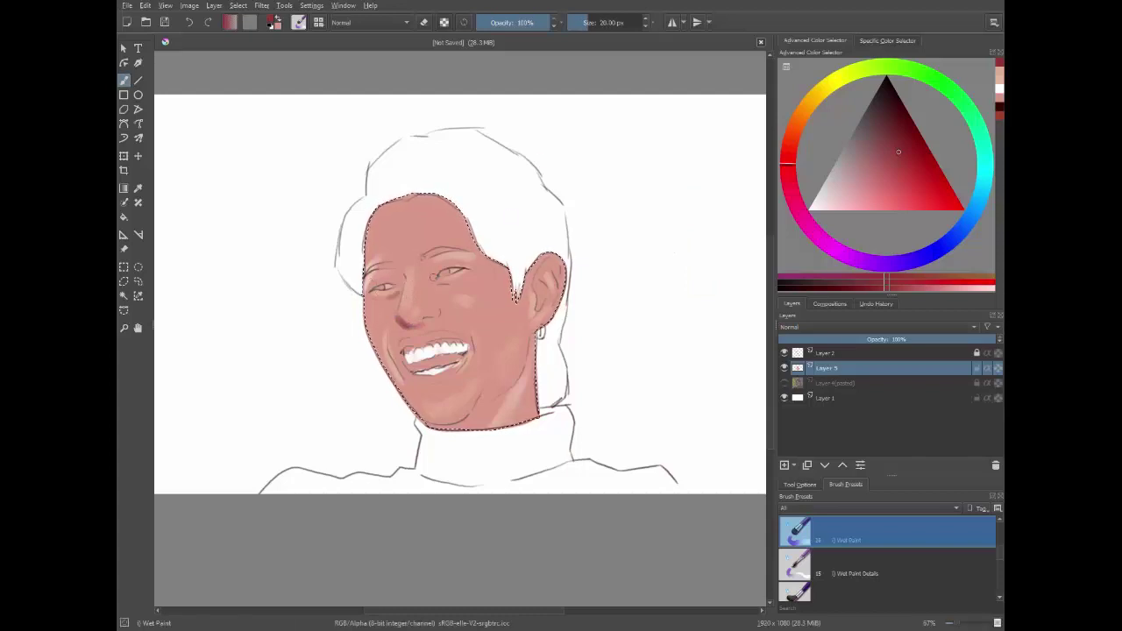
pyautogui.moveTo(437, 267); pyautogui.dragTo(424, 282)
pyautogui.hotkey('ctrl', 'z')
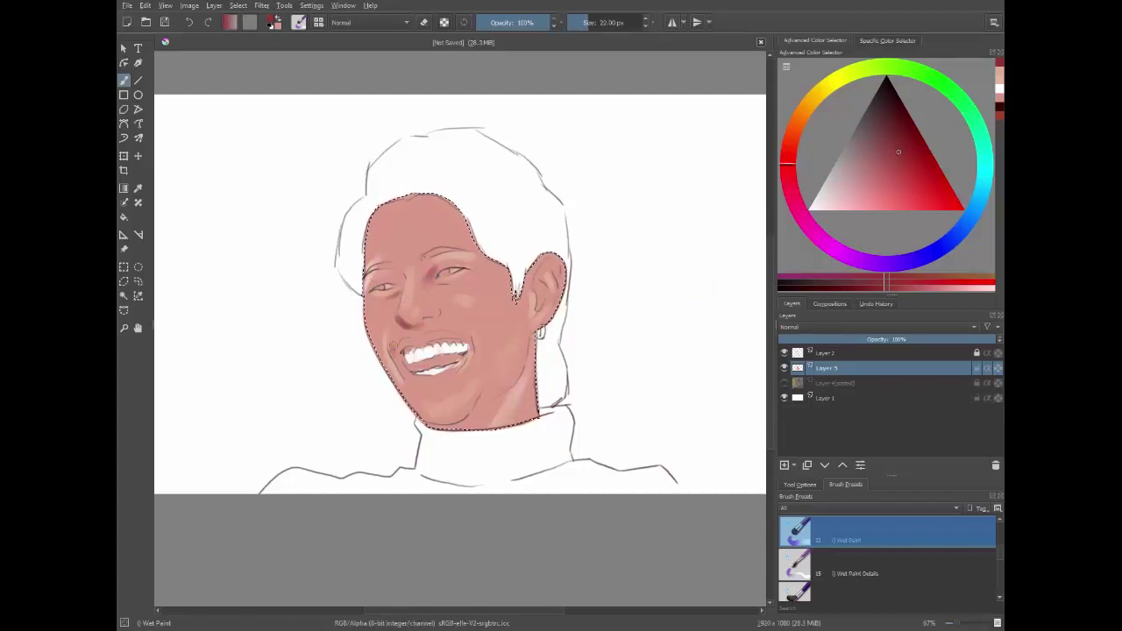
pyautogui.press('[')
pyautogui.moveTo(406, 345); pyautogui.dragTo(448, 333)
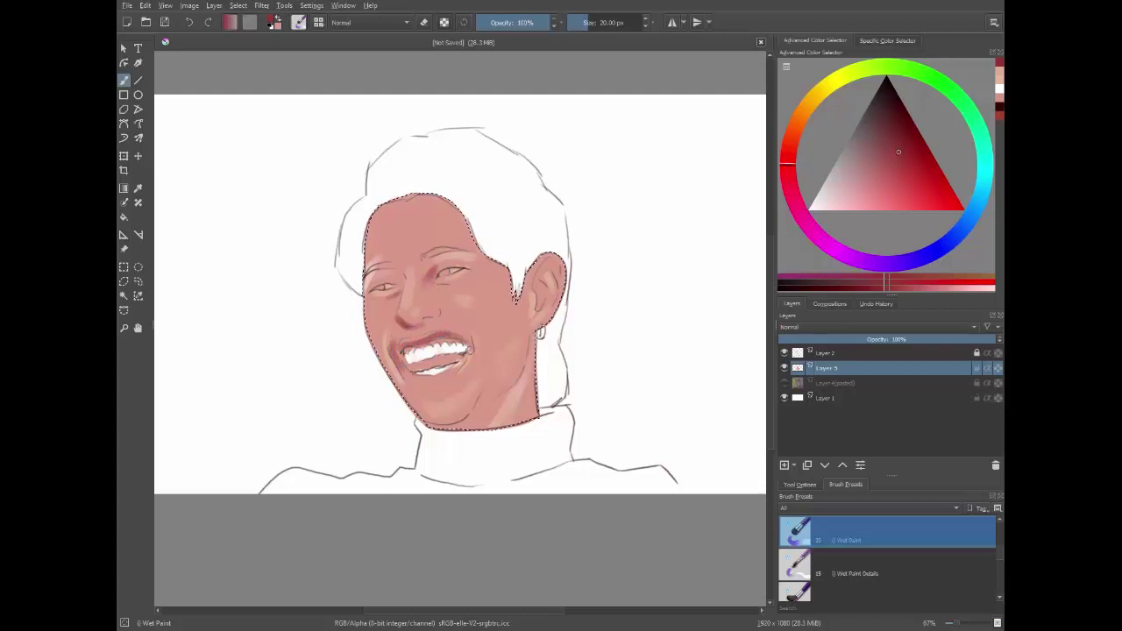
pyautogui.moveTo(432, 375); pyautogui.dragTo(458, 362)
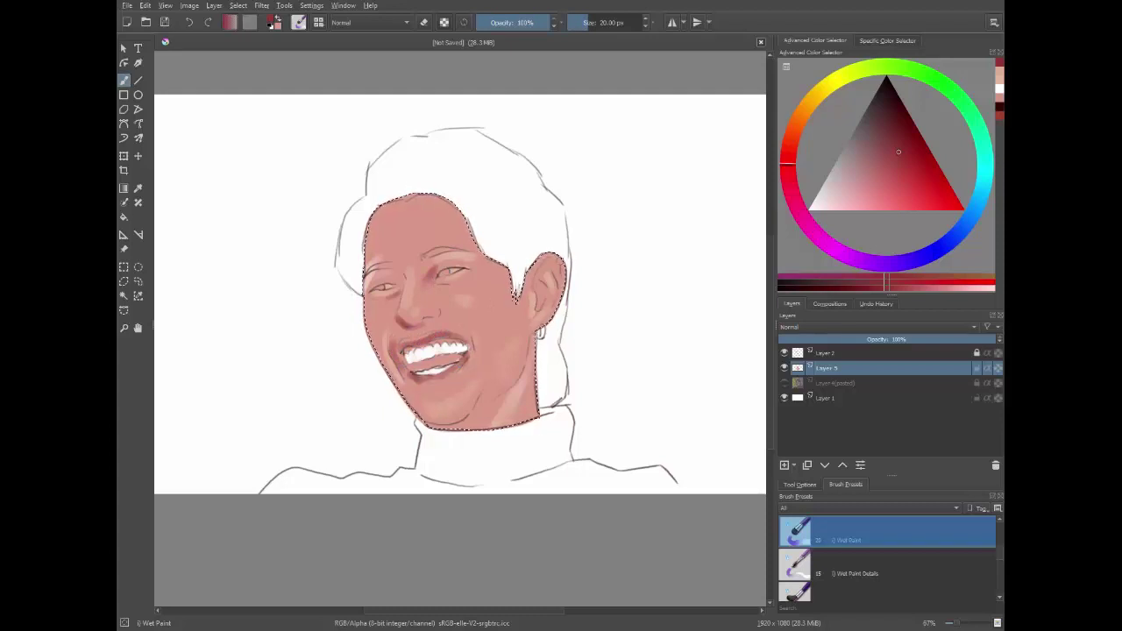
# - Darken the right jawline, cheek edge and chin with rose-red shading
pyautogui.press('[')
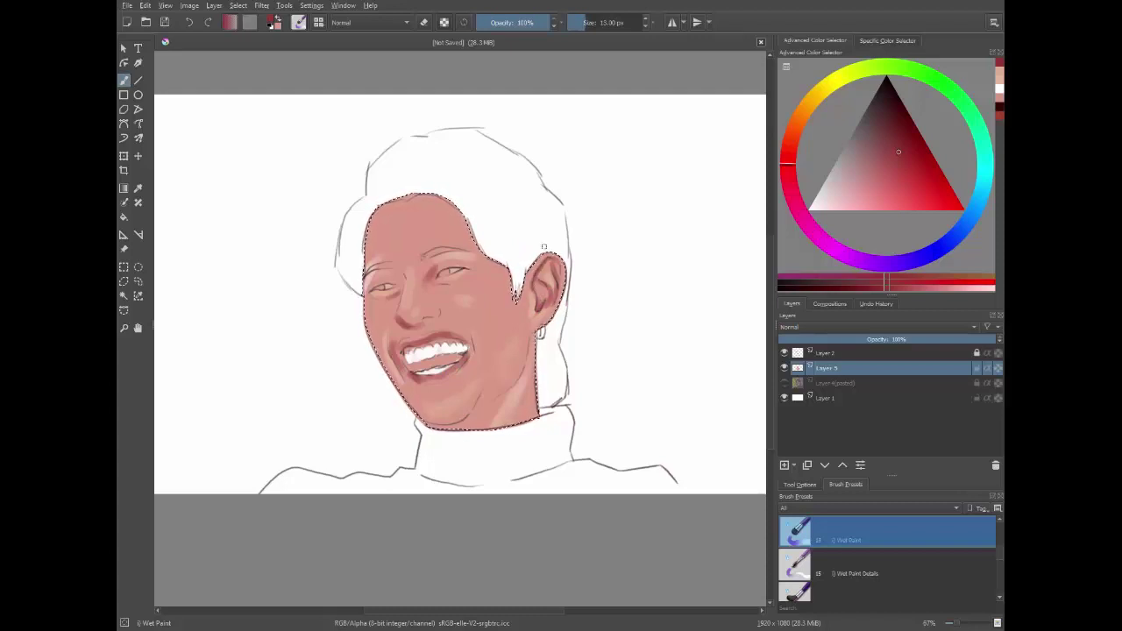
pyautogui.moveTo(530, 335)
pyautogui.mouseDown()
pyautogui.moveTo(530, 351)
pyautogui.moveTo(472, 412)
pyautogui.moveTo(423, 417)
pyautogui.moveTo(449, 419)
pyautogui.mouseUp()
pyautogui.press(']')
pyautogui.press(']')
pyautogui.press(']')
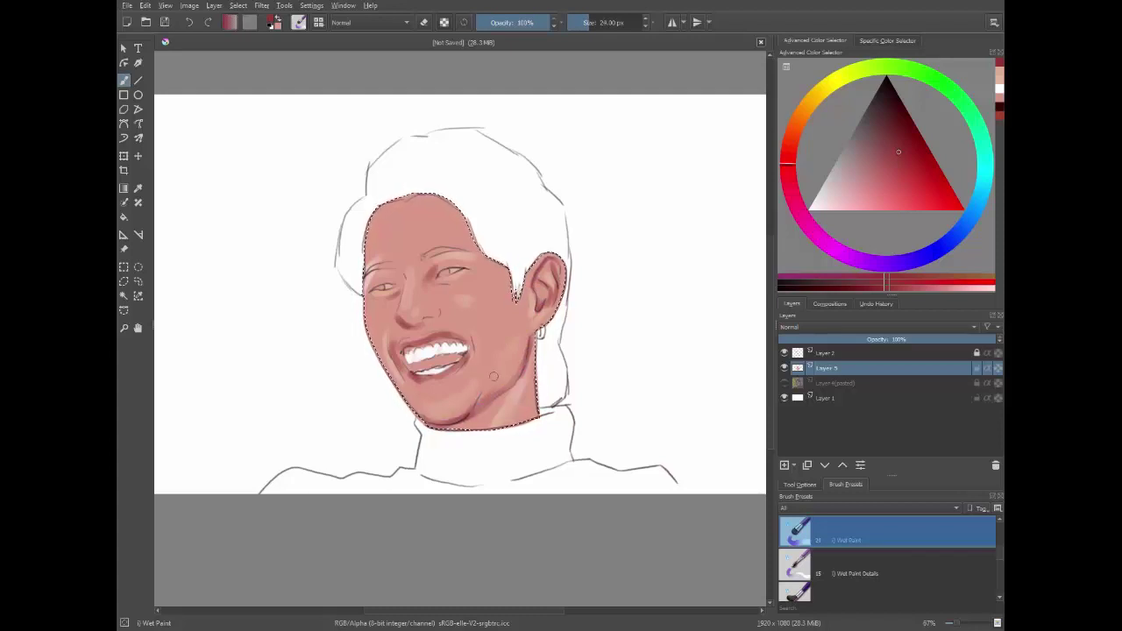
pyautogui.press(']')
pyautogui.moveTo(502, 368)
pyautogui.mouseDown()
pyautogui.moveTo(482, 419)
pyautogui.moveTo(471, 419)
pyautogui.moveTo(502, 397)
pyautogui.mouseUp()
pyautogui.press(']')
pyautogui.moveTo(524, 348)
pyautogui.mouseDown()
pyautogui.moveTo(511, 375)
pyautogui.moveTo(527, 392)
pyautogui.mouseUp()
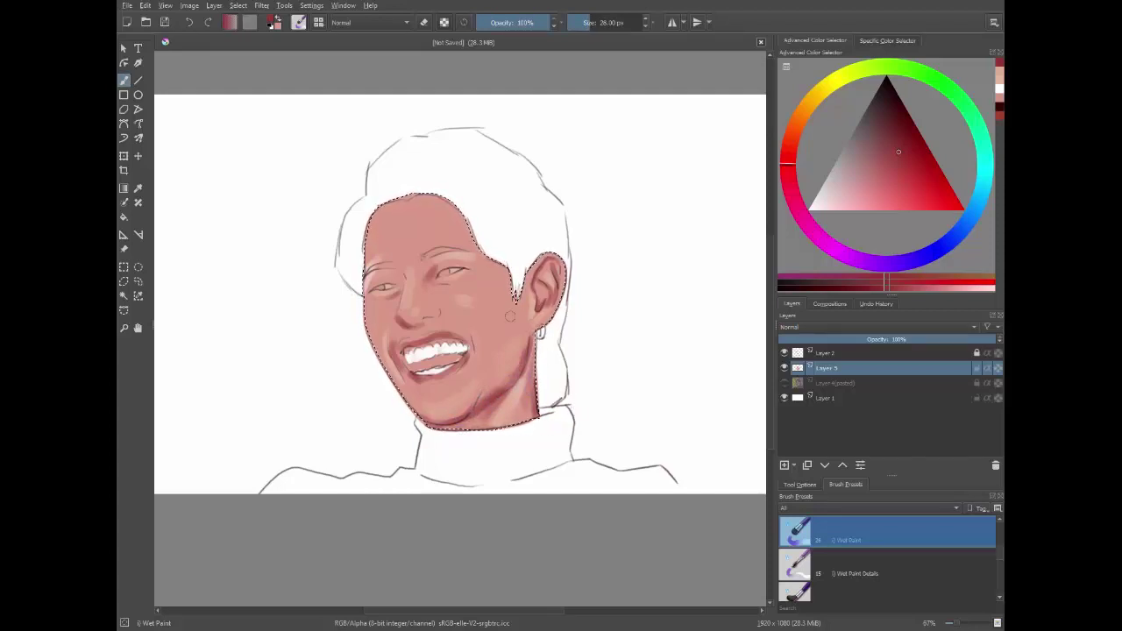
pyautogui.moveTo(424, 414); pyautogui.dragTo(441, 429)
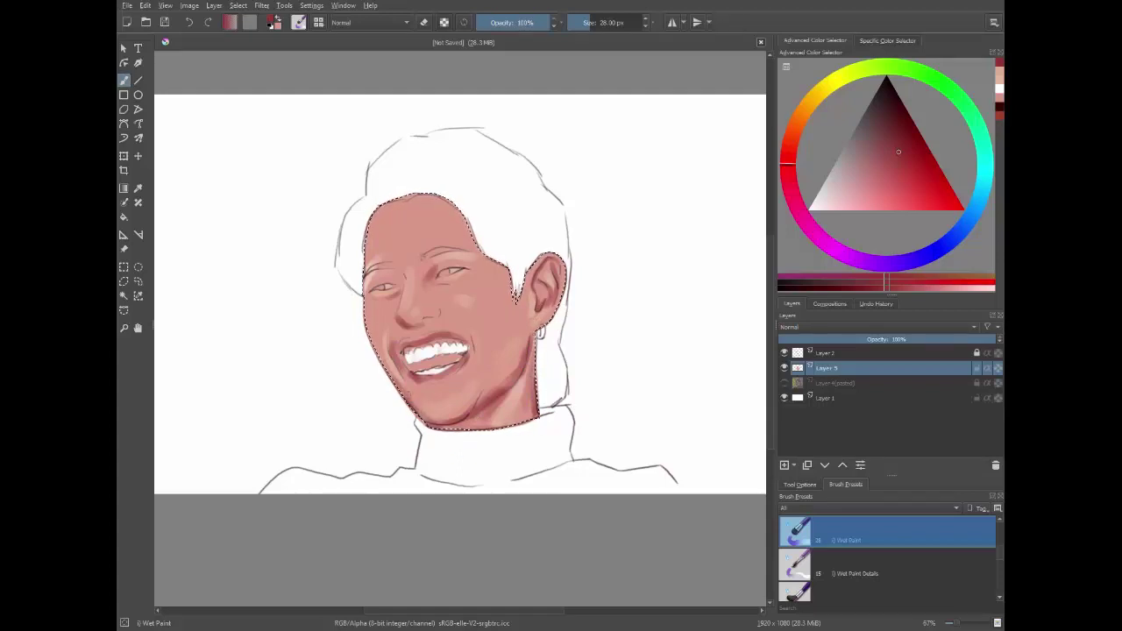
pyautogui.press(']')
pyautogui.moveTo(430, 399); pyautogui.dragTo(447, 387)
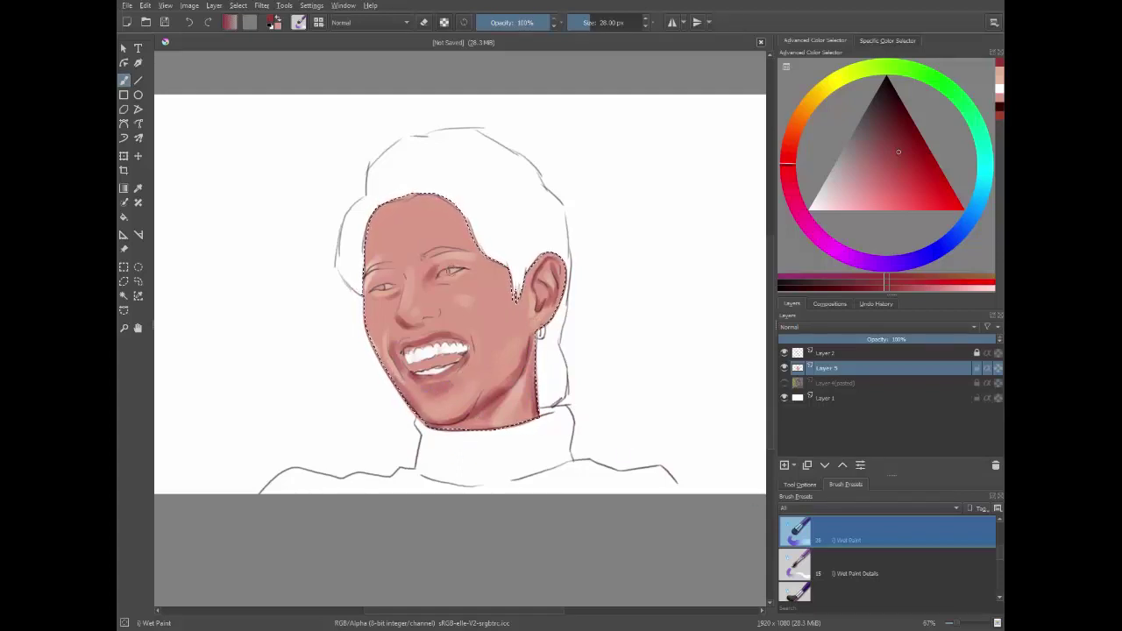
# - Shade the right cheek beside the nose and darken along the right eyebrow
pyautogui.press('[')
pyautogui.press('[')
pyautogui.press('[')
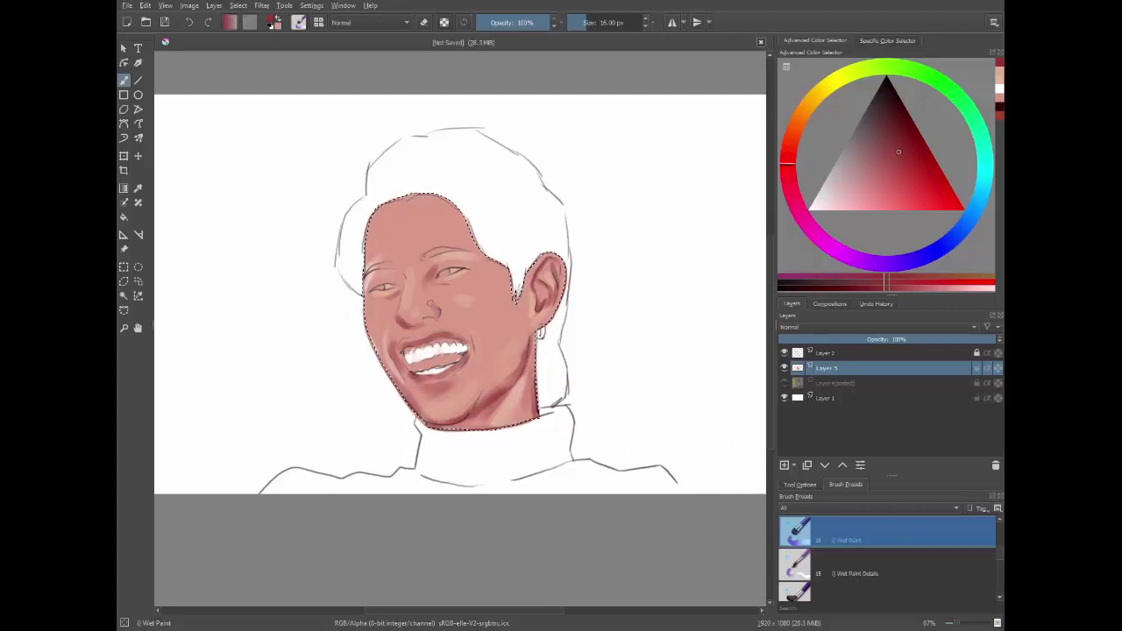
pyautogui.press('[')
pyautogui.moveTo(464, 326)
pyautogui.mouseDown()
pyautogui.moveTo(448, 312)
pyautogui.moveTo(415, 326)
pyautogui.mouseUp()
pyautogui.press(']')
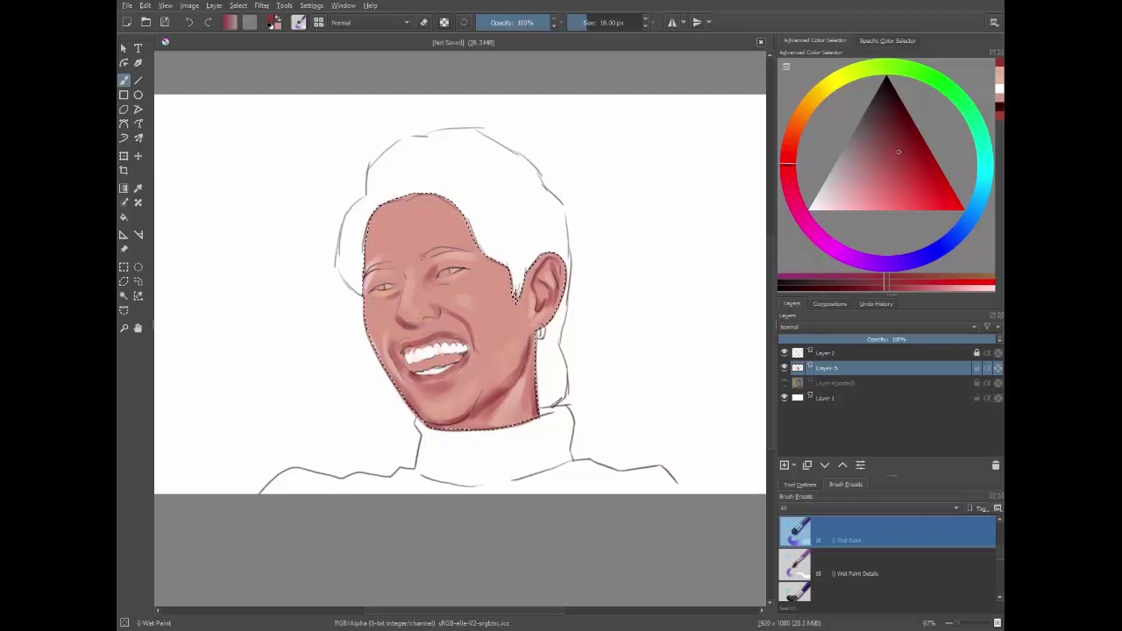
pyautogui.press('[')
pyautogui.press('[')
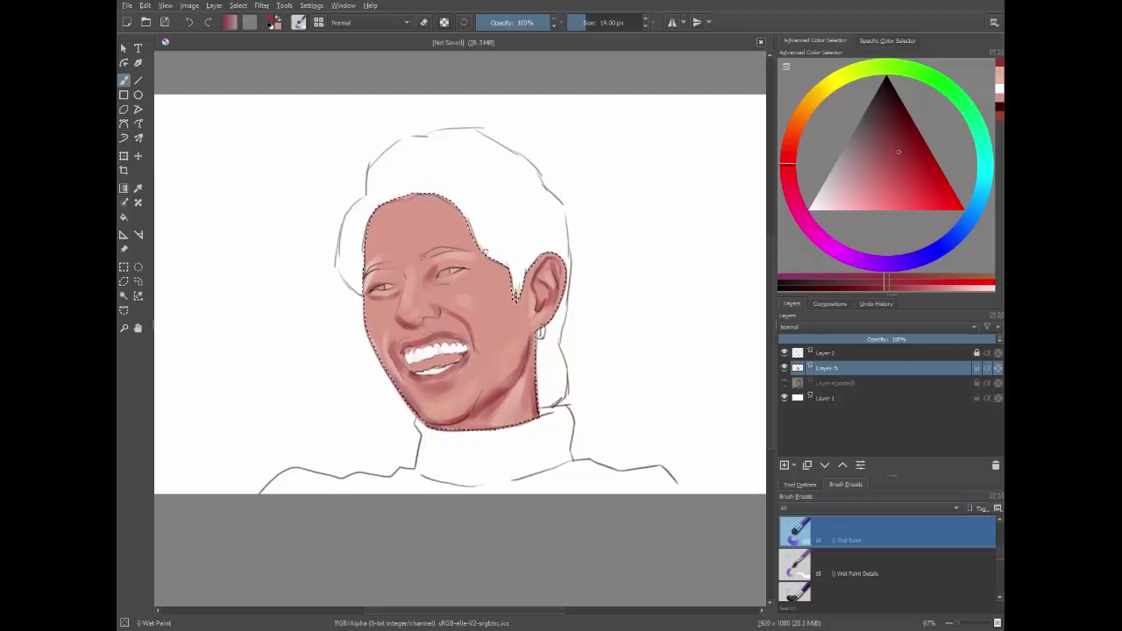
pyautogui.moveTo(458, 268); pyautogui.dragTo(479, 265)
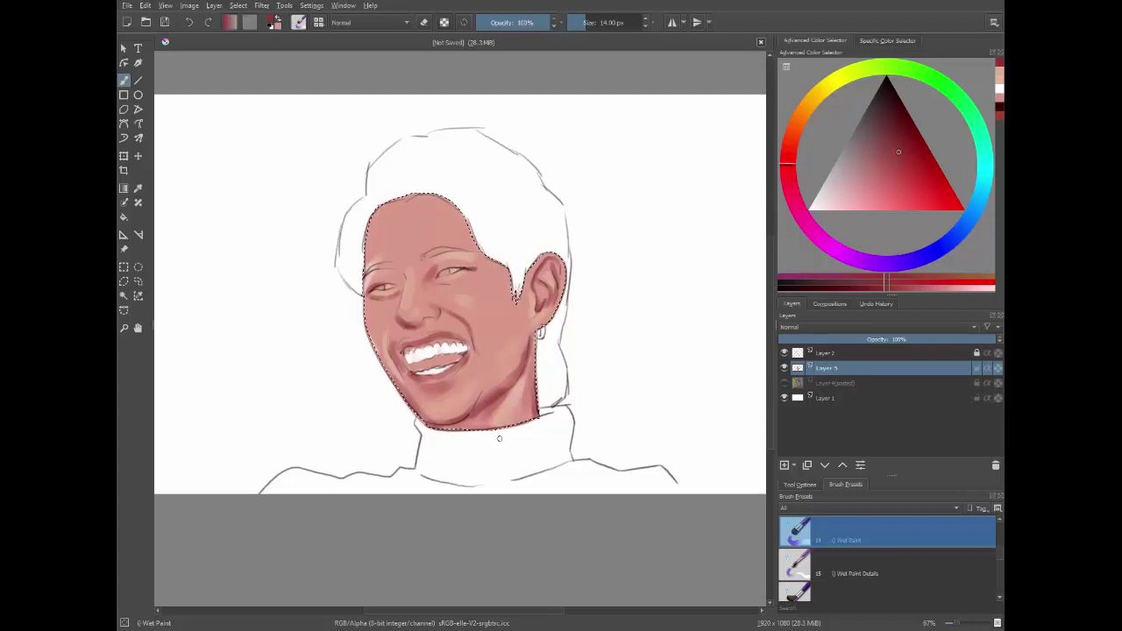
pyautogui.moveTo(579, 22); pyautogui.dragTo(605, 22)
pyautogui.press(']')
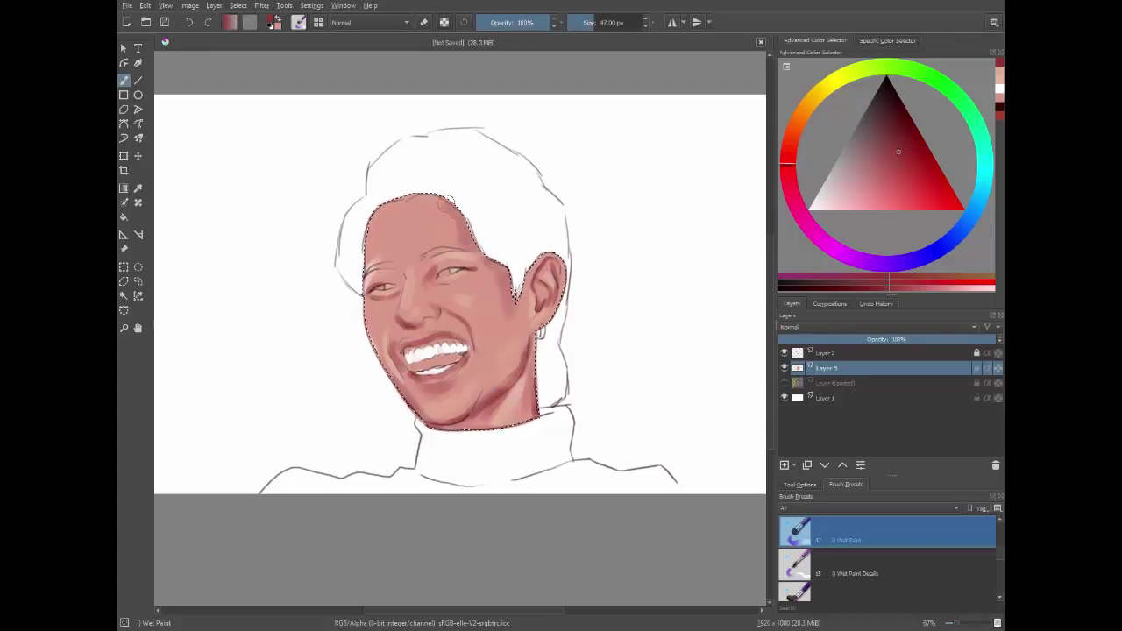
# - Paint pink shading beside the ear, on the upper lip, forehead, below the lower lip and along the jaw
pyautogui.press(']')
pyautogui.press(']')
pyautogui.press(']')
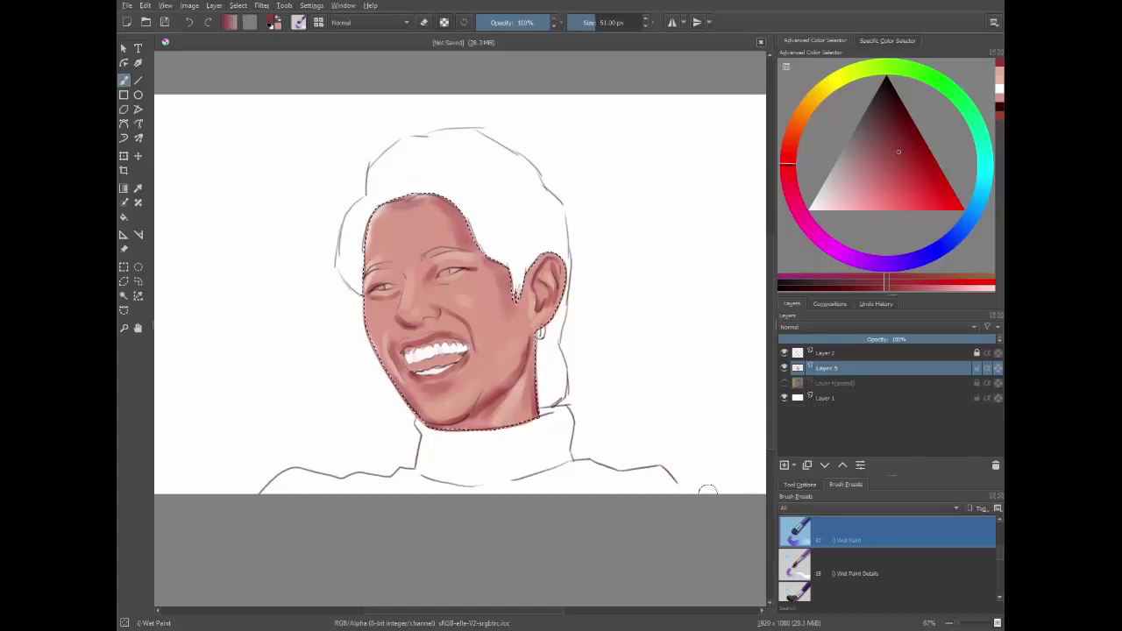
pyautogui.press('[')
pyautogui.press('[')
pyautogui.press('[')
pyautogui.press('[')
pyautogui.press('[')
pyautogui.press('[')
pyautogui.press(']')
pyautogui.press(']')
pyautogui.press(']')
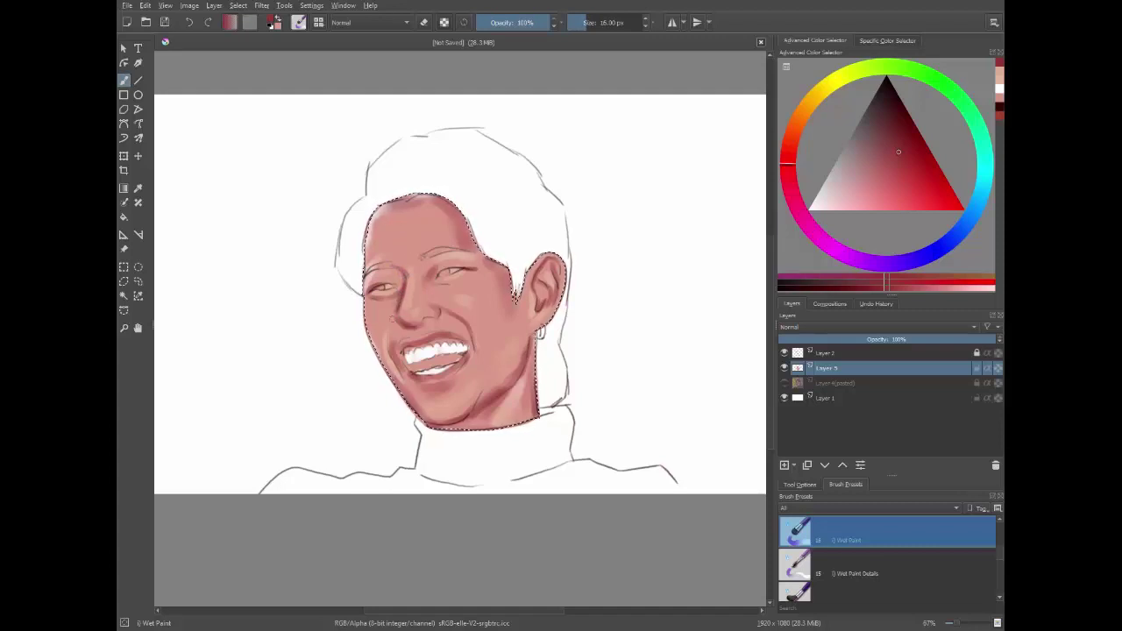
pyautogui.moveTo(515, 277); pyautogui.dragTo(515, 303)
pyautogui.moveTo(400, 351)
pyautogui.mouseDown()
pyautogui.moveTo(467, 337)
pyautogui.moveTo(405, 363)
pyautogui.moveTo(425, 349)
pyautogui.mouseUp()
pyautogui.moveTo(430, 205); pyautogui.dragTo(457, 201)
pyautogui.moveTo(460, 374)
pyautogui.mouseDown()
pyautogui.moveTo(458, 360)
pyautogui.moveTo(439, 376)
pyautogui.moveTo(461, 361)
pyautogui.mouseUp()
pyautogui.press(']')
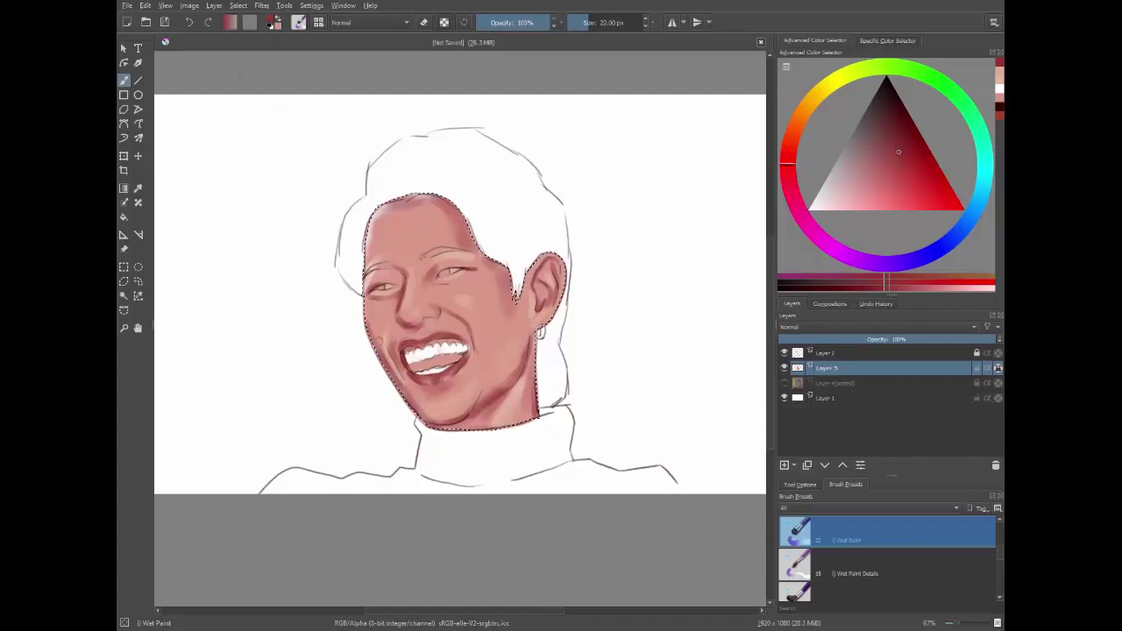
pyautogui.moveTo(475, 386); pyautogui.dragTo(431, 419)
# - Clear the selection around the face and go back to the brush
pyautogui.click(138, 281)
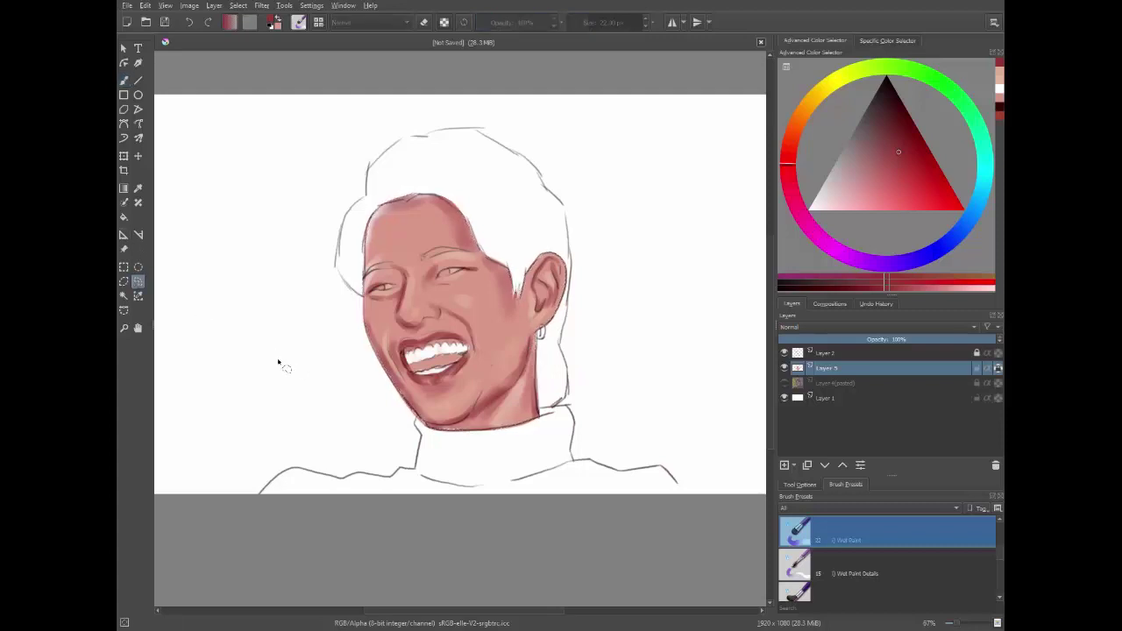
pyautogui.click(284, 367)
pyautogui.click(124, 80)
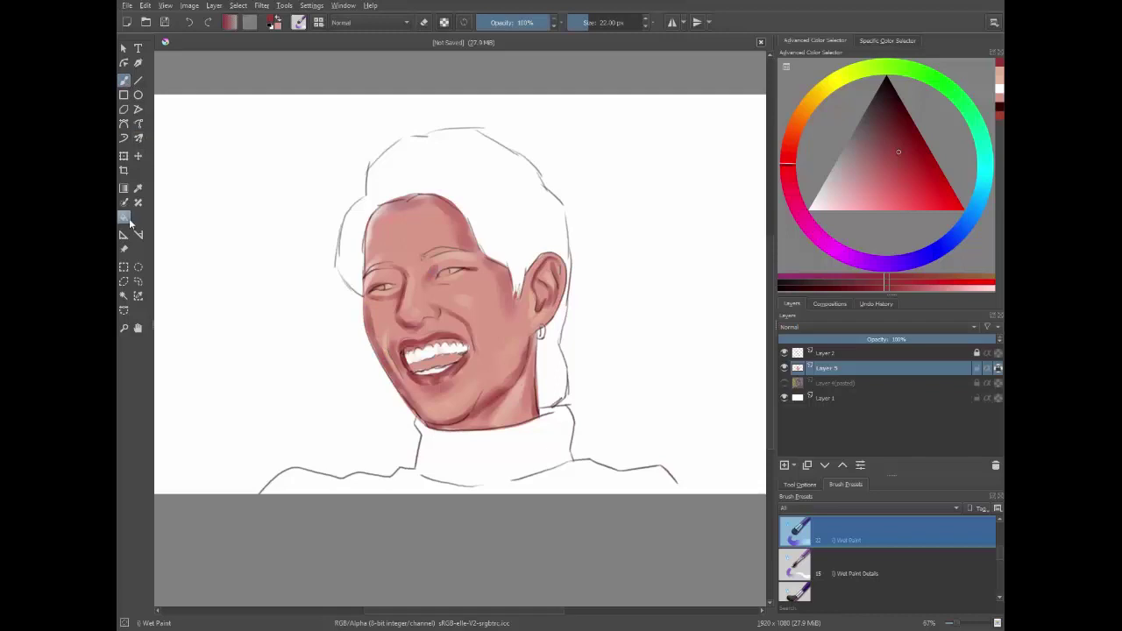
# - Lighten the left cheek edge and a spot on the jawline with a light pink skin tone
pyautogui.keyDown('ctrl'); pyautogui.click(378, 316); pyautogui.keyUp('ctrl')
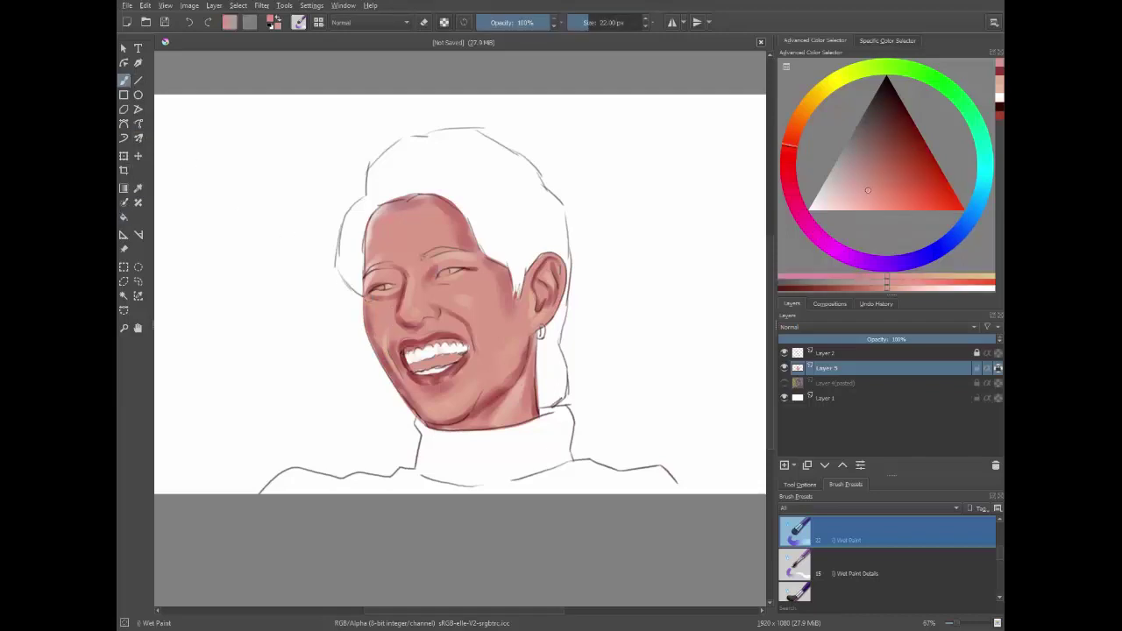
pyautogui.press(']')
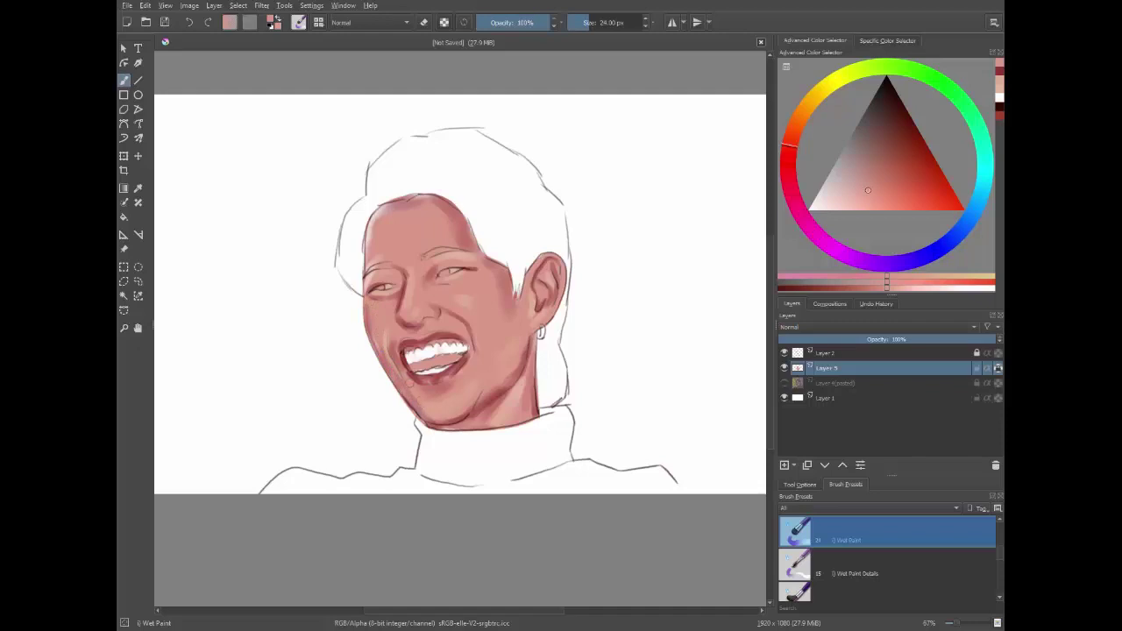
pyautogui.moveTo(370, 323); pyautogui.dragTo(375, 356)
pyautogui.press('[')
pyautogui.press('[')
pyautogui.press('[')
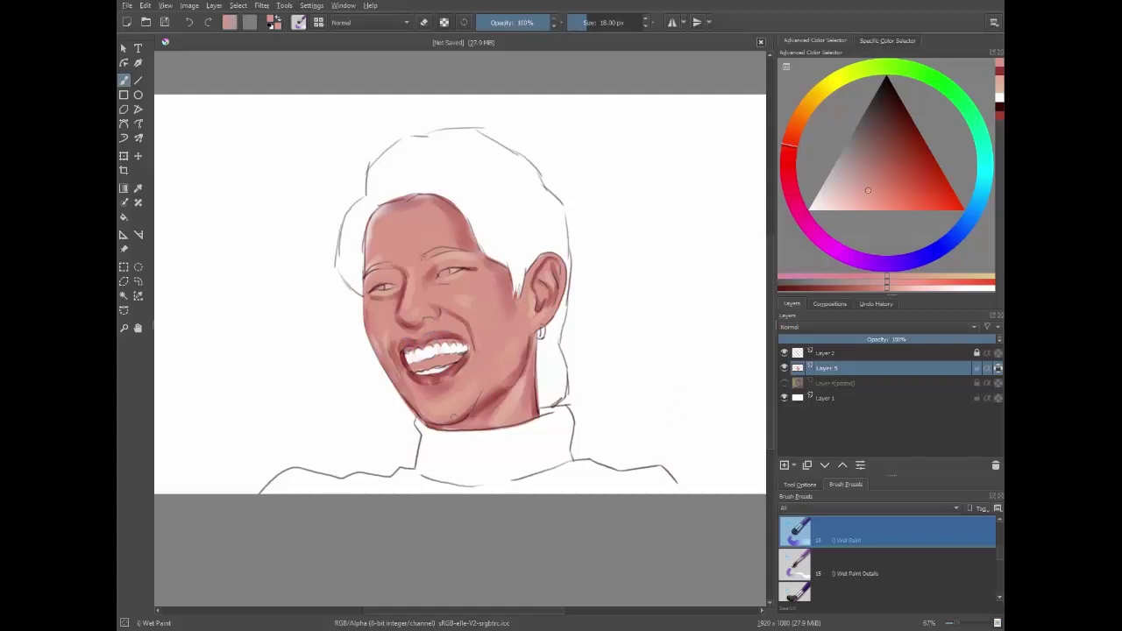
pyautogui.moveTo(533, 394); pyautogui.dragTo(533, 413)
# - Sample a skin red from the face, lower brush opacity to 81% and fine-tune brush size
pyautogui.press('p')
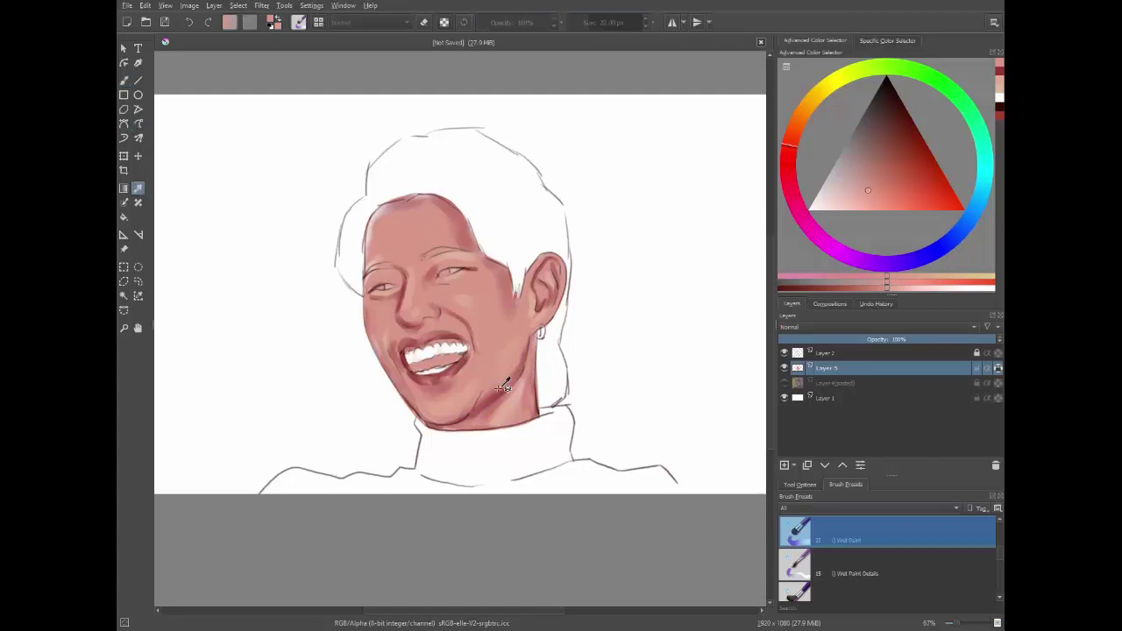
pyautogui.click(503, 384)
pyautogui.click(123, 80)
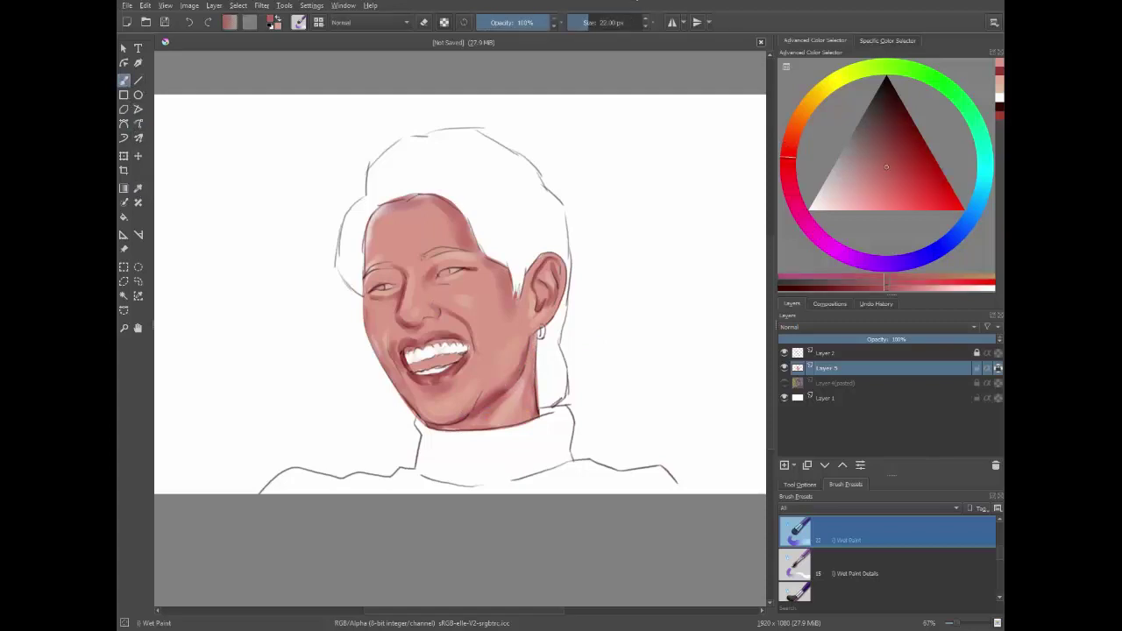
pyautogui.moveTo(519, 17); pyautogui.dragTo(542, 21)
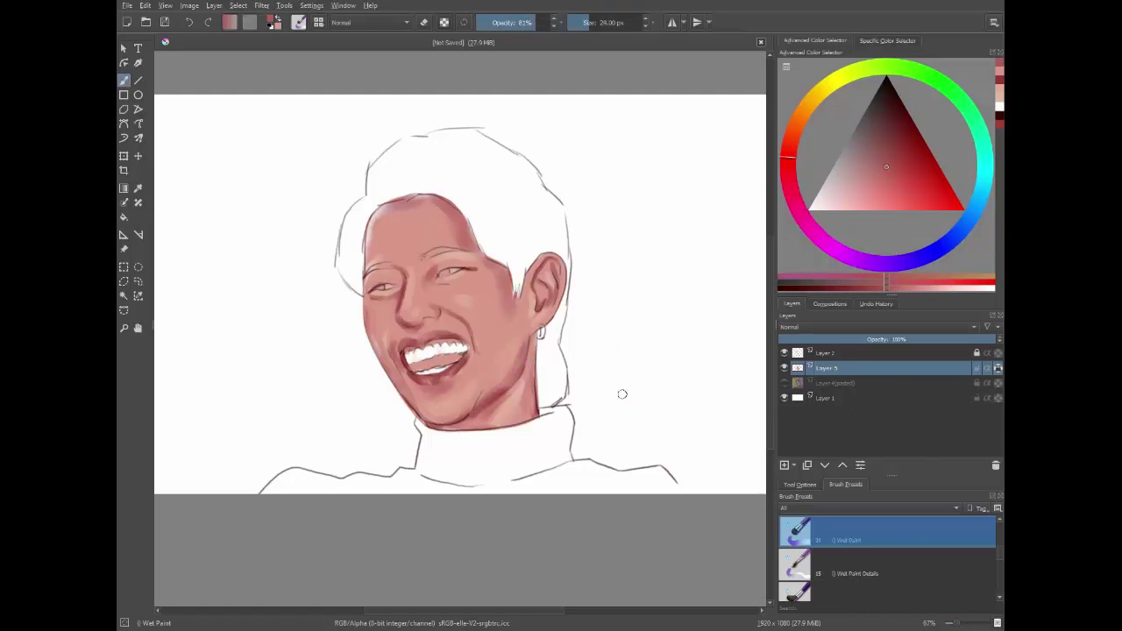
pyautogui.press(']')
pyautogui.press('[')
pyautogui.press('[')
pyautogui.press('[')
pyautogui.press(']')
pyautogui.press('[')
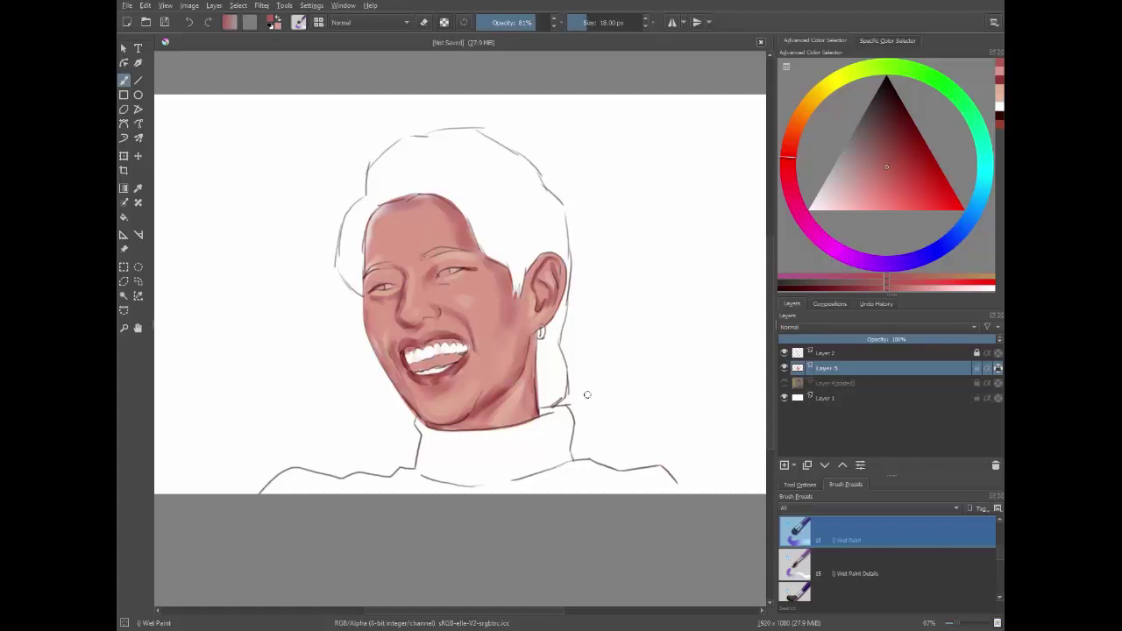
# - Pick a much darker red at 86% opacity and shade the inside of the mouth around the teeth
pyautogui.moveTo(900, 132); pyautogui.dragTo(898, 99)
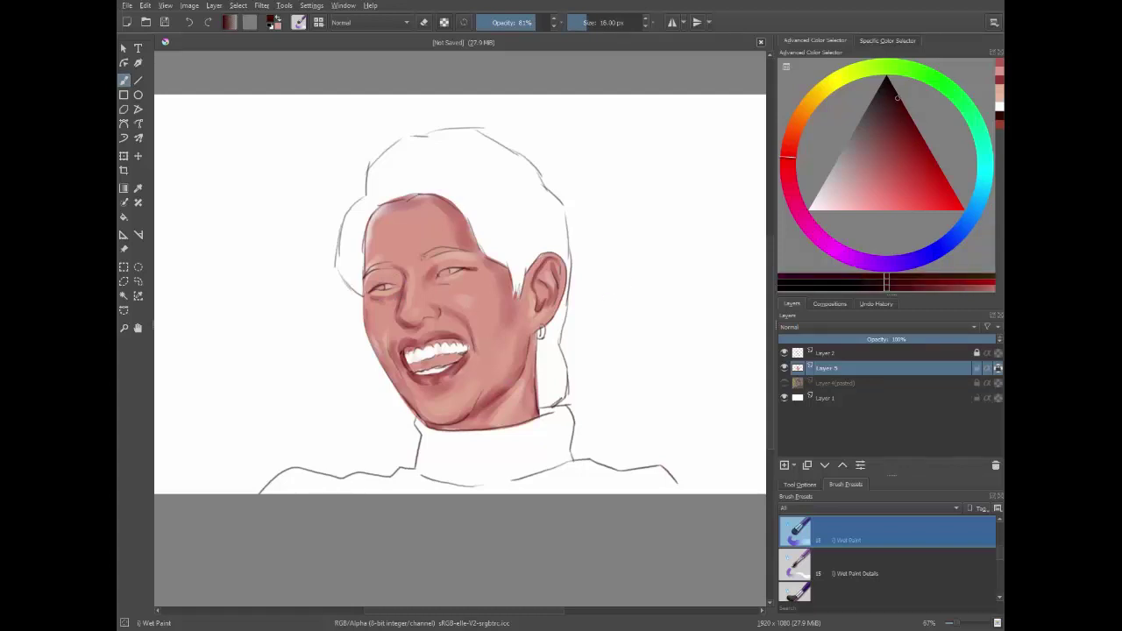
pyautogui.press('[')
pyautogui.moveTo(534, 23); pyautogui.dragTo(539, 23)
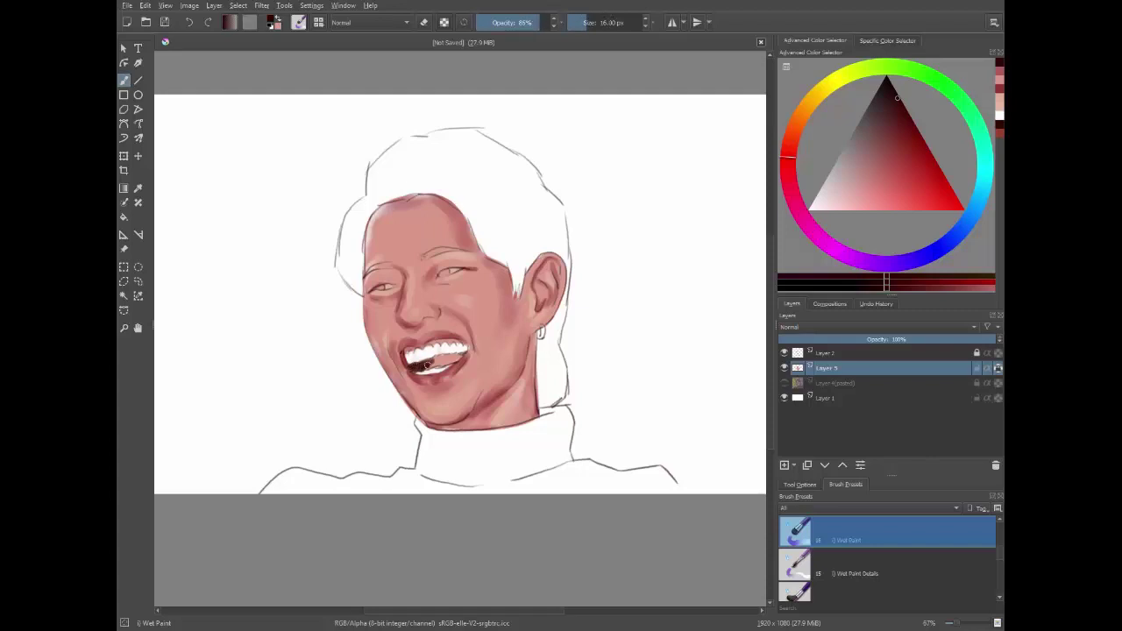
pyautogui.moveTo(428, 366)
pyautogui.mouseDown()
pyautogui.moveTo(459, 358)
pyautogui.moveTo(449, 361)
pyautogui.mouseUp()
# - With a smaller brush, darken the right iris, left upper lid, under the nose and gaps between teeth
pyautogui.press('[')
pyautogui.moveTo(447, 272); pyautogui.dragTo(442, 271)
pyautogui.moveTo(366, 274); pyautogui.dragTo(475, 247)
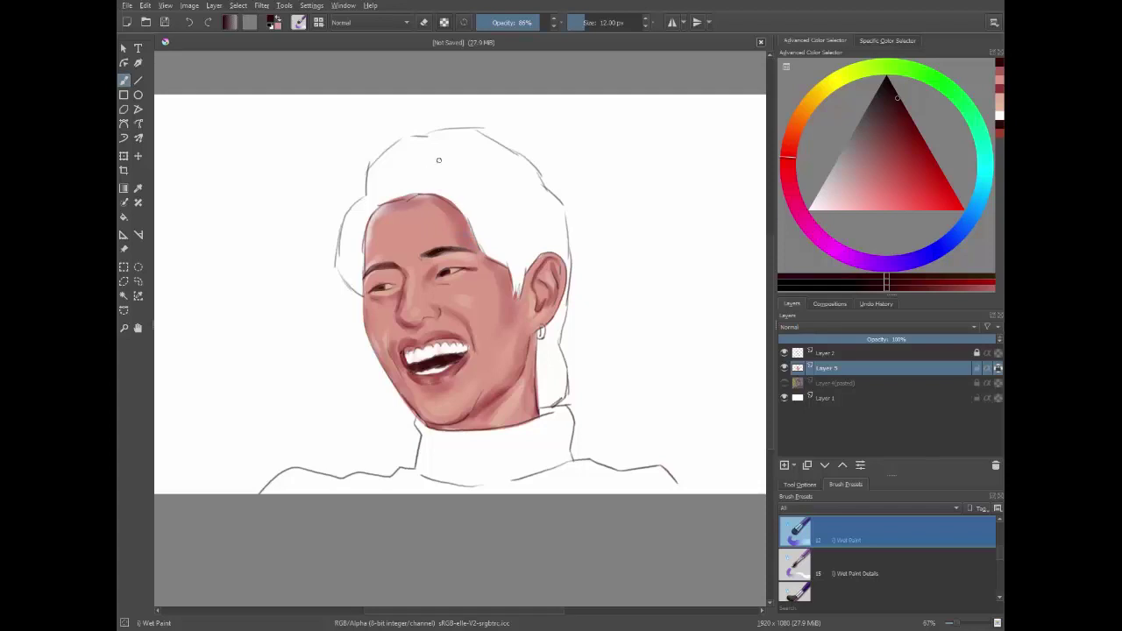
pyautogui.press('[')
pyautogui.moveTo(424, 317); pyautogui.dragTo(433, 320)
pyautogui.moveTo(439, 359); pyautogui.dragTo(452, 362)
# - Enlarge the brush and sample the light skin colour from the face
pyautogui.moveTo(478, 334); pyautogui.dragTo(551, 337)
pyautogui.press('p')
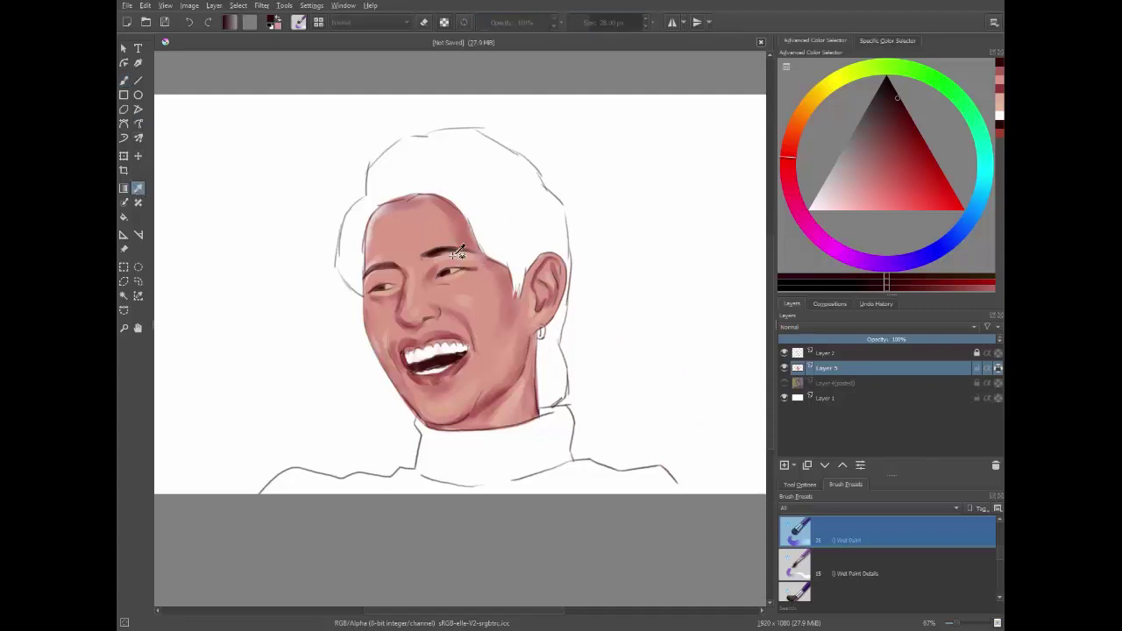
pyautogui.click(456, 253)
# - Shift the sampled colour lighter and toward yellow-orange, then add a light highlight on the nose
pyautogui.moveTo(809, 103)
pyautogui.mouseDown()
pyautogui.moveTo(802, 120)
pyautogui.moveTo(811, 98)
pyautogui.mouseUp()
pyautogui.click(846, 195)
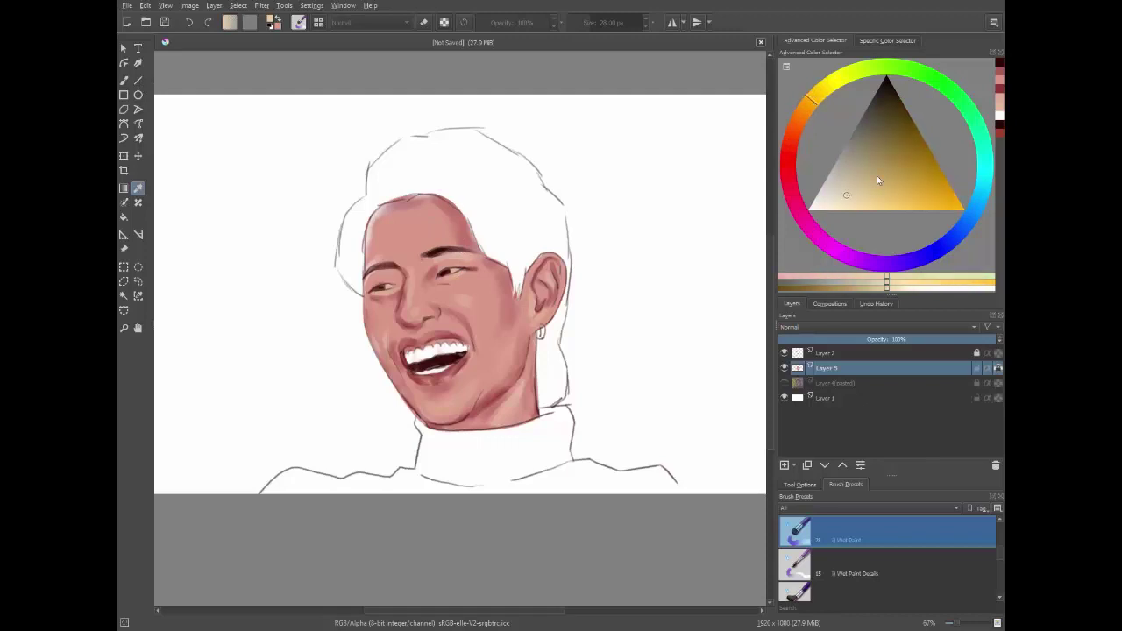
pyautogui.click(860, 207)
pyautogui.click(123, 80)
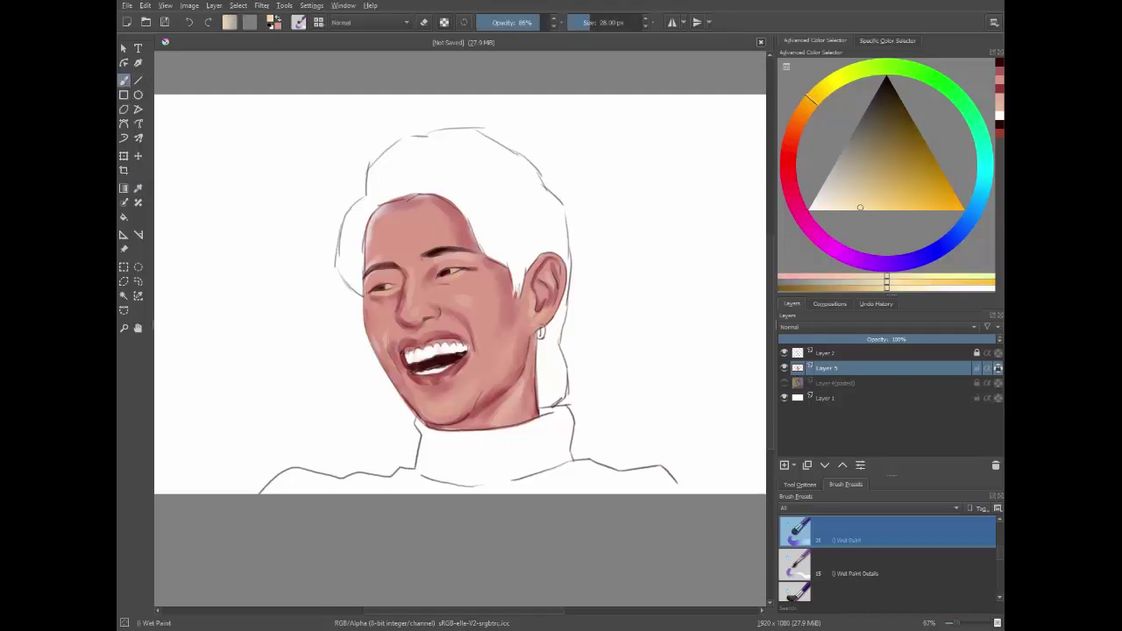
pyautogui.press('[')
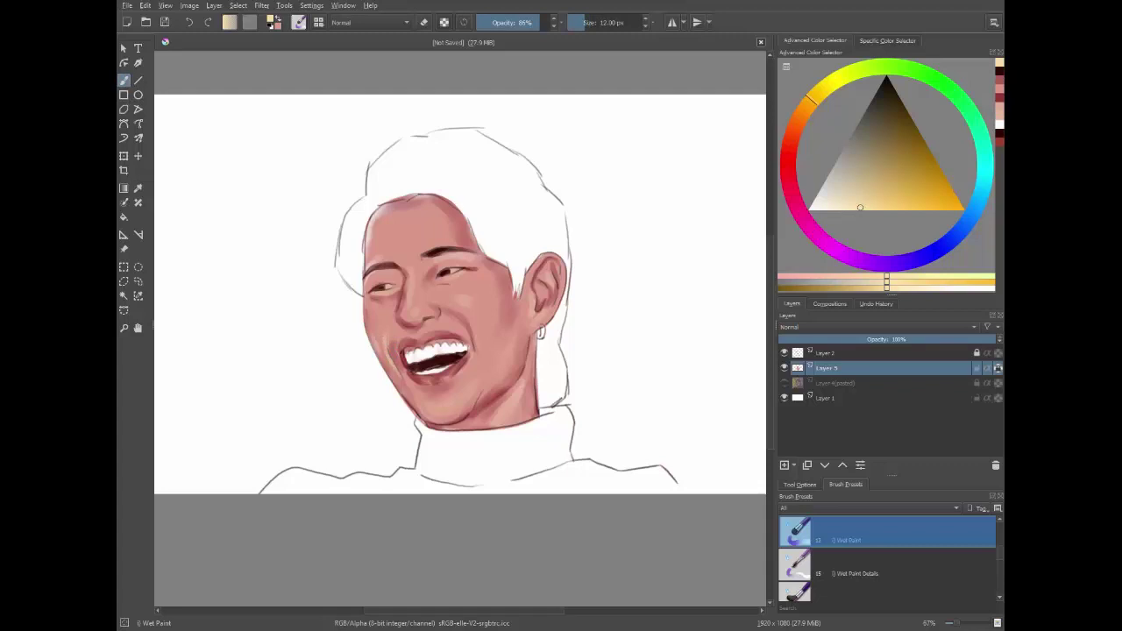
pyautogui.moveTo(405, 291); pyautogui.dragTo(407, 305)
# - Sample a deeper rose-red skin tone from the lower face and return to the brush
pyautogui.moveTo(812, 105); pyautogui.dragTo(825, 92)
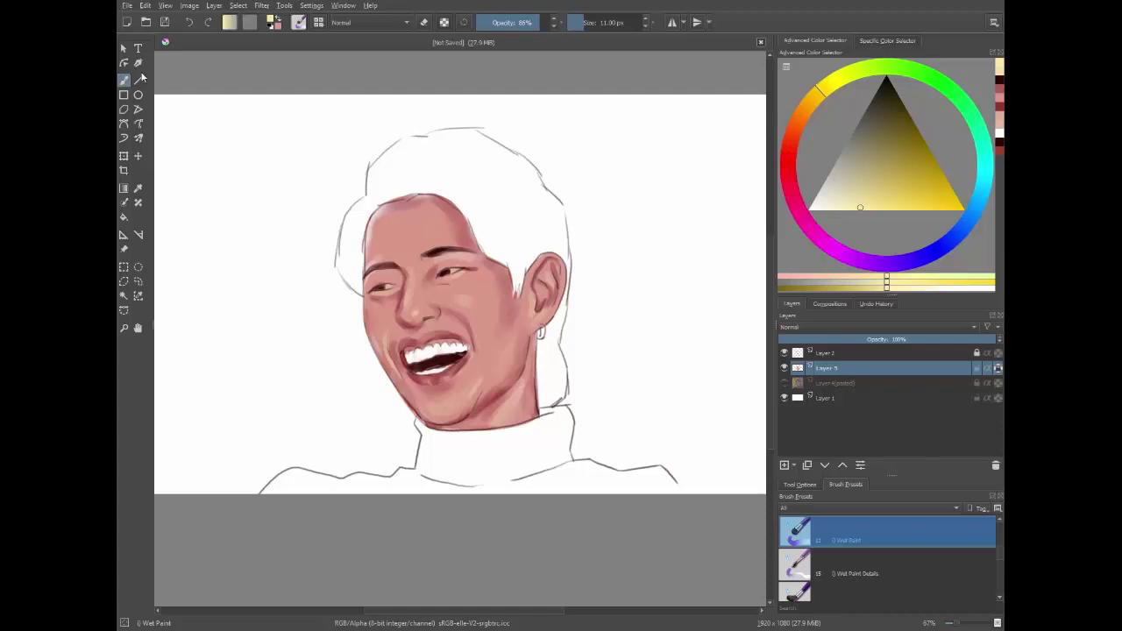
pyautogui.click(138, 187)
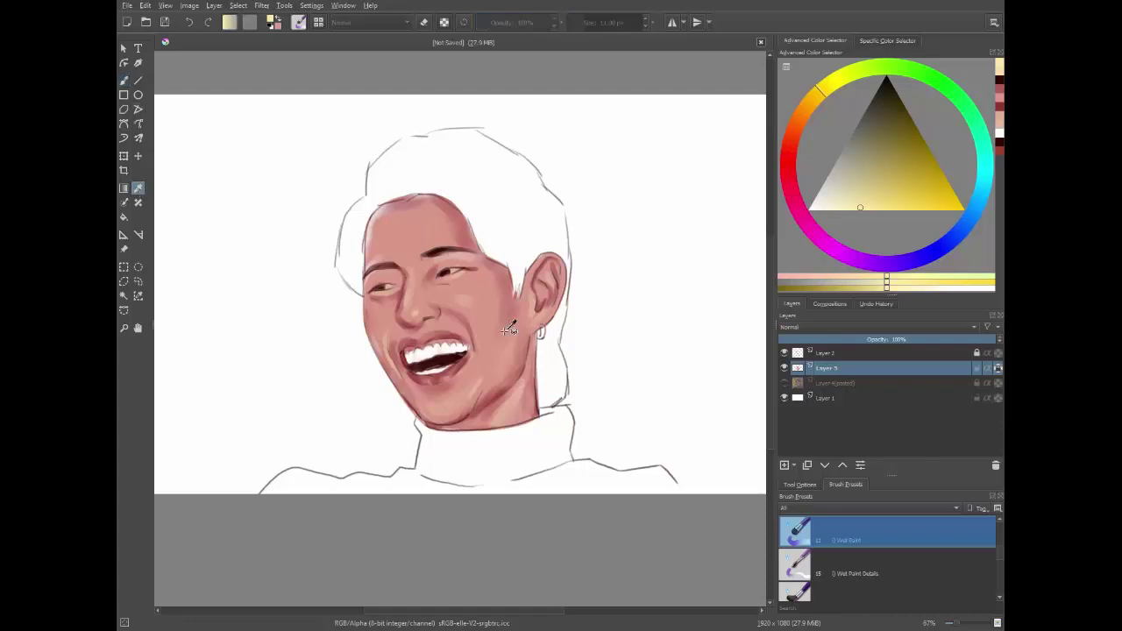
pyautogui.click(503, 389)
pyautogui.press('b')
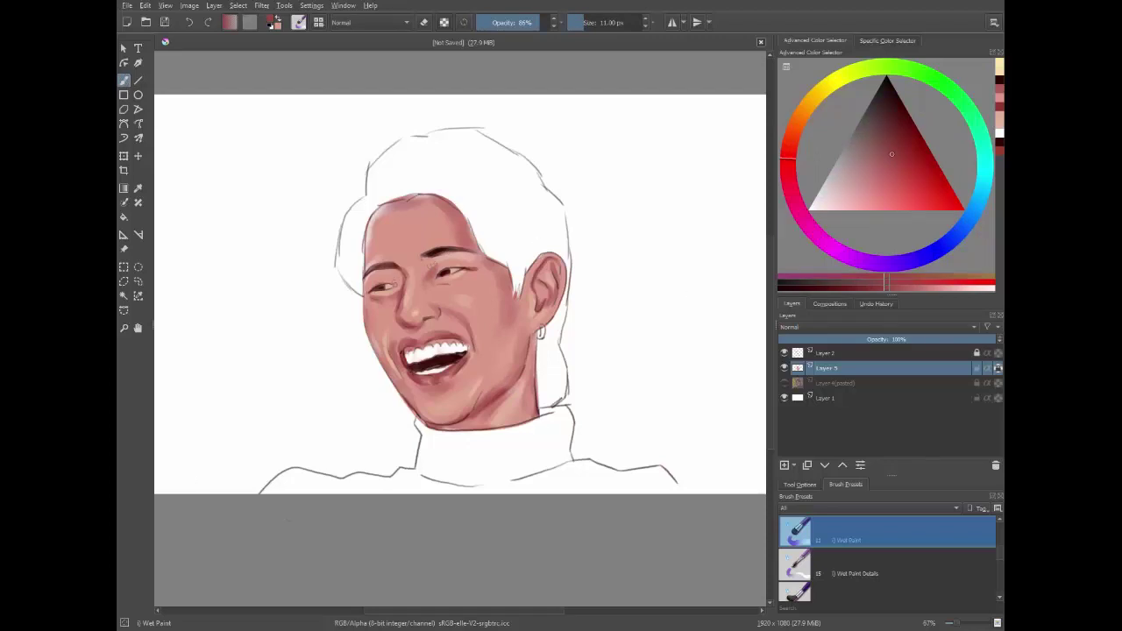
# - Dot a small dark mole on the cheek and darken above and below the right eye
pyautogui.rightClick(388, 281)
pyautogui.click(432, 297)
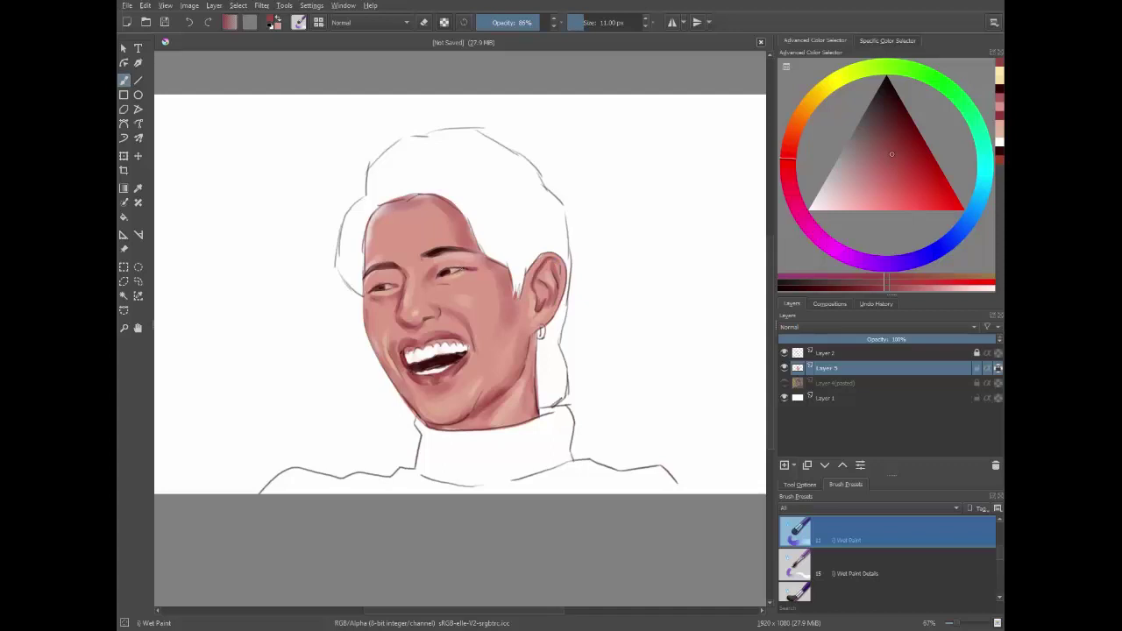
pyautogui.moveTo(457, 268); pyautogui.dragTo(466, 265)
pyautogui.moveTo(442, 283); pyautogui.dragTo(460, 284)
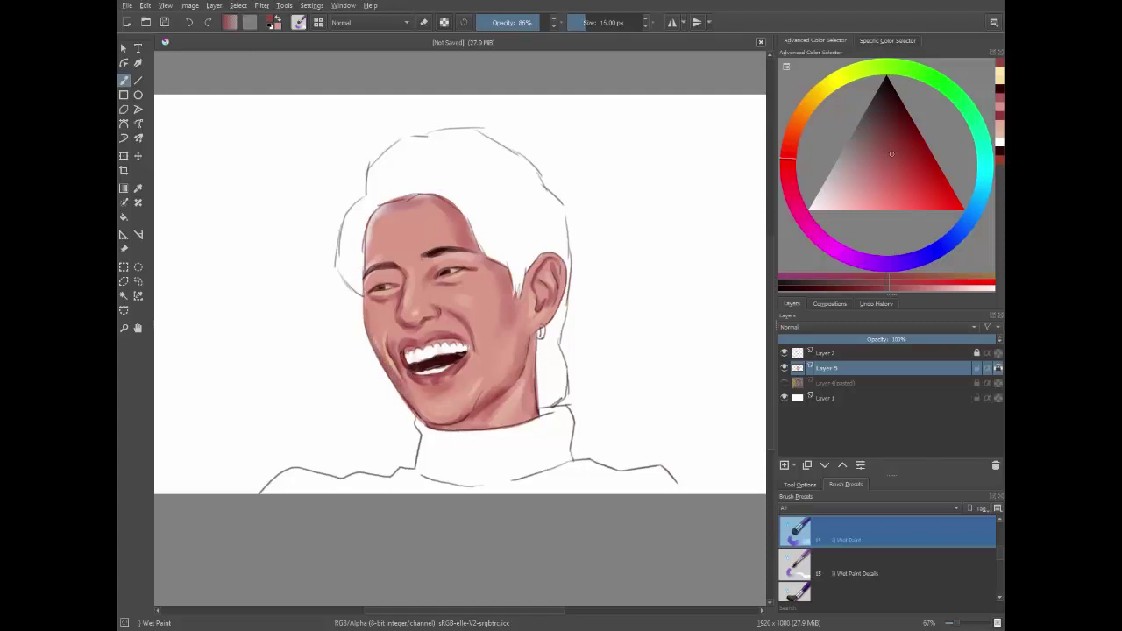
# - Set the brush to 16 px and choose a light skin pink as the painting colour
pyautogui.press(']')
pyautogui.press(']')
pyautogui.press(']')
pyautogui.keyDown('ctrl'); pyautogui.click(431, 285); pyautogui.keyUp('ctrl')
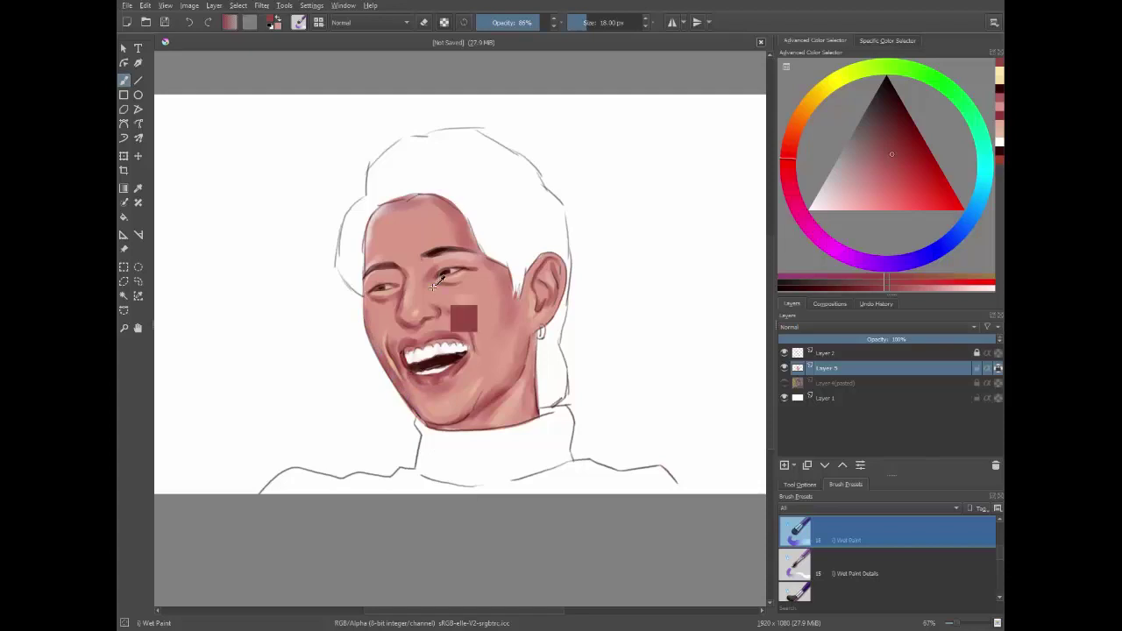
pyautogui.press('[')
pyautogui.press('[')
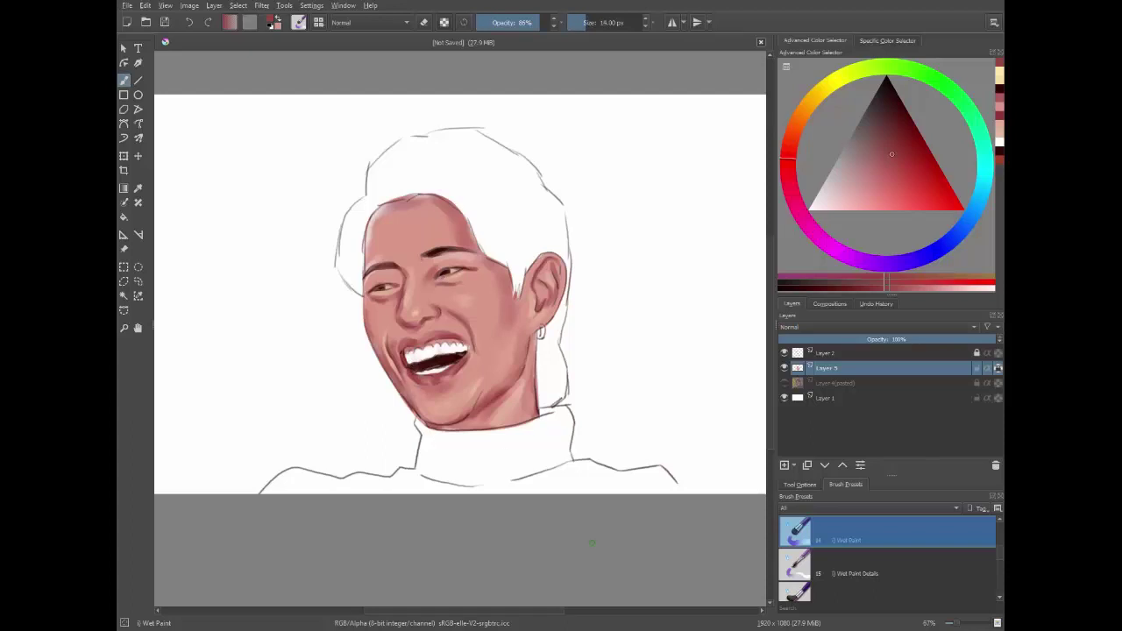
pyautogui.press(']')
pyautogui.keyDown('ctrl'); pyautogui.click(373, 229); pyautogui.keyUp('ctrl')
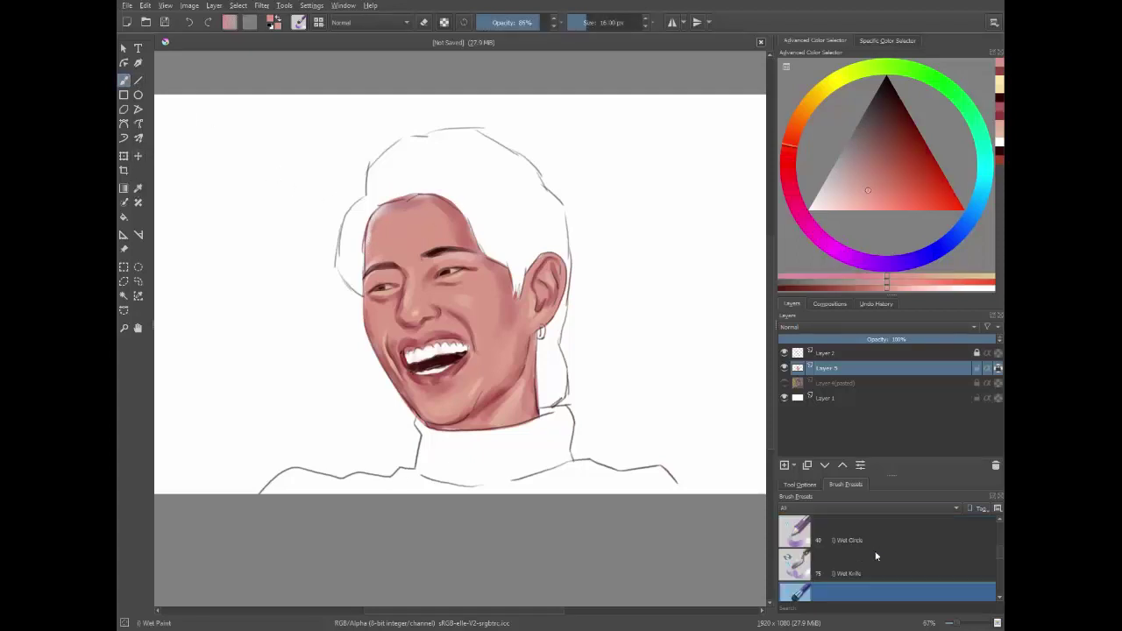
pyautogui.scroll(-3, 875, 555)
pyautogui.click(859, 532)
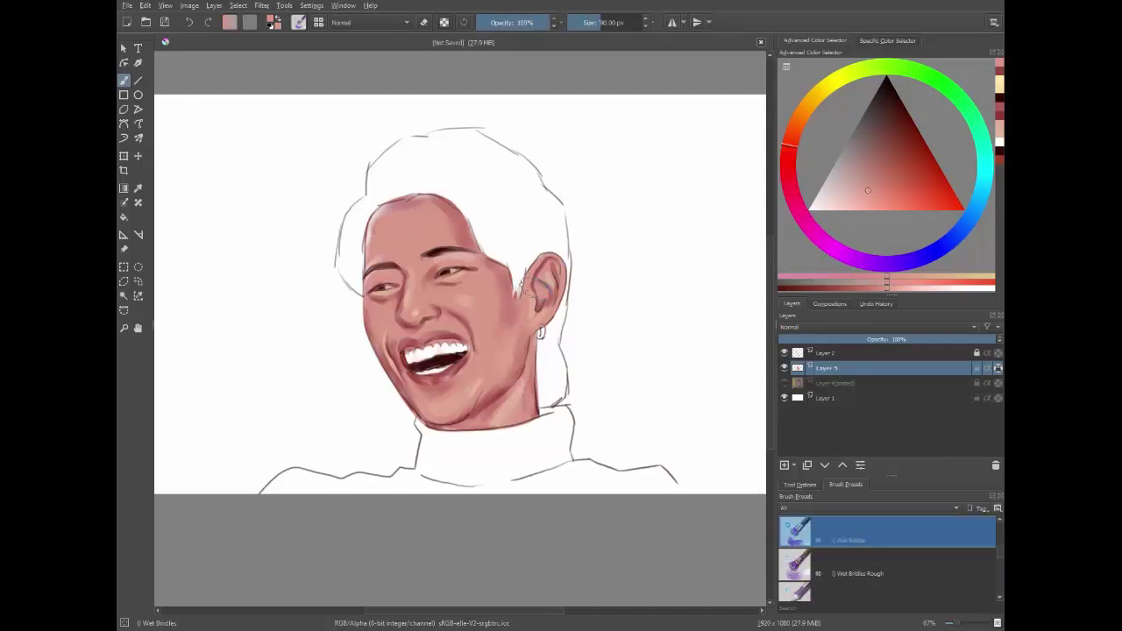
pyautogui.scroll(3, 836, 580)
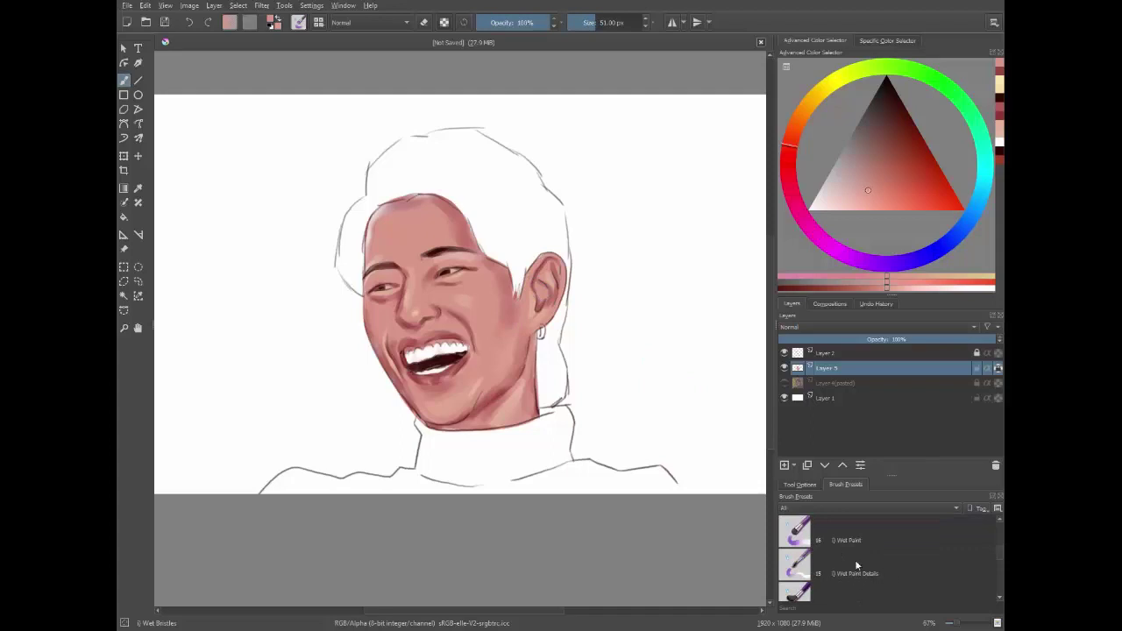
pyautogui.click(855, 566)
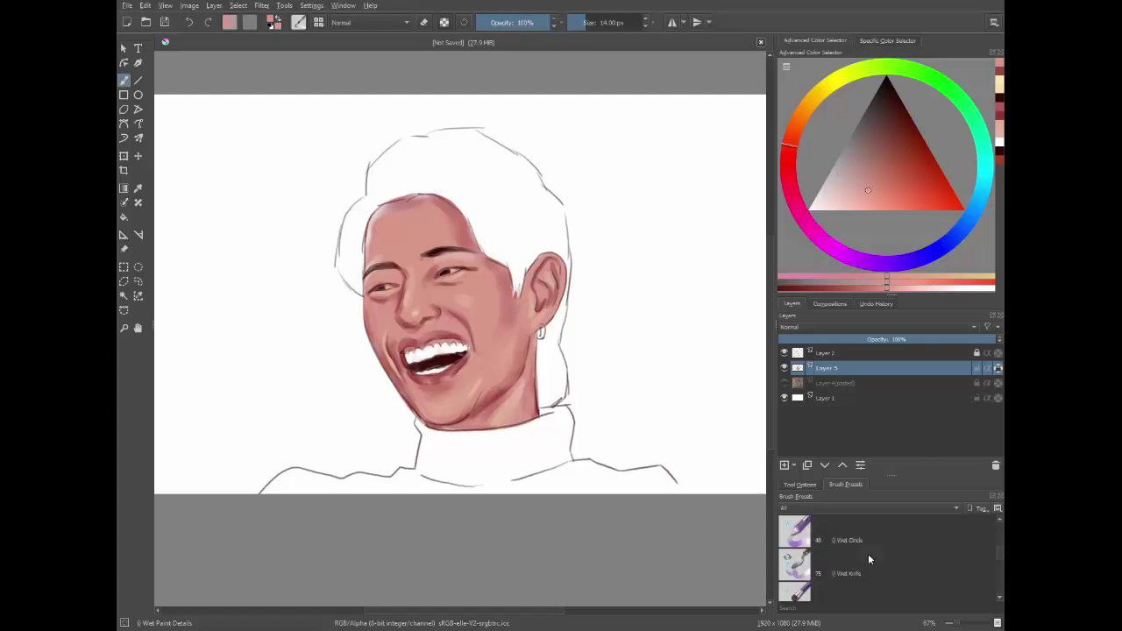
pyautogui.click(856, 544)
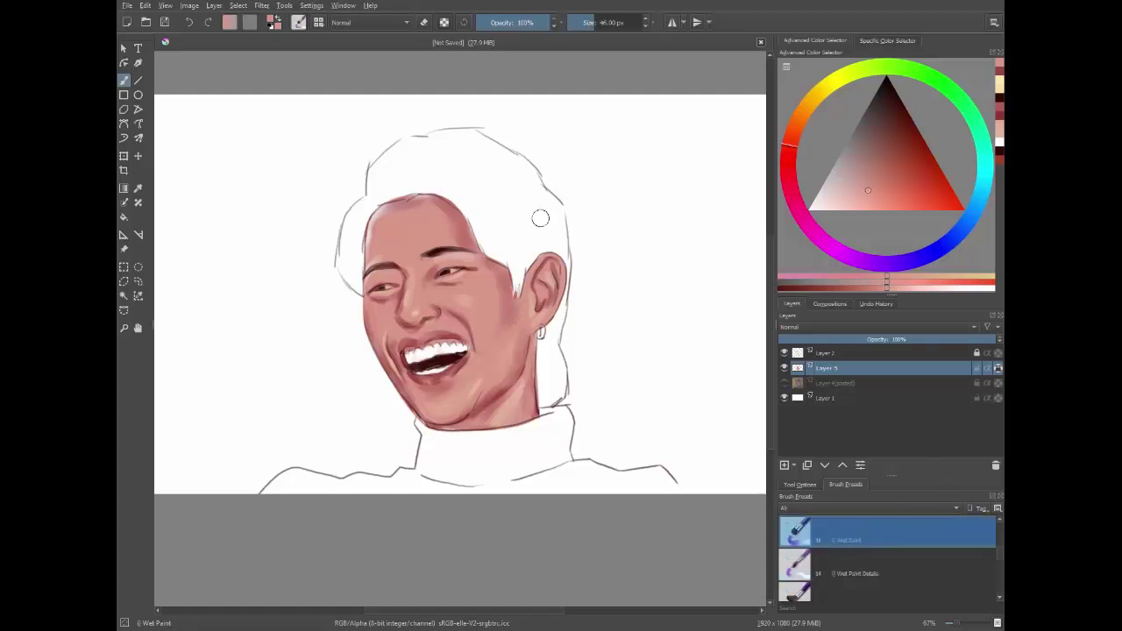
# - Sample nearby skin tones and paint soft blending strokes over the left cheek, resizing the brush to 18 px
pyautogui.press('p')
pyautogui.click(506, 334)
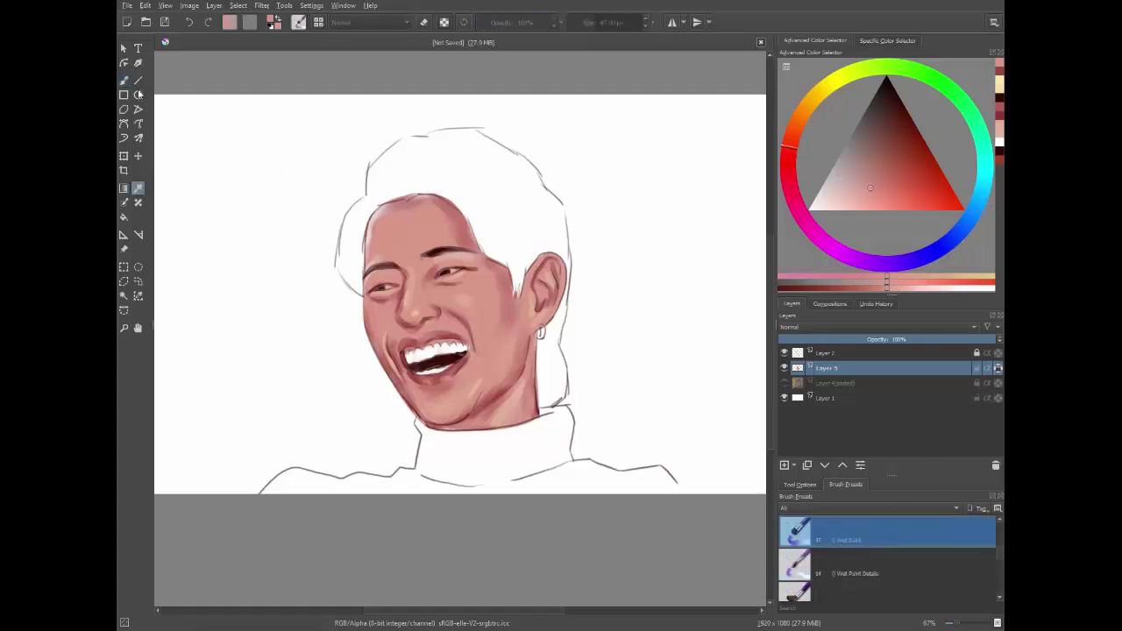
pyautogui.click(124, 80)
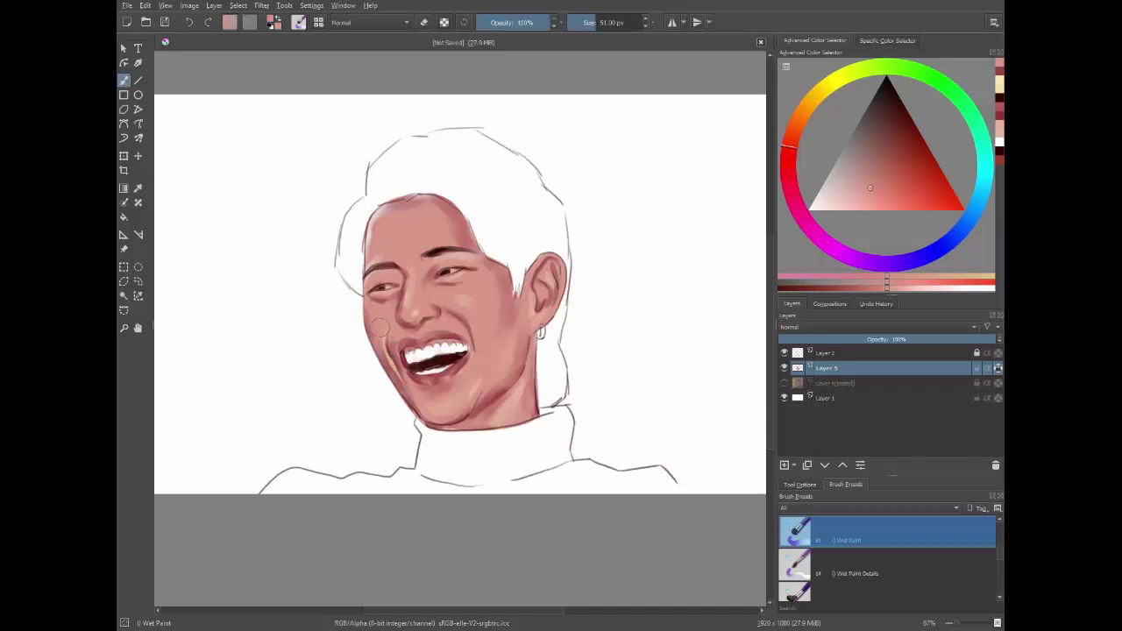
pyautogui.moveTo(382, 347); pyautogui.dragTo(373, 326)
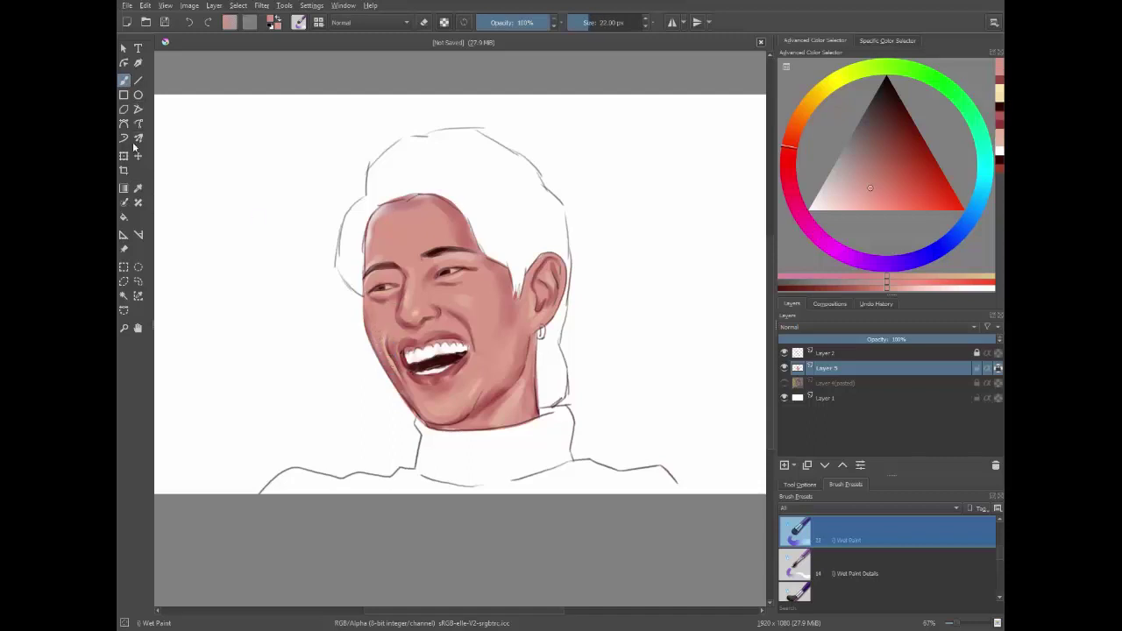
pyautogui.press('p')
pyautogui.click(383, 313)
pyautogui.click(124, 80)
pyautogui.press('[')
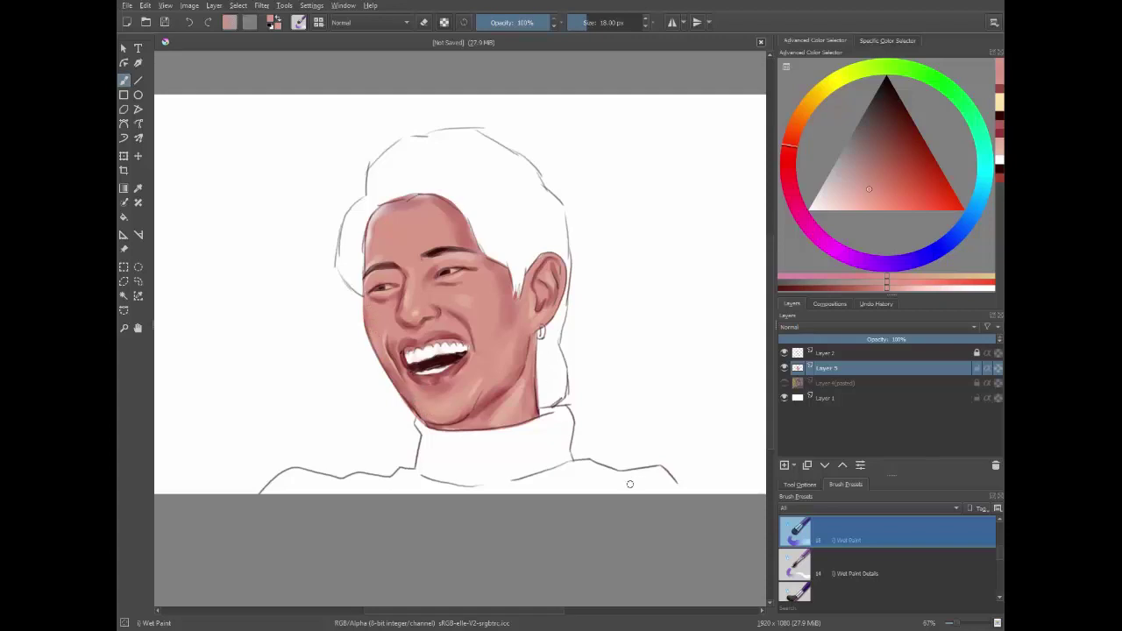
pyautogui.press(']')
pyautogui.press('[')
# - Sample the dark red from the mouth, set a 10 px brush, and darken it to near-black
pyautogui.click(138, 188)
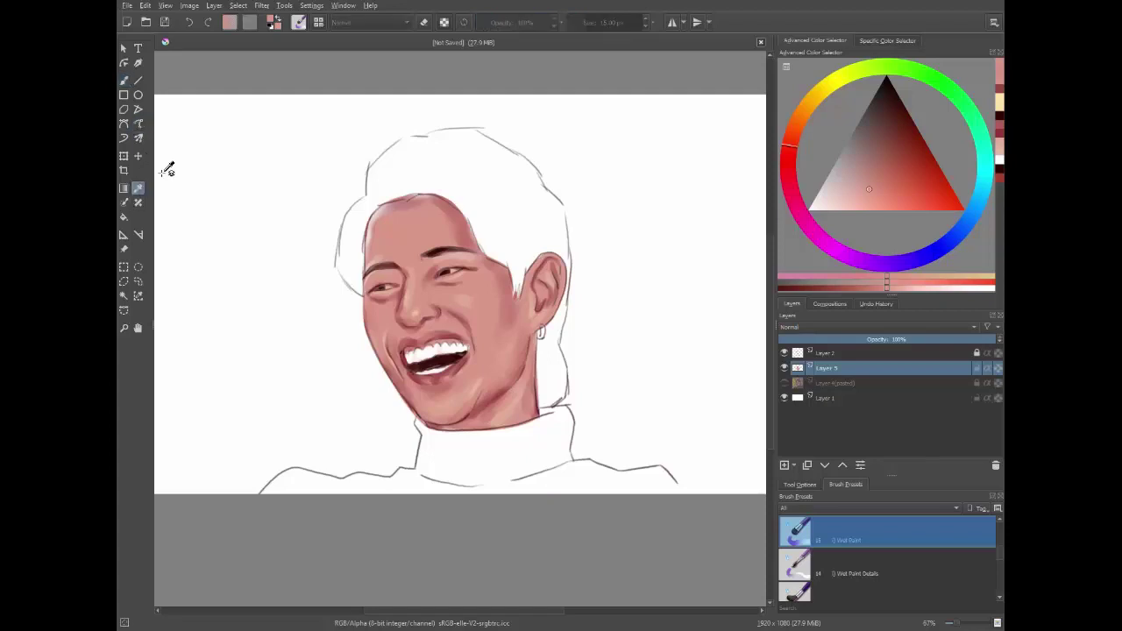
pyautogui.click(466, 363)
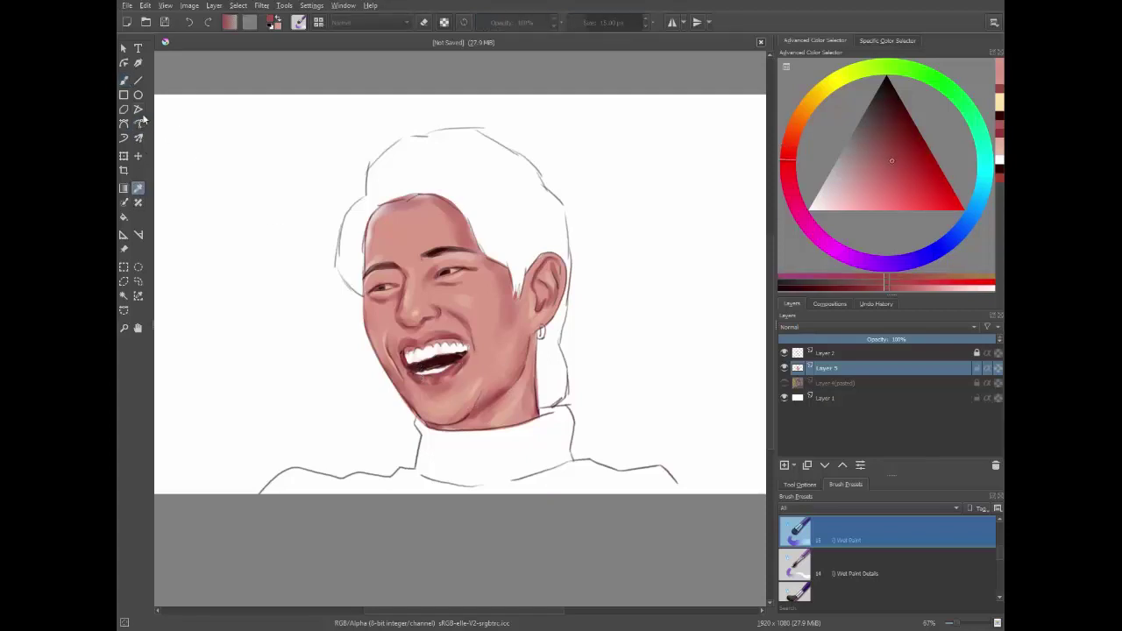
pyautogui.click(126, 79)
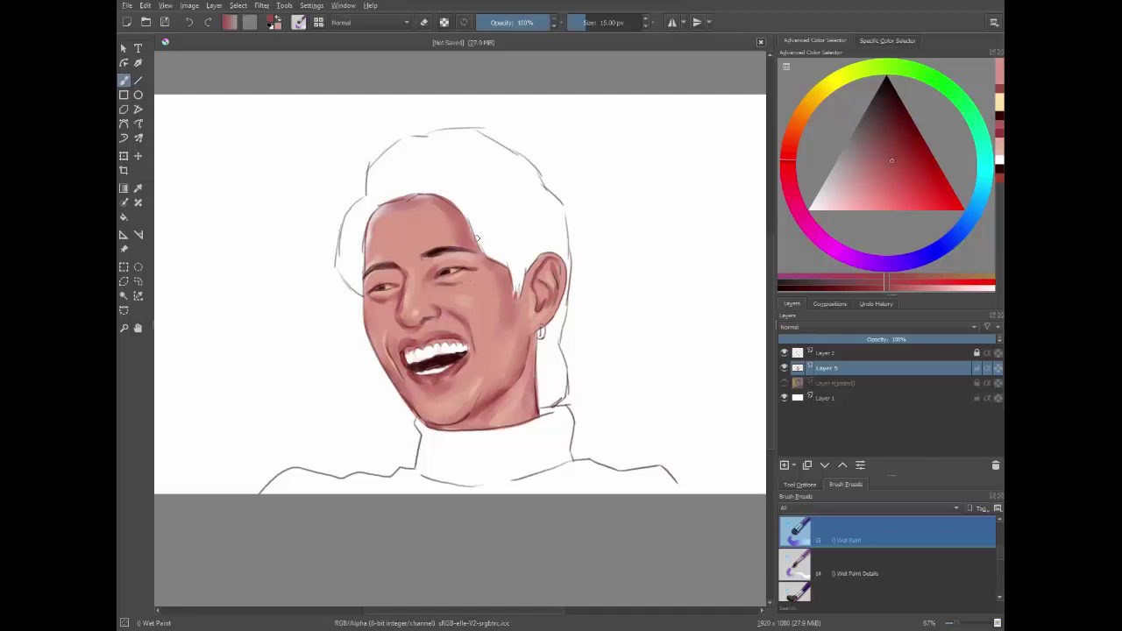
pyautogui.press('[')
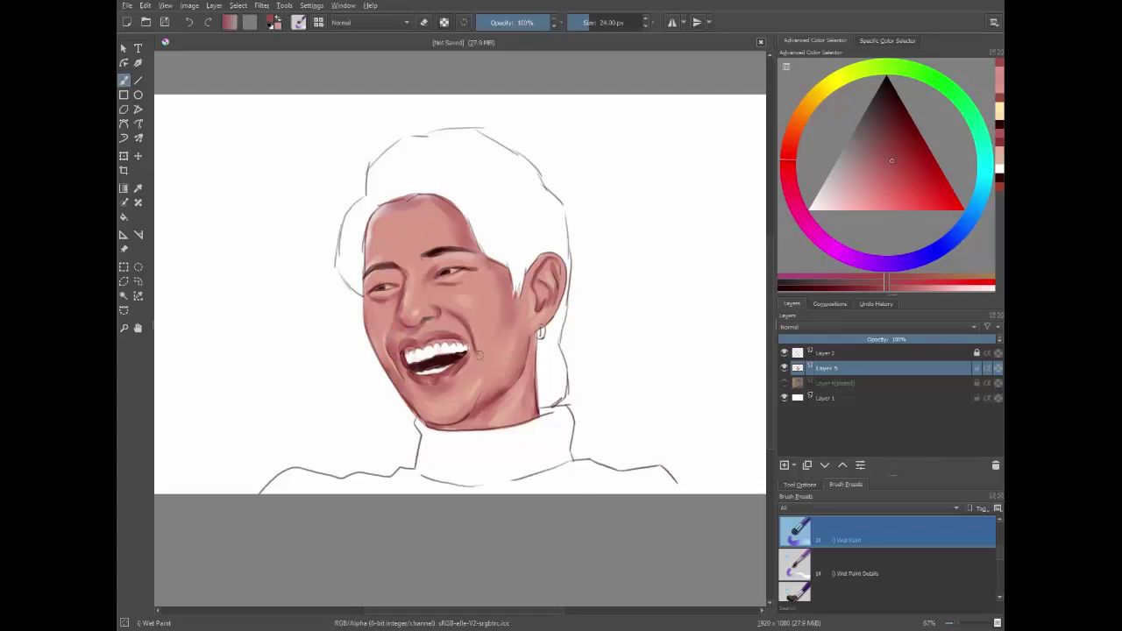
pyautogui.moveTo(906, 161); pyautogui.dragTo(896, 89)
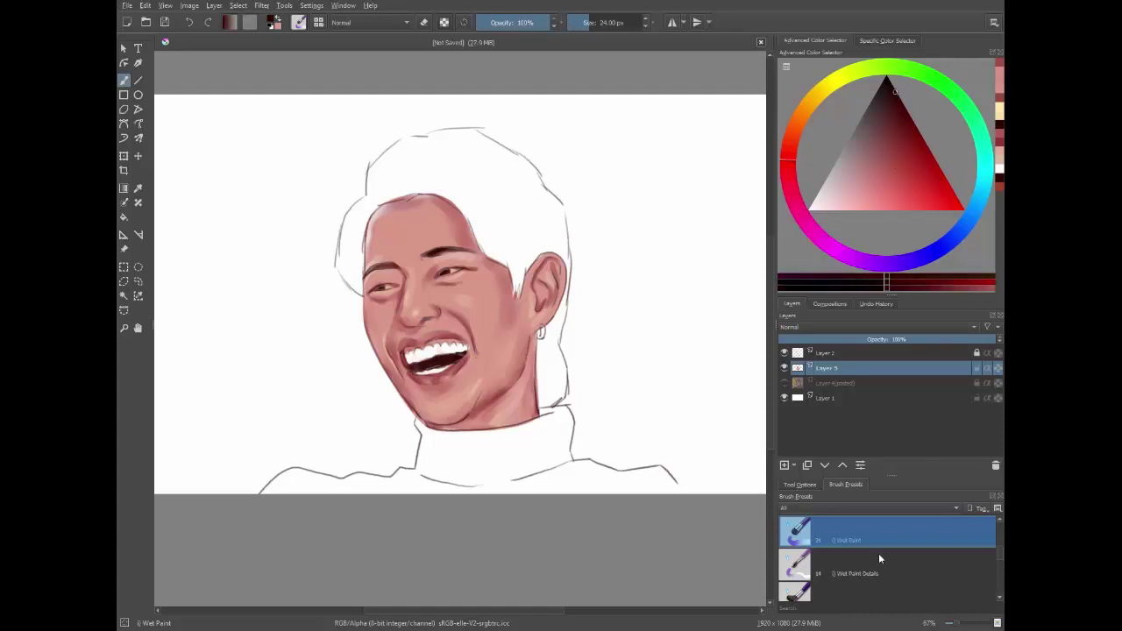
# - Choose the Dry Bristles preset and paint a first dark hair stroke on top of the head
pyautogui.scroll(-1, 879, 559)
pyautogui.scroll(-1, 877, 561)
pyautogui.scroll(-2, 871, 578)
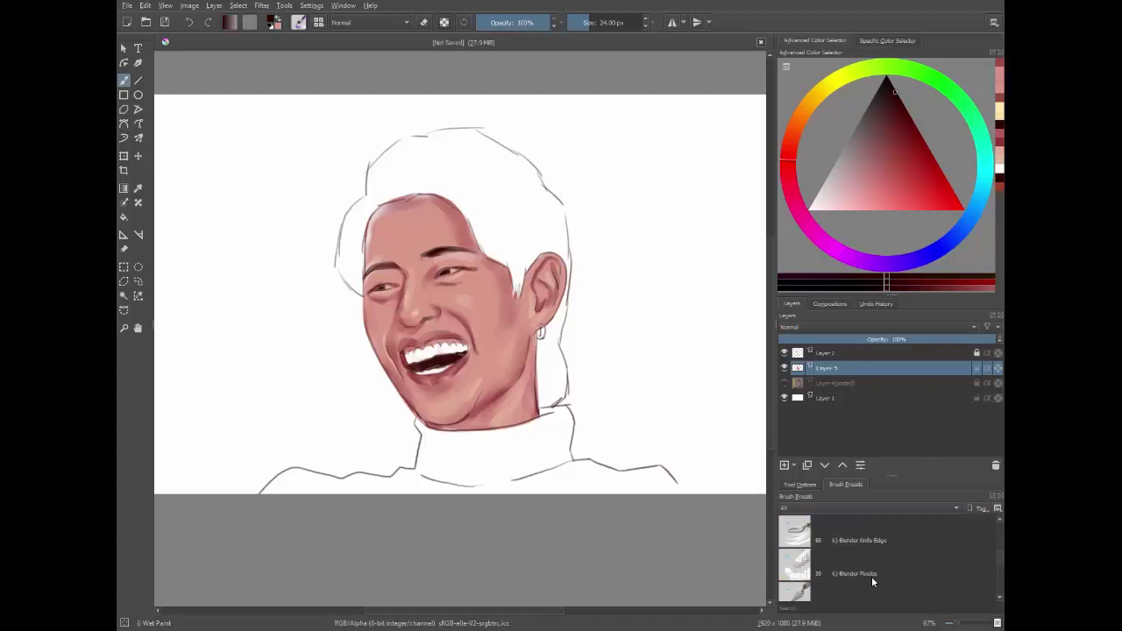
pyautogui.scroll(-1, 872, 576)
pyautogui.scroll(-1, 871, 576)
pyautogui.scroll(-1, 872, 576)
pyautogui.scroll(-1, 834, 547)
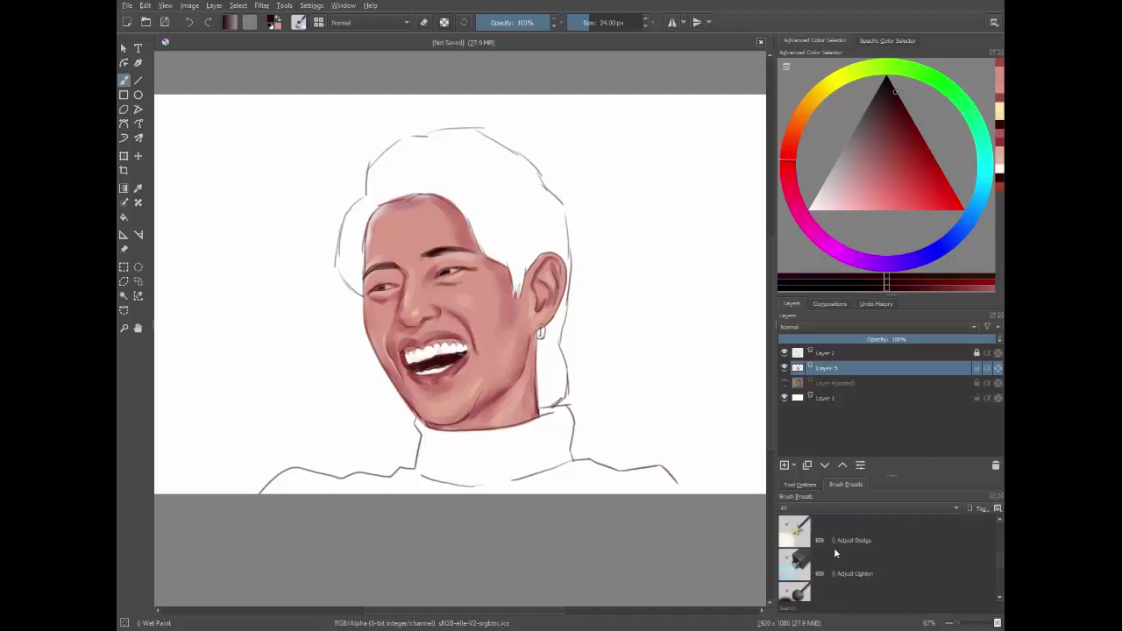
pyautogui.scroll(2, 834, 547)
pyautogui.scroll(2, 836, 548)
pyautogui.scroll(1, 836, 548)
pyautogui.scroll(2, 835, 548)
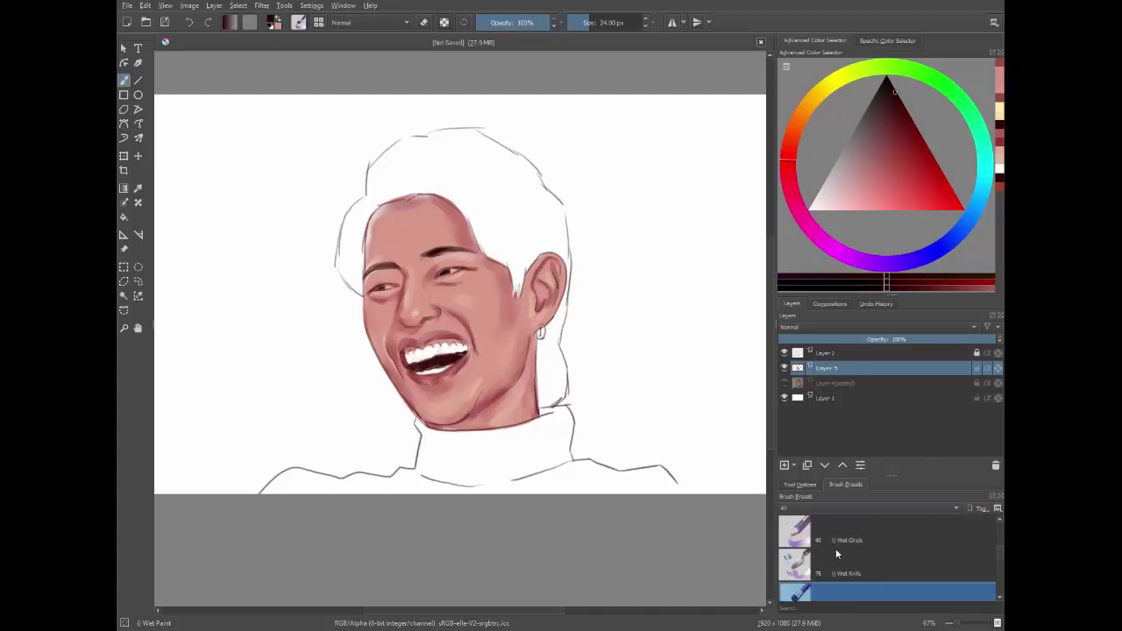
pyautogui.scroll(1, 836, 548)
pyautogui.scroll(-1, 836, 548)
pyautogui.scroll(1, 836, 548)
pyautogui.scroll(1, 842, 542)
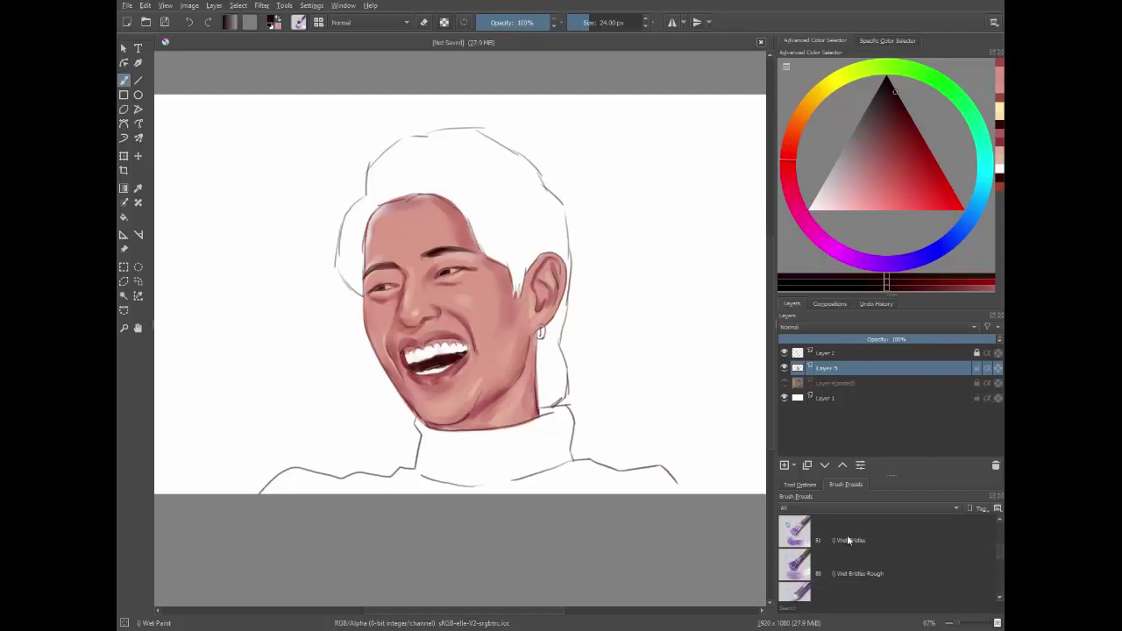
pyautogui.scroll(1, 847, 539)
pyautogui.scroll(1, 853, 542)
pyautogui.scroll(-1, 852, 544)
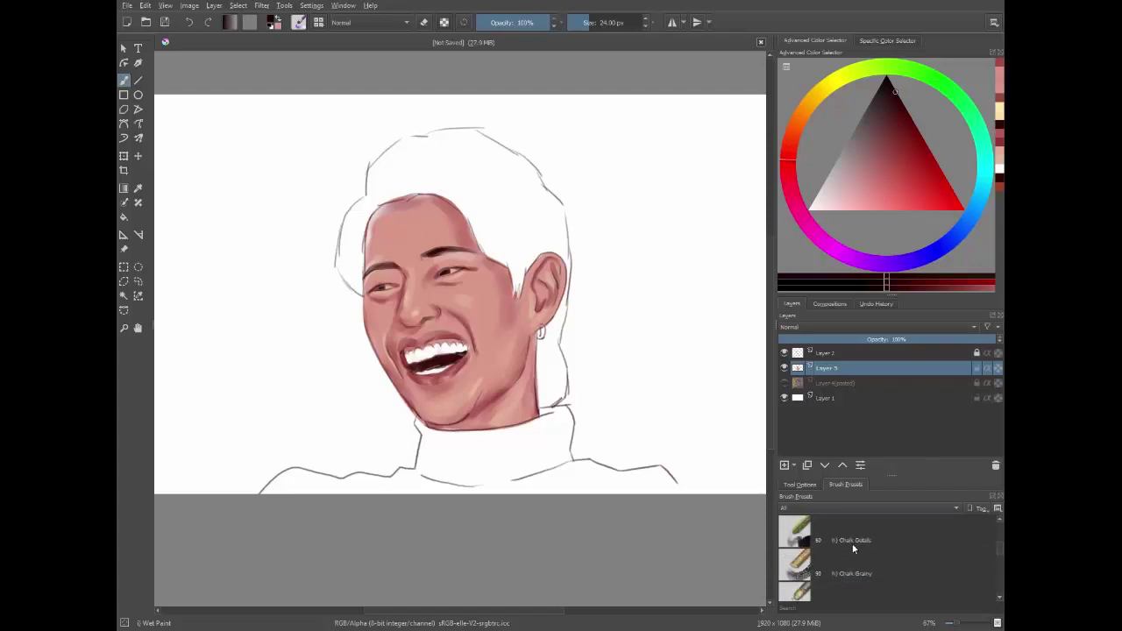
pyautogui.scroll(-1, 852, 544)
pyautogui.click(860, 541)
pyautogui.moveTo(526, 241); pyautogui.dragTo(478, 180)
# - Switch to the Dry Roller preset and paint more dark hair across the top of the head
pyautogui.scroll(2, 901, 571)
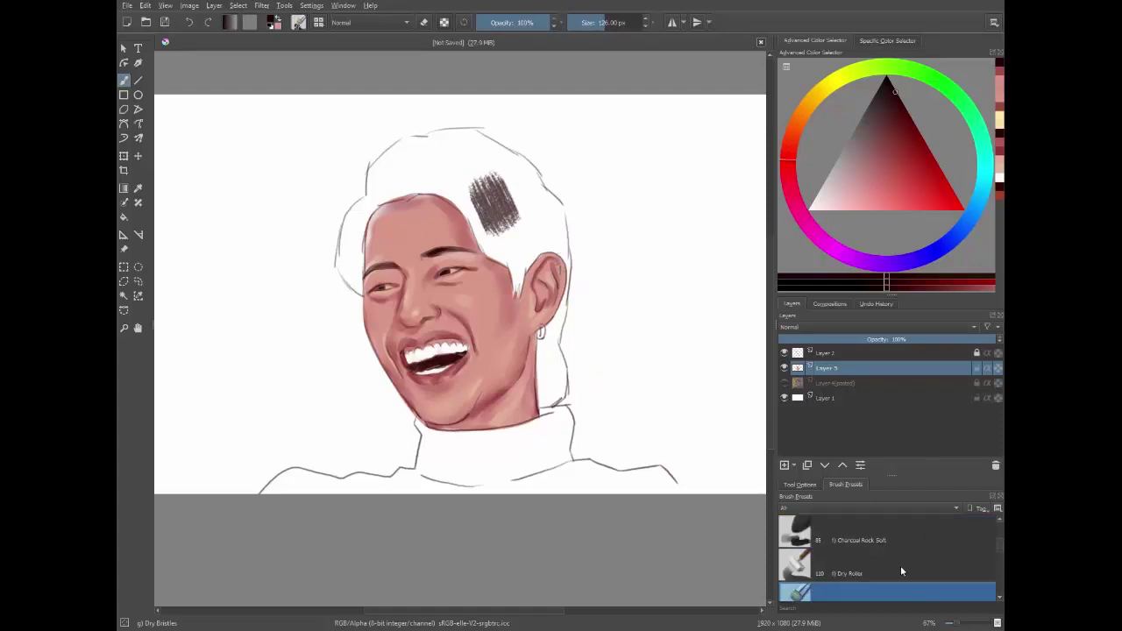
pyautogui.scroll(-1, 901, 571)
pyautogui.scroll(1, 900, 571)
pyautogui.click(857, 569)
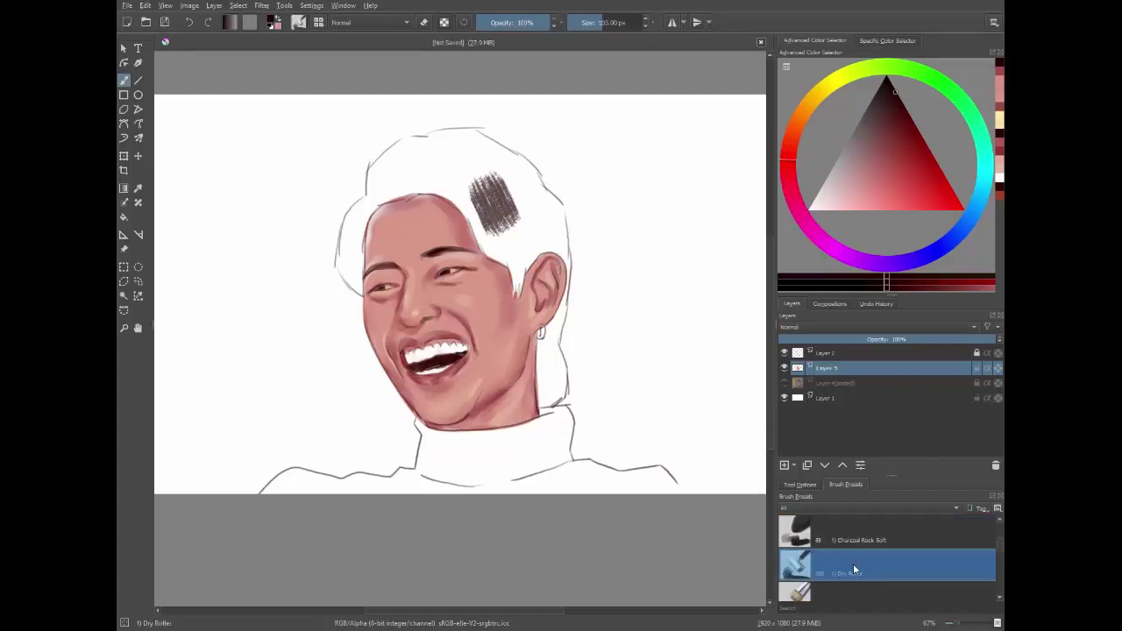
pyautogui.moveTo(526, 245)
pyautogui.mouseDown()
pyautogui.moveTo(469, 200)
pyautogui.moveTo(485, 233)
pyautogui.moveTo(422, 170)
pyautogui.moveTo(487, 193)
pyautogui.mouseUp()
# - With the Dry Bristles brush at 38 px, paint dark strokes across the top-left and down the left side of the hair
pyautogui.scroll(-1, 817, 562)
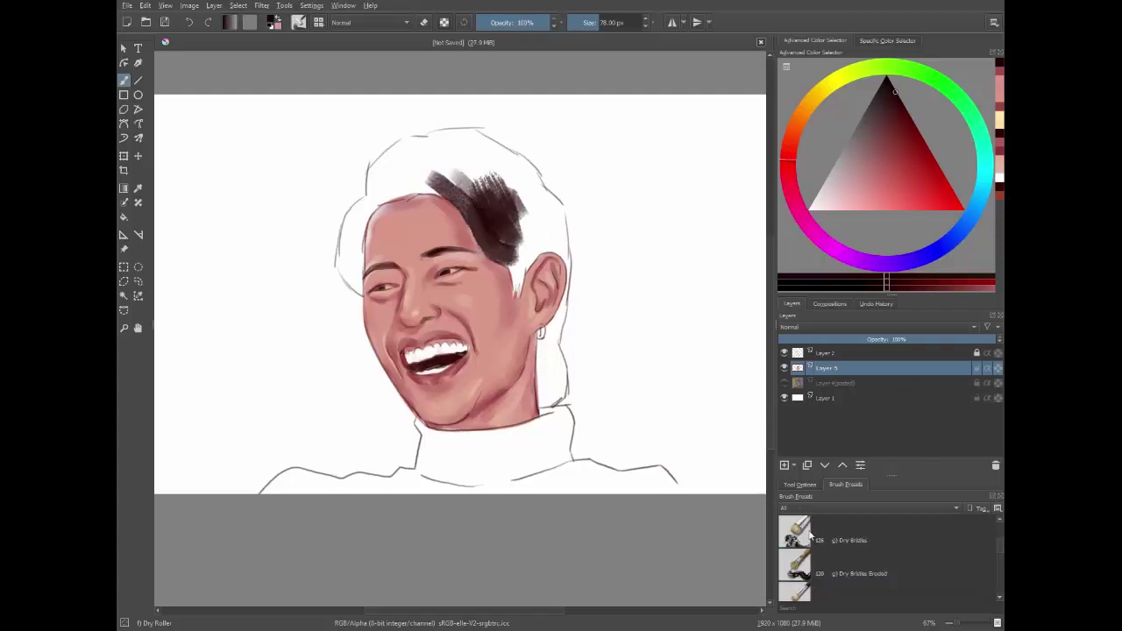
pyautogui.click(812, 535)
pyautogui.moveTo(533, 263)
pyautogui.mouseDown()
pyautogui.moveTo(496, 210)
pyautogui.moveTo(526, 219)
pyautogui.moveTo(509, 263)
pyautogui.moveTo(526, 206)
pyautogui.mouseUp()
pyautogui.press('[')
pyautogui.moveTo(456, 176)
pyautogui.mouseDown()
pyautogui.moveTo(367, 207)
pyautogui.moveTo(372, 188)
pyautogui.moveTo(349, 256)
pyautogui.mouseUp()
pyautogui.moveTo(390, 191)
pyautogui.mouseDown()
pyautogui.moveTo(352, 250)
pyautogui.moveTo(347, 285)
pyautogui.mouseUp()
pyautogui.moveTo(356, 216); pyautogui.dragTo(340, 270)
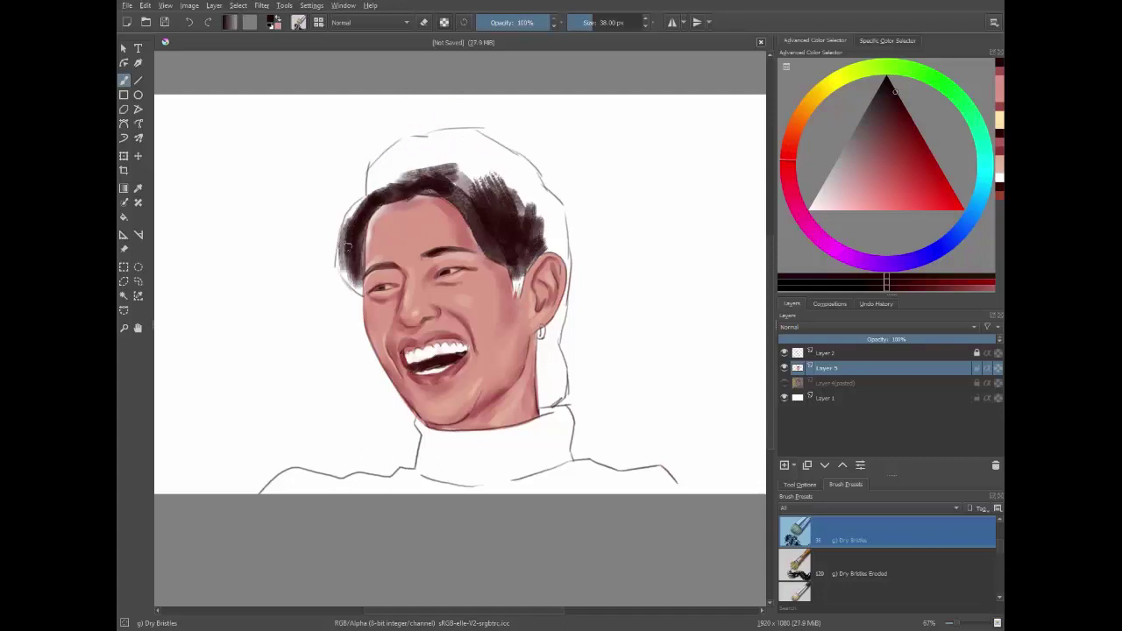
pyautogui.moveTo(372, 193); pyautogui.dragTo(336, 272)
# - At 35 then 24 px, fill in dark hair along the left edge and left hairline
pyautogui.press('[')
pyautogui.moveTo(349, 233); pyautogui.dragTo(354, 296)
pyautogui.press('[')
pyautogui.press('[')
pyautogui.press('[')
pyautogui.moveTo(363, 254); pyautogui.dragTo(353, 289)
pyautogui.moveTo(363, 230); pyautogui.dragTo(355, 279)
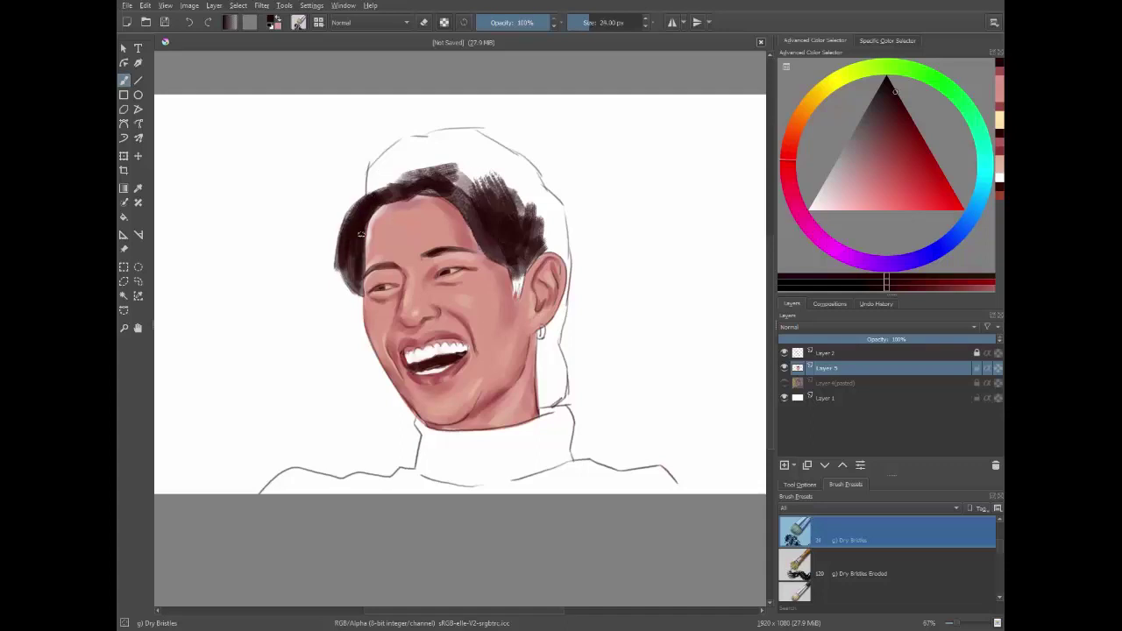
pyautogui.moveTo(364, 230); pyautogui.dragTo(389, 195)
# - At 28 px, darken the hair edge by the ear and the top-left of the hair
pyautogui.press(']')
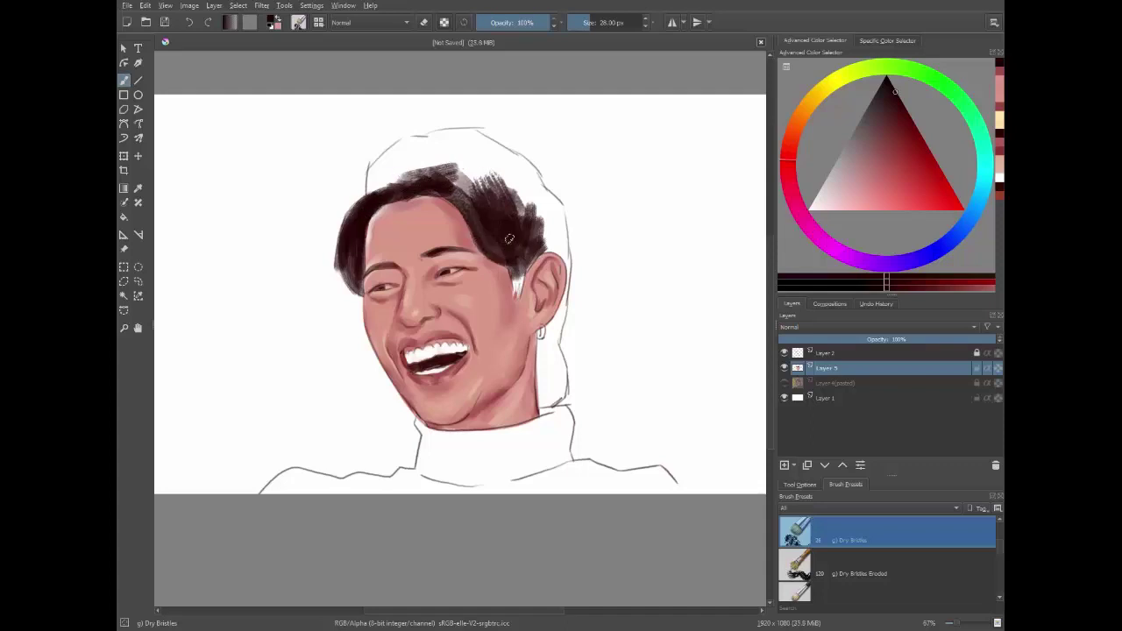
pyautogui.moveTo(514, 291)
pyautogui.mouseDown()
pyautogui.moveTo(523, 254)
pyautogui.moveTo(518, 294)
pyautogui.mouseUp()
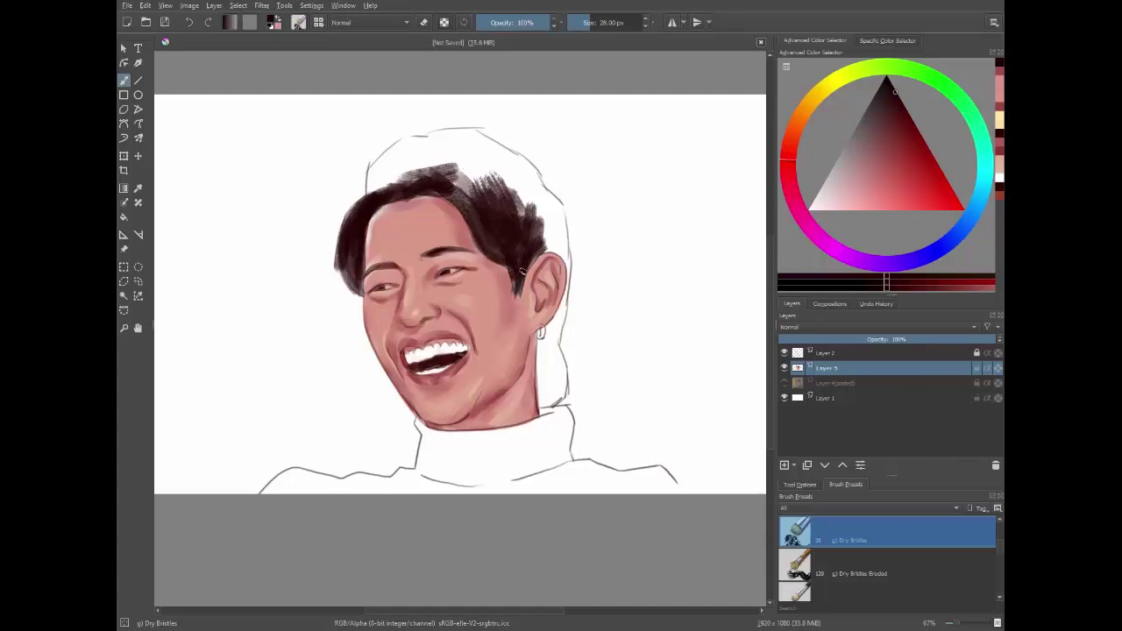
pyautogui.moveTo(543, 241)
pyautogui.mouseDown()
pyautogui.moveTo(514, 274)
pyautogui.moveTo(518, 288)
pyautogui.mouseUp()
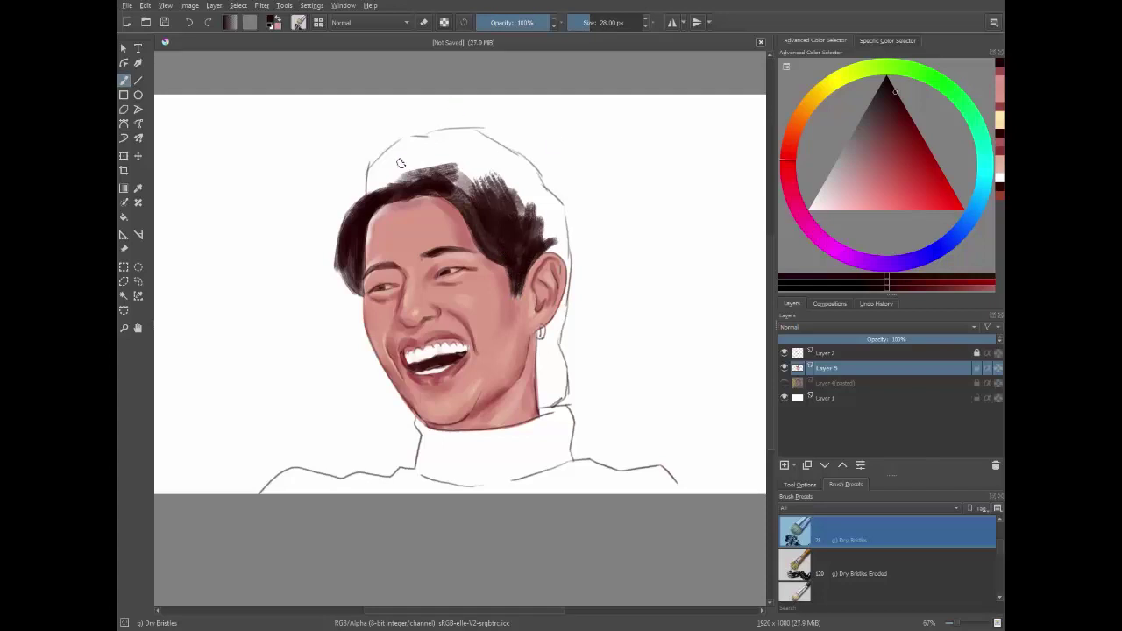
pyautogui.moveTo(377, 195)
pyautogui.mouseDown()
pyautogui.moveTo(410, 156)
pyautogui.moveTo(370, 182)
pyautogui.moveTo(412, 140)
pyautogui.moveTo(447, 162)
pyautogui.mouseUp()
# - At 32 px, paint over the white highlights across the top and right of the hair
pyautogui.press(']')
pyautogui.moveTo(368, 175)
pyautogui.mouseDown()
pyautogui.moveTo(408, 149)
pyautogui.moveTo(495, 141)
pyautogui.moveTo(544, 195)
pyautogui.moveTo(561, 238)
pyautogui.mouseUp()
pyautogui.moveTo(531, 186)
pyautogui.mouseDown()
pyautogui.moveTo(552, 242)
pyautogui.moveTo(537, 212)
pyautogui.moveTo(444, 180)
pyautogui.moveTo(477, 181)
pyautogui.mouseUp()
pyautogui.moveTo(386, 191); pyautogui.dragTo(356, 244)
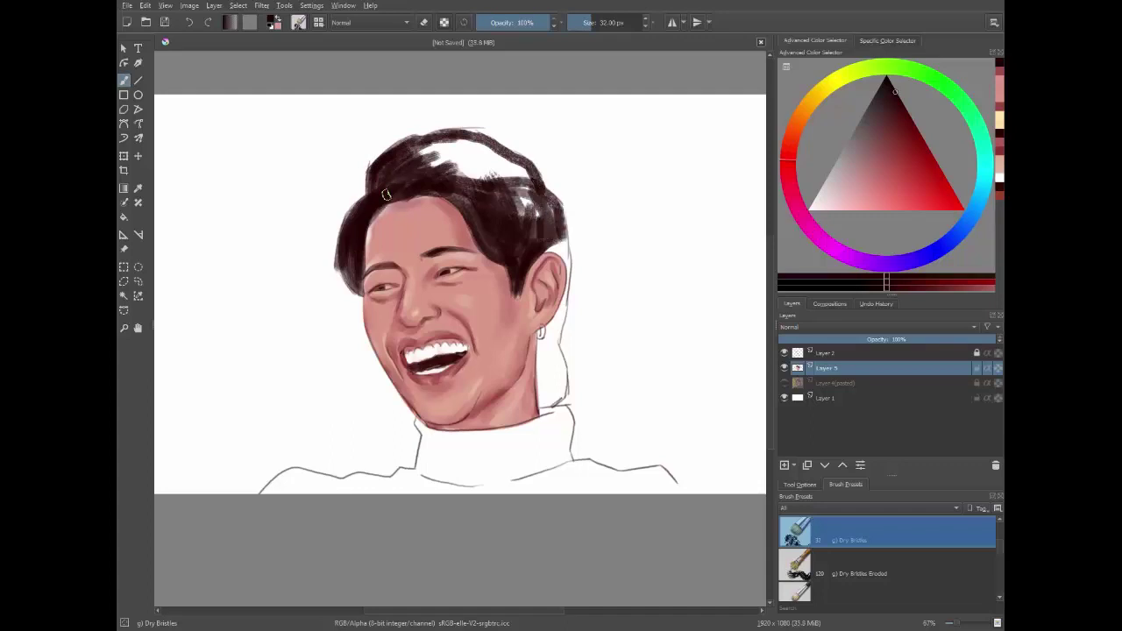
pyautogui.moveTo(417, 171)
pyautogui.mouseDown()
pyautogui.moveTo(484, 158)
pyautogui.moveTo(448, 156)
pyautogui.moveTo(493, 180)
pyautogui.mouseUp()
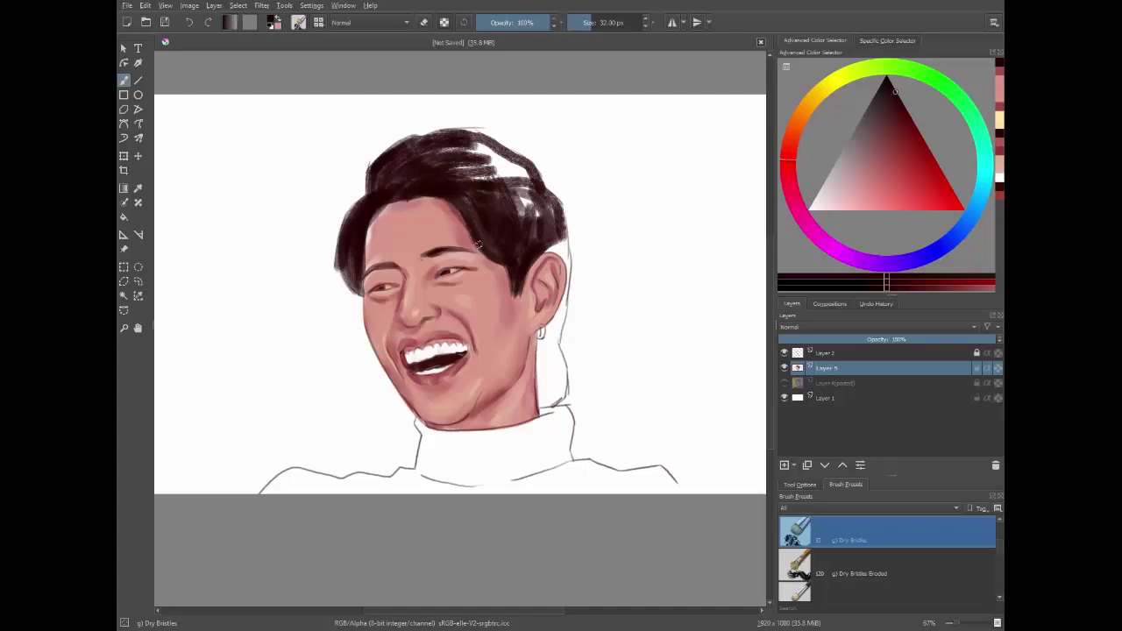
pyautogui.moveTo(530, 188); pyautogui.dragTo(497, 234)
pyautogui.moveTo(458, 192)
pyautogui.mouseDown()
pyautogui.moveTo(429, 151)
pyautogui.moveTo(509, 175)
pyautogui.mouseUp()
pyautogui.moveTo(548, 210)
pyautogui.mouseDown()
pyautogui.moveTo(570, 270)
pyautogui.moveTo(547, 329)
pyautogui.moveTo(565, 249)
pyautogui.moveTo(540, 370)
pyautogui.moveTo(568, 377)
pyautogui.moveTo(546, 405)
pyautogui.moveTo(537, 345)
pyautogui.moveTo(543, 385)
pyautogui.moveTo(554, 348)
pyautogui.moveTo(544, 403)
pyautogui.moveTo(549, 359)
pyautogui.mouseUp()
# - With a smaller brush, darken the hair's right and upper-right edges
pyautogui.press('[')
pyautogui.press('[')
pyautogui.press('[')
pyautogui.press(']')
pyautogui.press(']')
pyautogui.press(']')
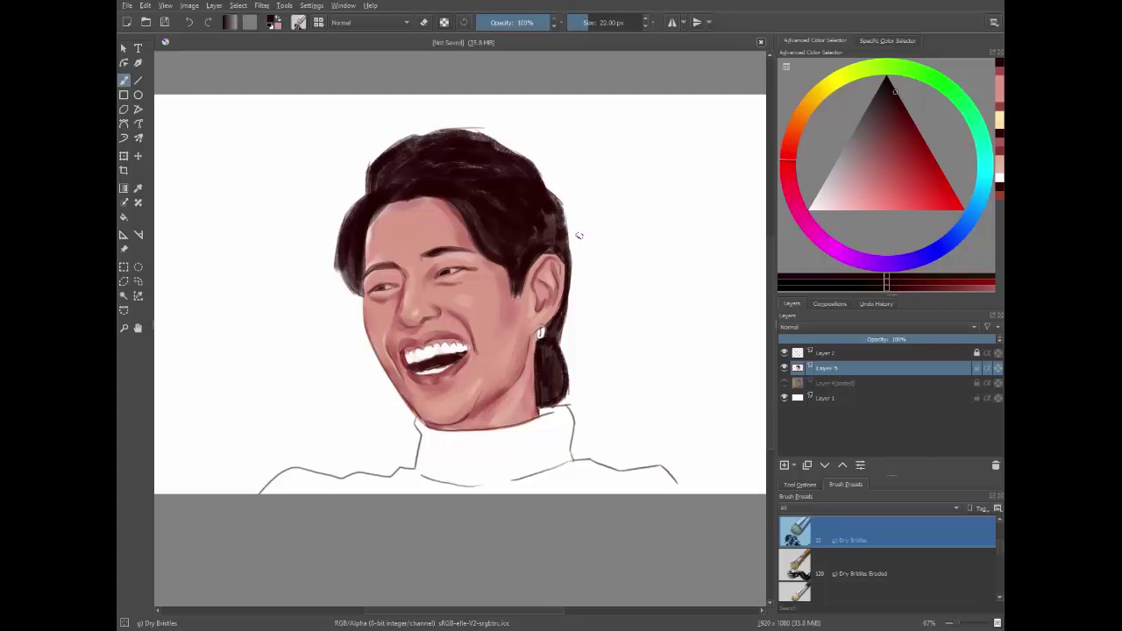
pyautogui.press('[')
pyautogui.press('[')
pyautogui.press('[')
pyautogui.press(']')
pyautogui.press(']')
pyautogui.moveTo(570, 265); pyautogui.dragTo(544, 359)
pyautogui.press(']')
pyautogui.press(']')
pyautogui.press(']')
pyautogui.moveTo(553, 249); pyautogui.dragTo(561, 261)
pyautogui.moveTo(569, 202); pyautogui.dragTo(556, 258)
pyautogui.moveTo(560, 212); pyautogui.dragTo(546, 244)
pyautogui.press(']')
pyautogui.press(']')
pyautogui.press(']')
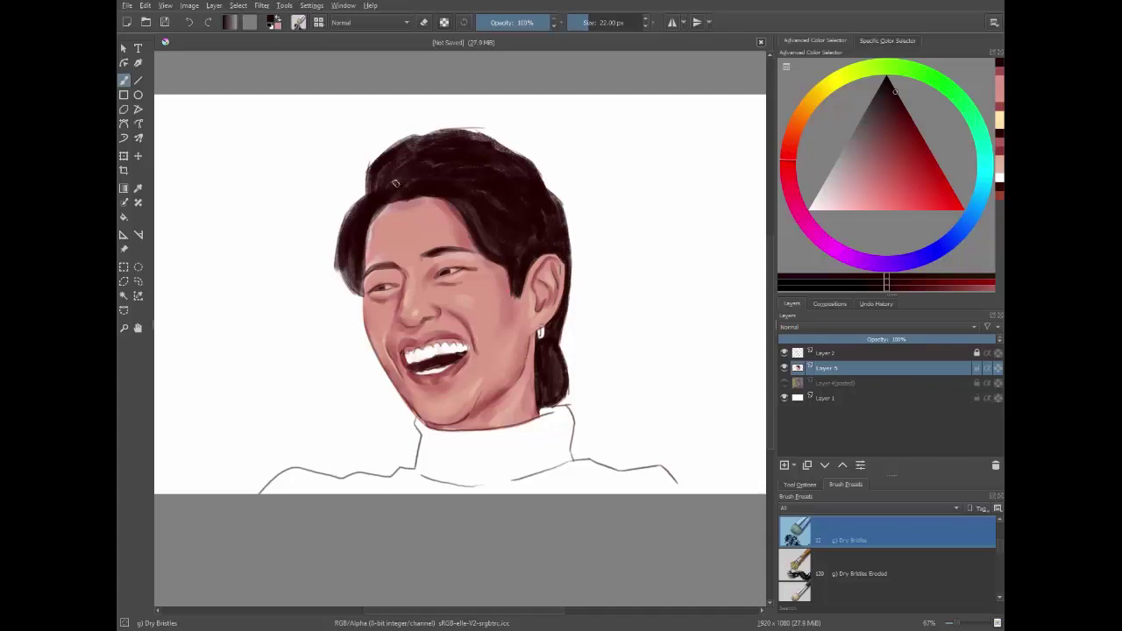
# - Touch up the left hairline and left side, then paint dark hair down to the nape
pyautogui.moveTo(367, 216)
pyautogui.mouseDown()
pyautogui.moveTo(364, 263)
pyautogui.moveTo(361, 234)
pyautogui.mouseUp()
pyautogui.press(']')
pyautogui.press(']')
pyautogui.press(']')
pyautogui.moveTo(399, 197); pyautogui.dragTo(363, 219)
pyautogui.press('[')
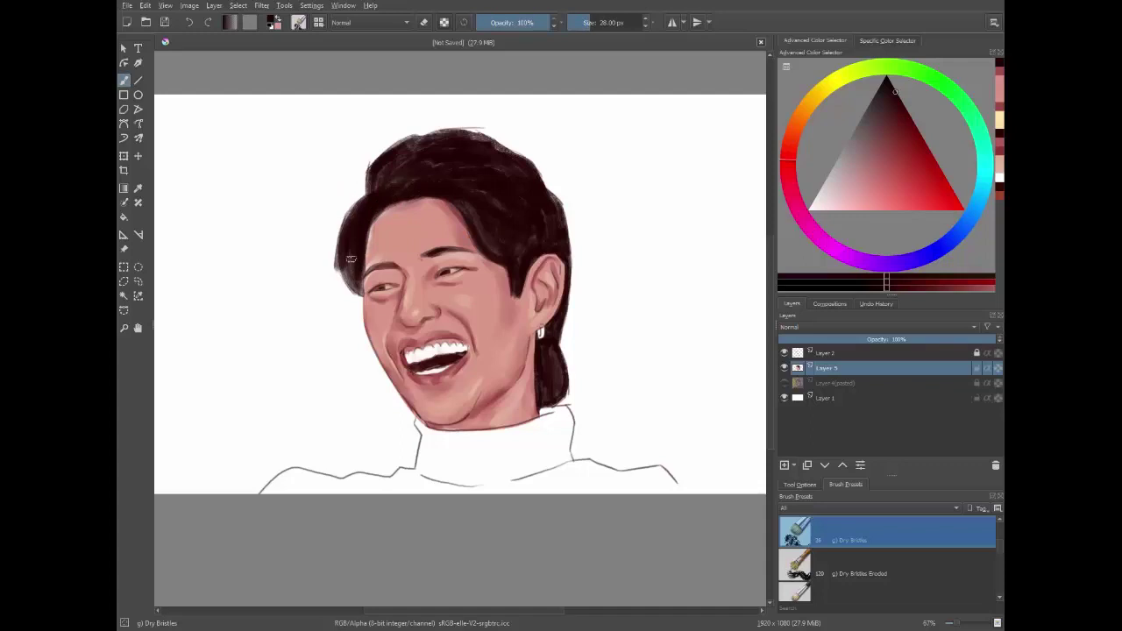
pyautogui.press('[')
pyautogui.press('[')
pyautogui.moveTo(351, 259)
pyautogui.mouseDown()
pyautogui.moveTo(361, 295)
pyautogui.moveTo(349, 252)
pyautogui.mouseUp()
pyautogui.press('[')
pyautogui.press('[')
pyautogui.press(']')
pyautogui.moveTo(561, 356); pyautogui.dragTo(552, 400)
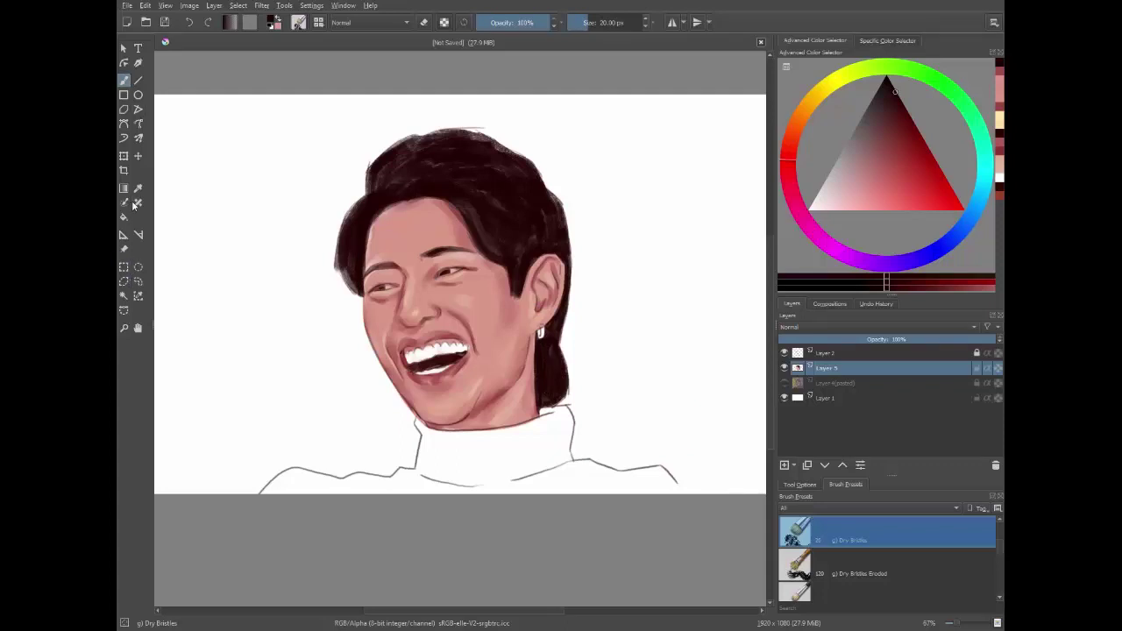
# - Select the turtleneck and shoulders freehand and fill them dark maroon
pyautogui.click(138, 282)
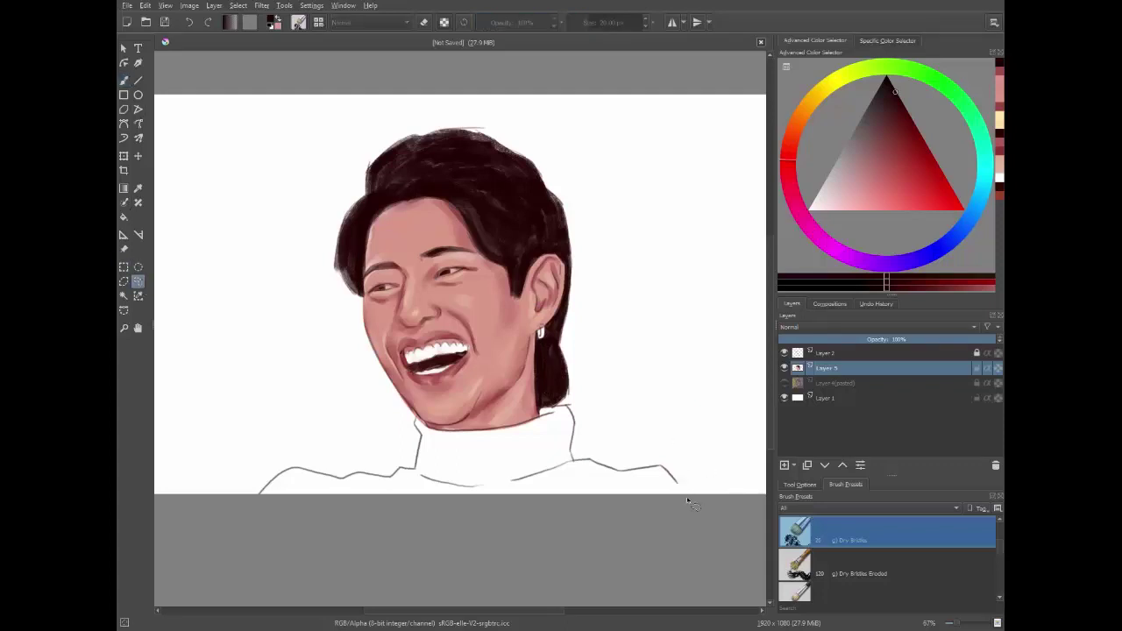
pyautogui.moveTo(664, 472)
pyautogui.mouseDown()
pyautogui.moveTo(567, 409)
pyautogui.moveTo(415, 428)
pyautogui.moveTo(417, 469)
pyautogui.moveTo(403, 475)
pyautogui.moveTo(299, 470)
pyautogui.moveTo(351, 518)
pyautogui.moveTo(681, 492)
pyautogui.mouseUp()
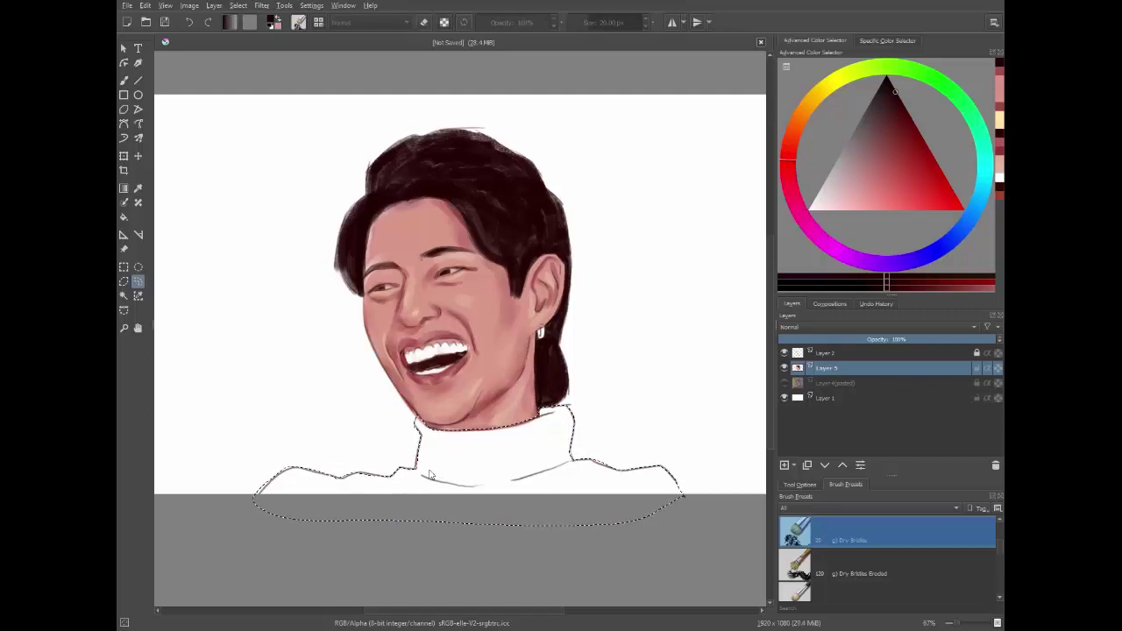
pyautogui.click(124, 220)
pyautogui.click(502, 458)
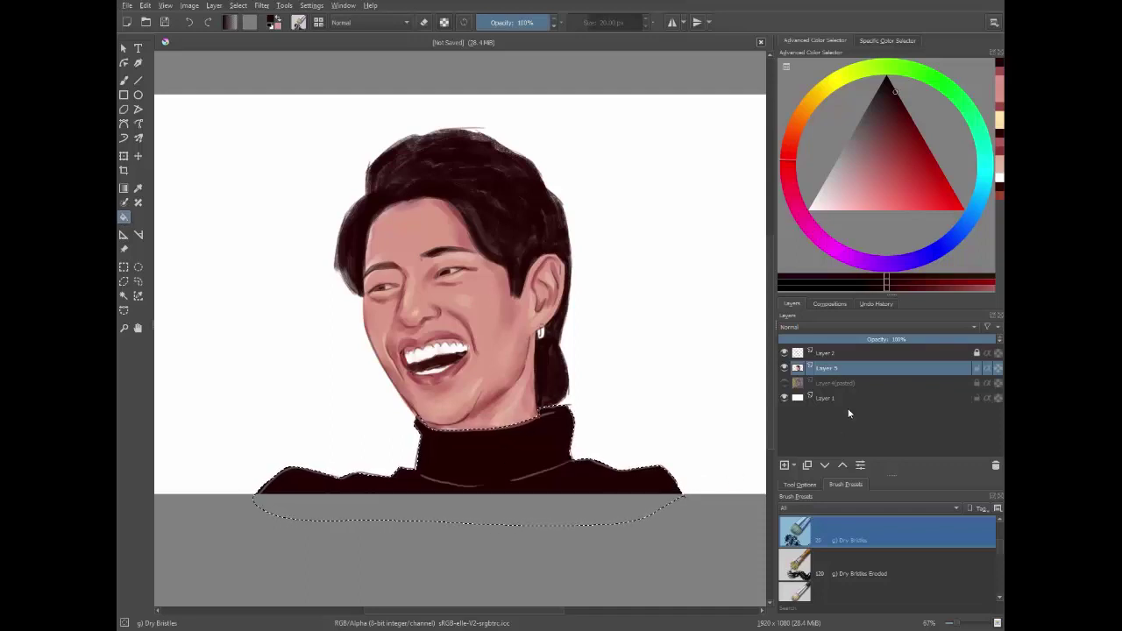
# - Clear the torso selection and add a new empty Layer 6 on top
pyautogui.click(859, 357)
pyautogui.click(137, 281)
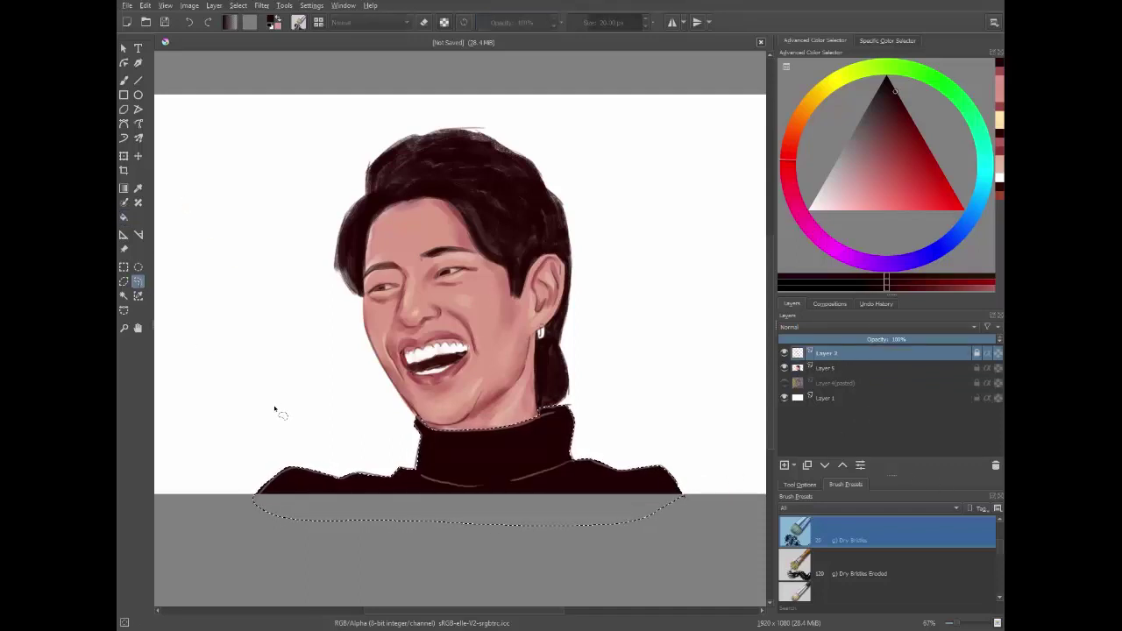
pyautogui.click(393, 535)
pyautogui.hotkey('ctrl', 'z')
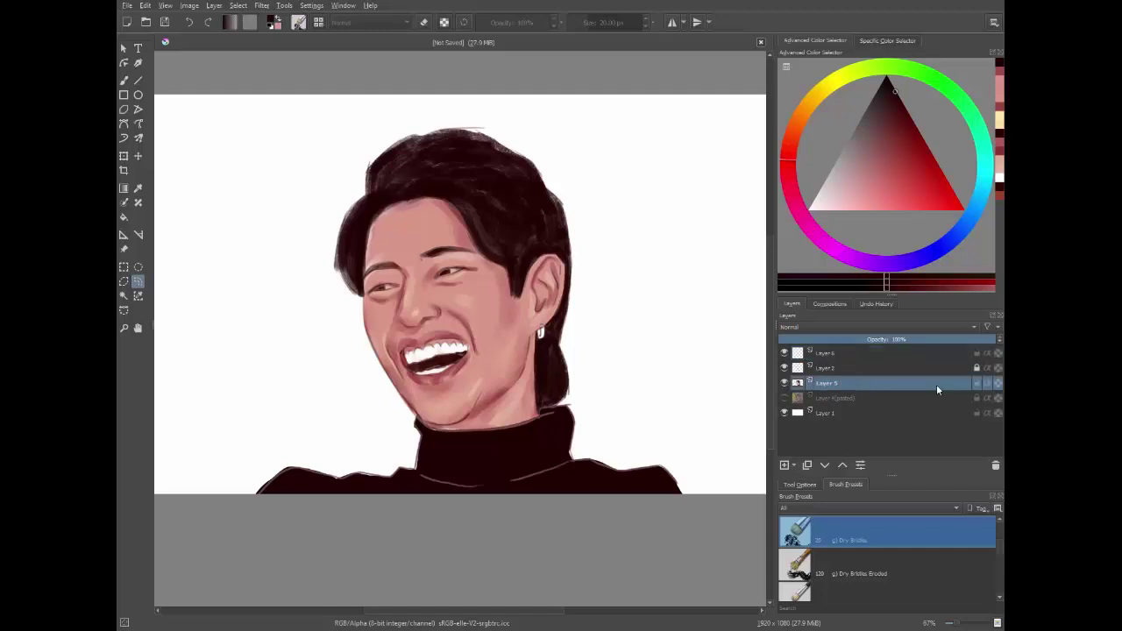
pyautogui.click(862, 353)
# - Choose the Wet Paint Details brush preset, shrink it to 9 px and dab at the left eye
pyautogui.press('b')
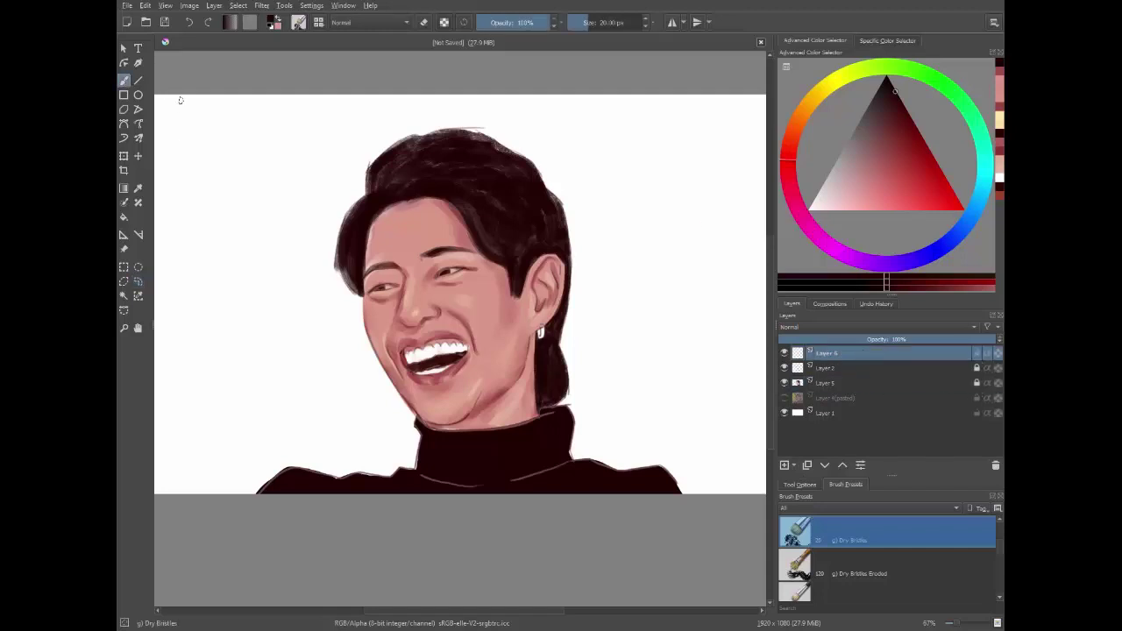
pyautogui.scroll(-3, 866, 576)
pyautogui.scroll(-1, 866, 576)
pyautogui.scroll(-1, 866, 576)
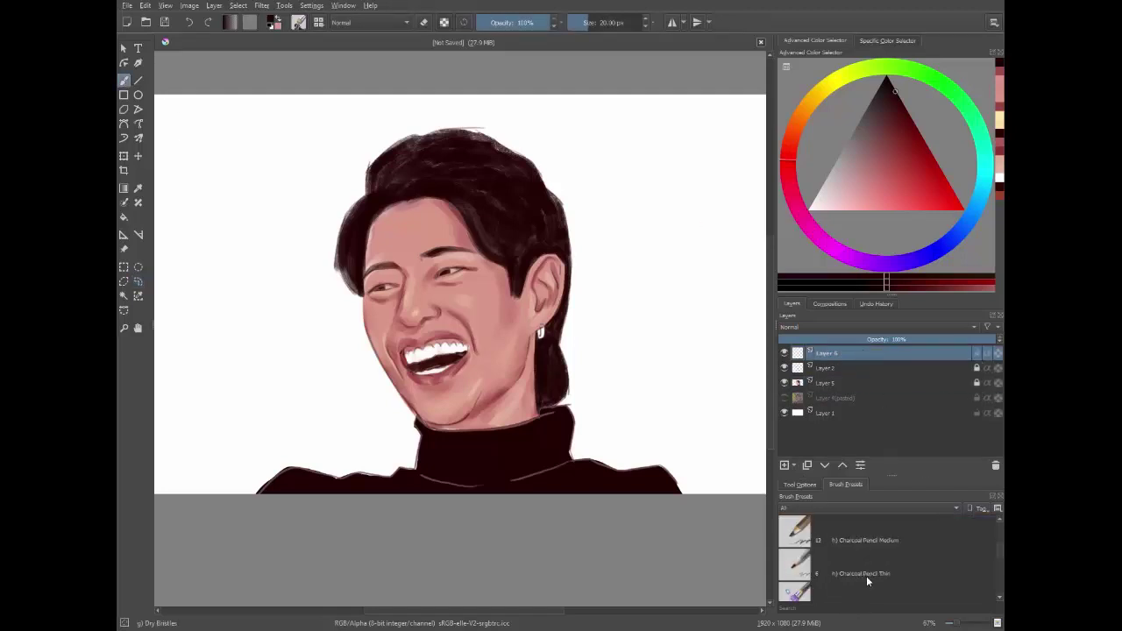
pyautogui.scroll(-2, 867, 576)
pyautogui.scroll(-1, 867, 576)
pyautogui.scroll(-1, 867, 576)
pyautogui.scroll(-1, 867, 576)
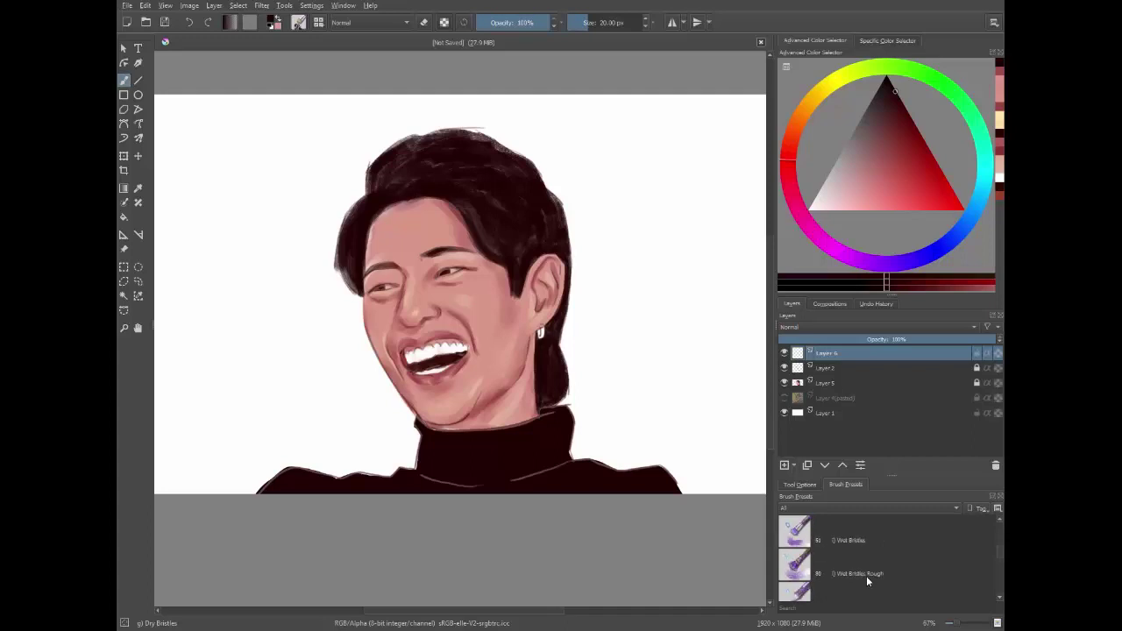
pyautogui.scroll(-1, 866, 576)
pyautogui.scroll(3, 866, 575)
pyautogui.scroll(1, 866, 575)
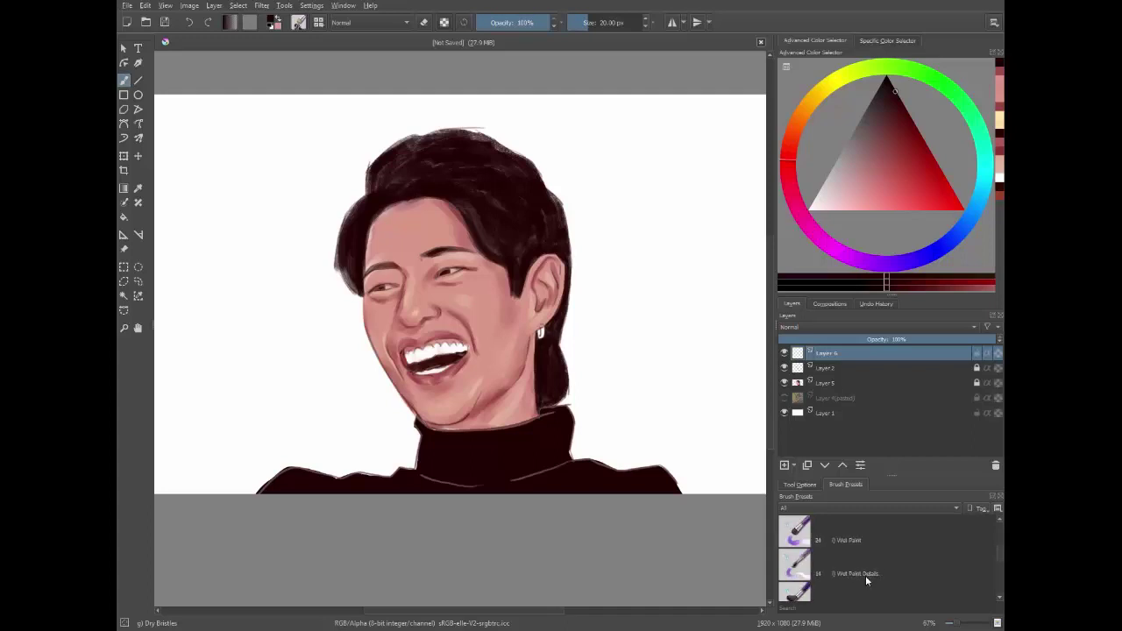
pyautogui.click(863, 573)
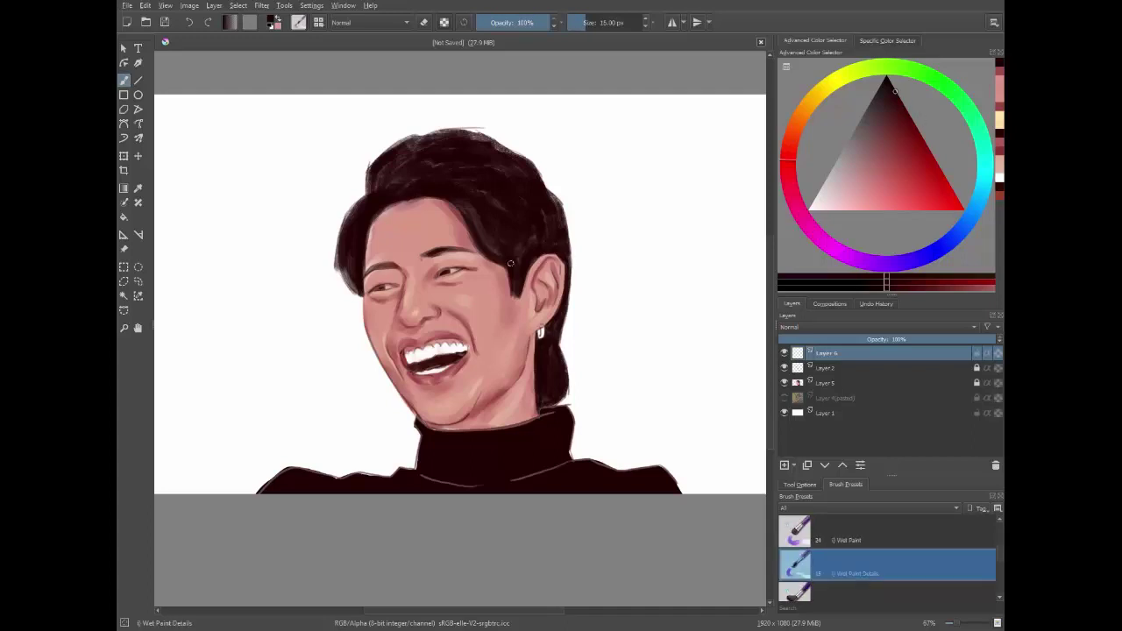
pyautogui.press('[')
pyautogui.press('[')
pyautogui.click(389, 285)
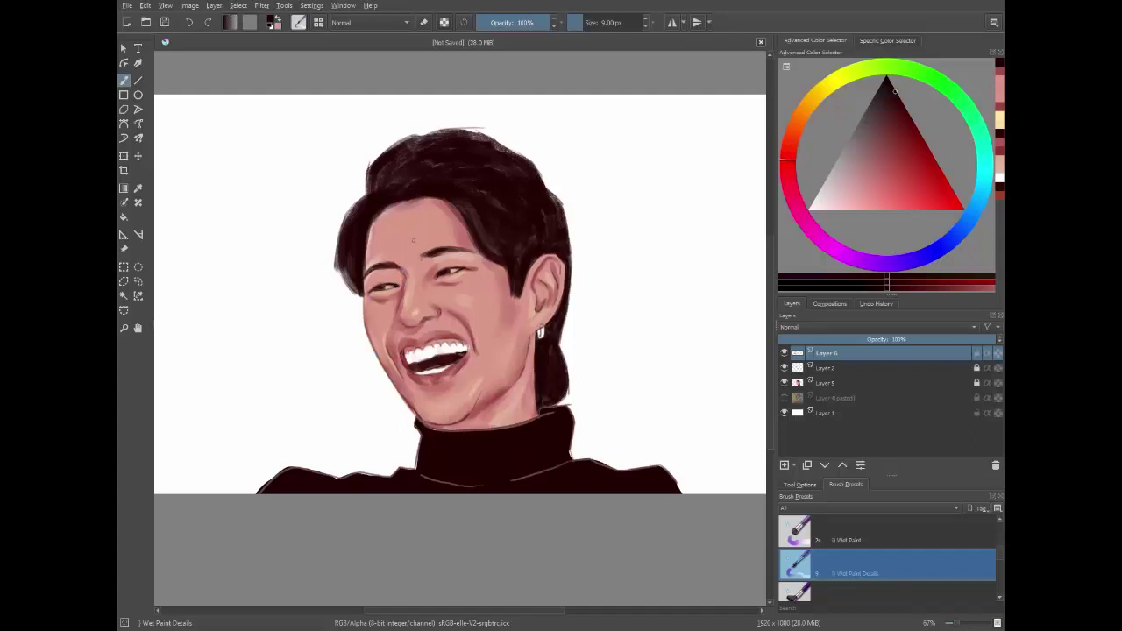
# - Paint small dark accents above the left eye, between the teeth, at the chin and along the upper lip
pyautogui.moveTo(419, 258); pyautogui.dragTo(428, 254)
pyautogui.click(419, 363)
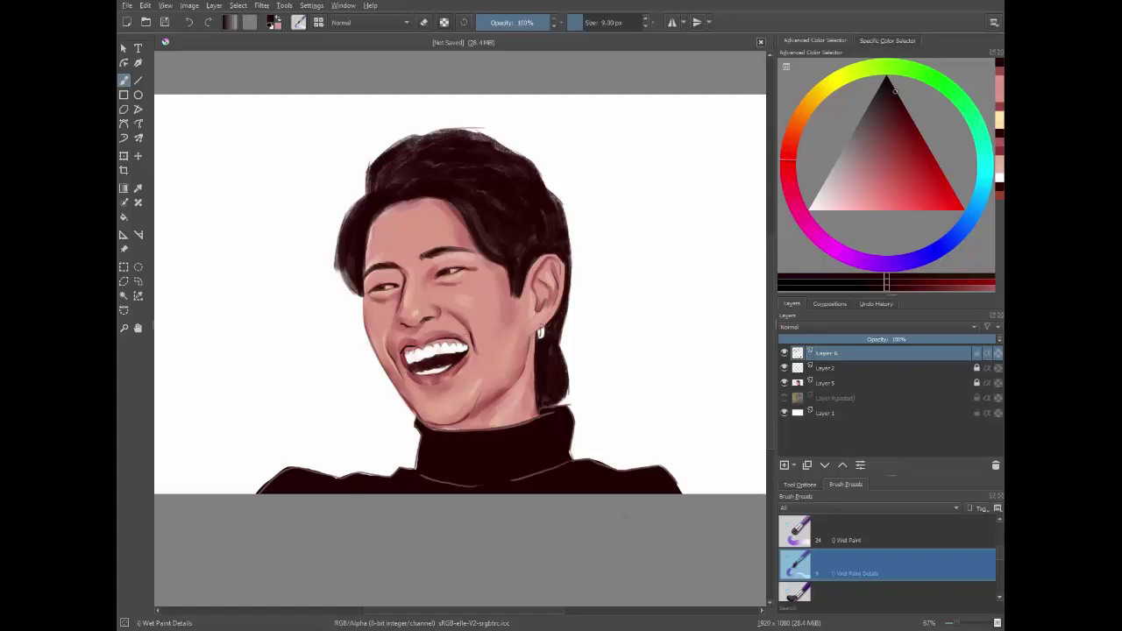
pyautogui.moveTo(422, 418); pyautogui.dragTo(439, 429)
pyautogui.moveTo(419, 418); pyautogui.dragTo(441, 428)
pyautogui.moveTo(439, 333); pyautogui.dragTo(456, 332)
# - Sample the mouth-corner colour and brighten the cheek by the left mouth corner
pyautogui.keyDown('ctrl'); pyautogui.click(410, 363); pyautogui.keyUp('ctrl')
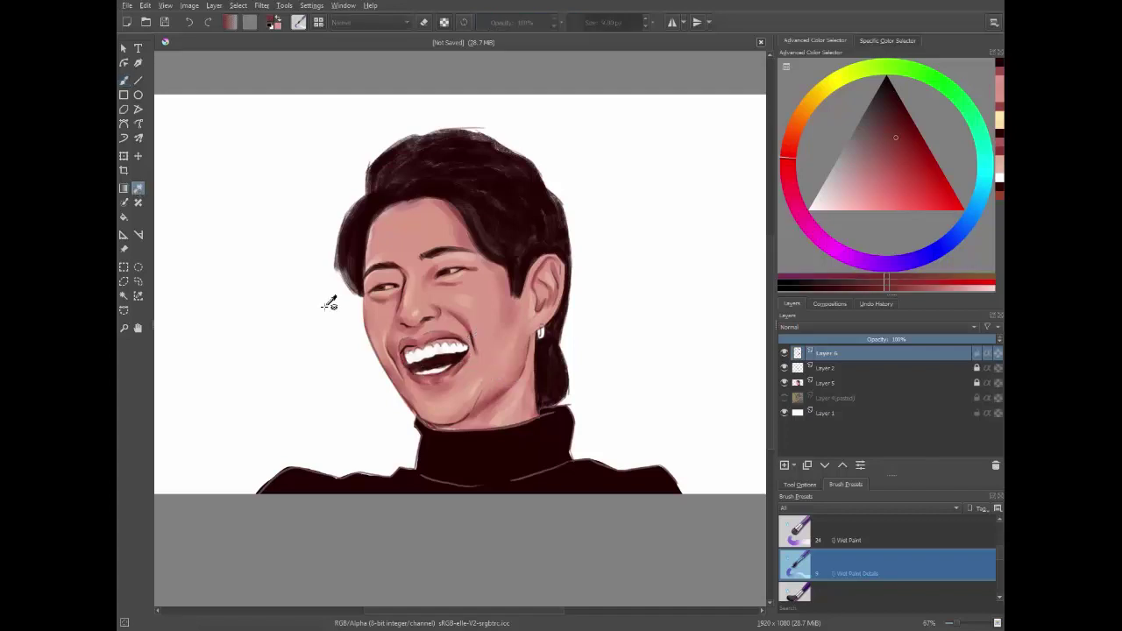
pyautogui.click(124, 80)
pyautogui.click(415, 301)
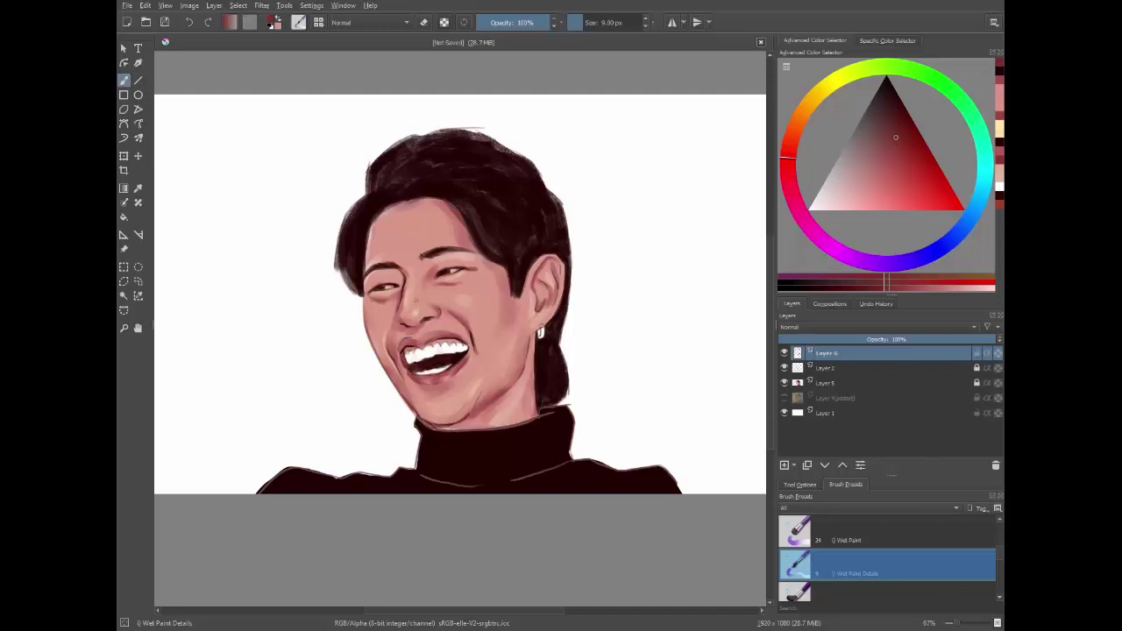
pyautogui.moveTo(400, 341); pyautogui.dragTo(414, 336)
# - In dark reddish-black, refine the left and right hair edges, a forehead strand and the earring
pyautogui.moveTo(898, 135); pyautogui.dragTo(810, 209)
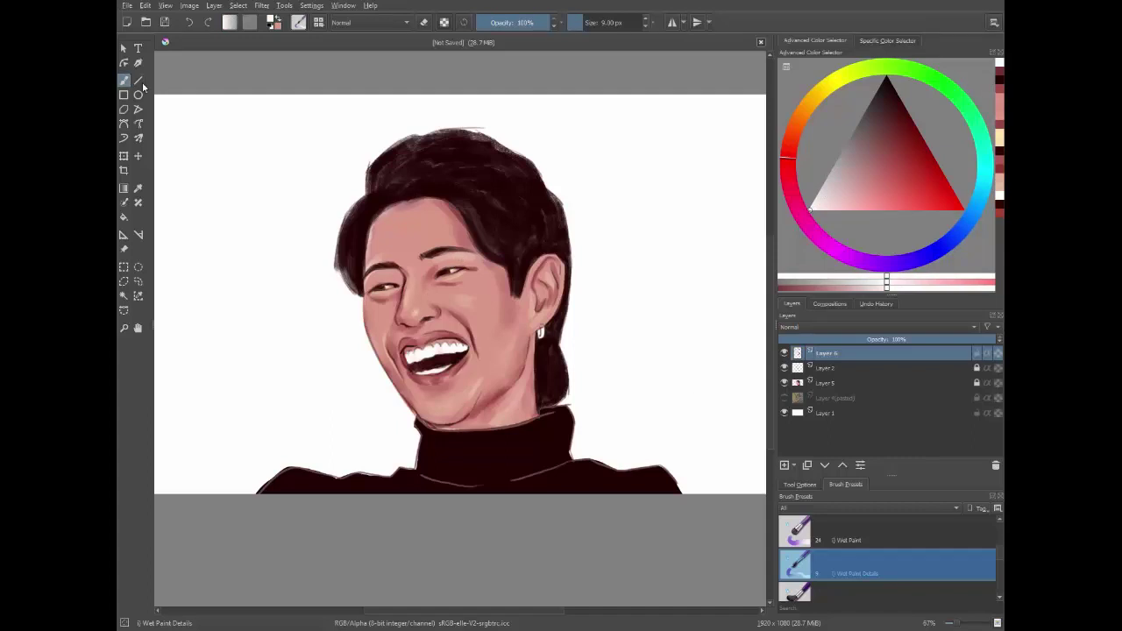
pyautogui.keyDown('ctrl'); pyautogui.click(529, 215); pyautogui.keyUp('ctrl')
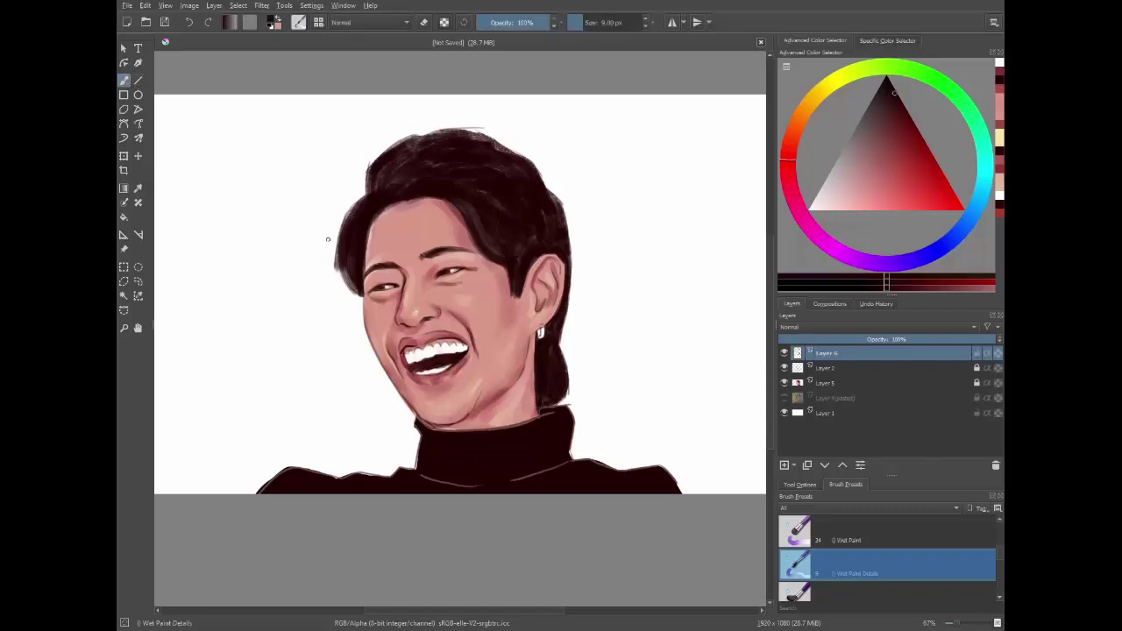
pyautogui.moveTo(346, 266); pyautogui.dragTo(336, 294)
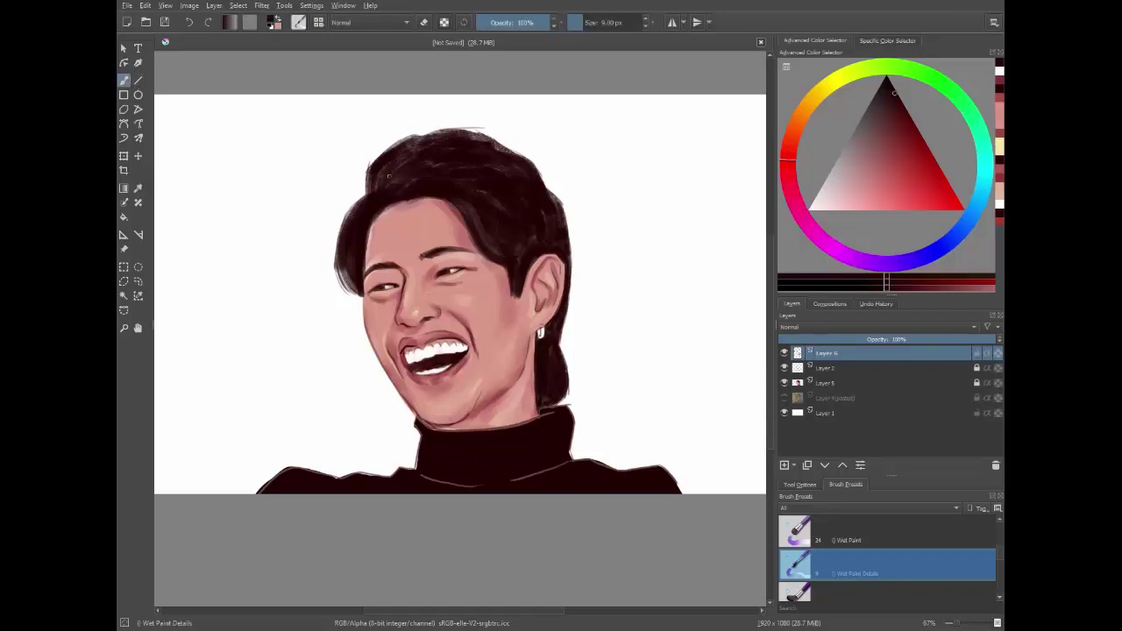
pyautogui.moveTo(563, 323)
pyautogui.mouseDown()
pyautogui.moveTo(562, 347)
pyautogui.moveTo(565, 311)
pyautogui.mouseUp()
pyautogui.moveTo(561, 352); pyautogui.dragTo(570, 380)
pyautogui.moveTo(568, 326); pyautogui.dragTo(571, 265)
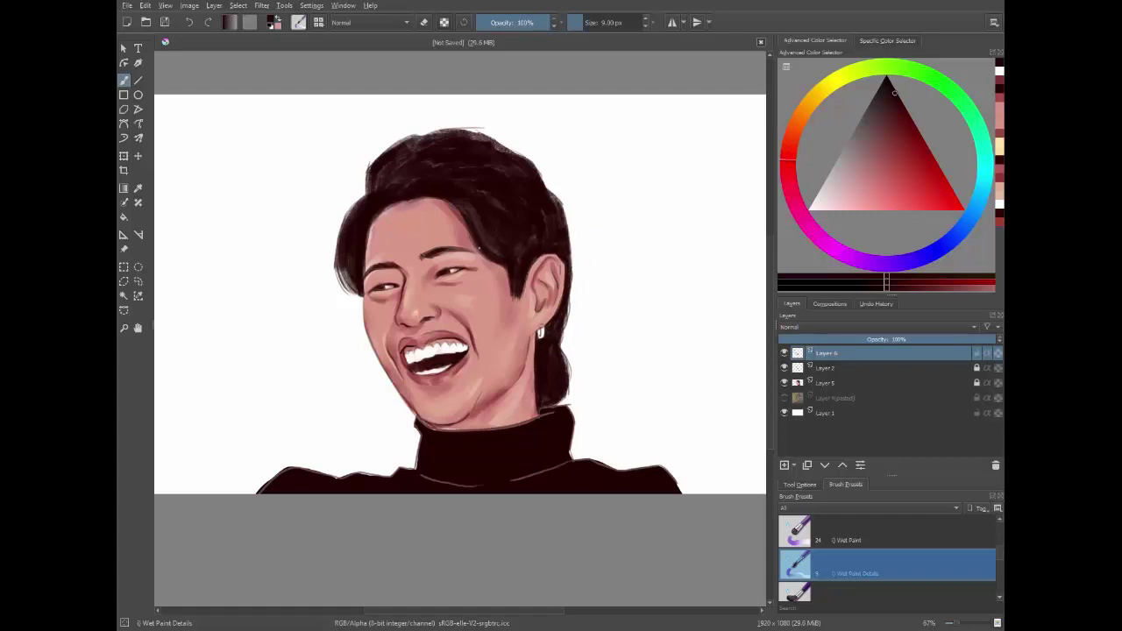
pyautogui.moveTo(384, 209); pyautogui.dragTo(366, 249)
pyautogui.moveTo(541, 328); pyautogui.dragTo(542, 335)
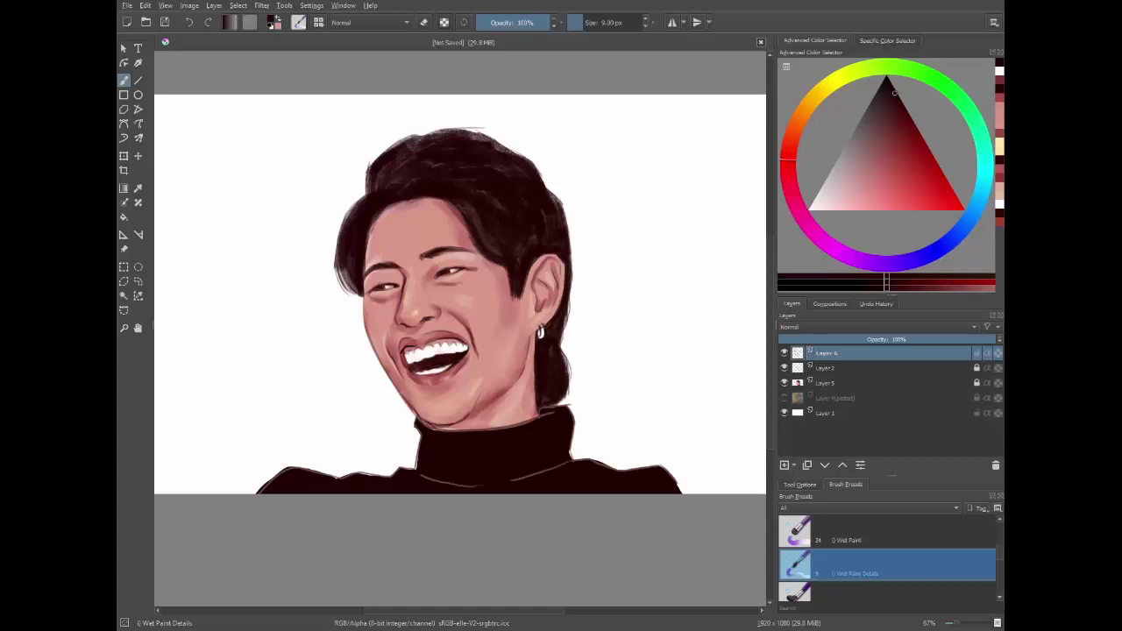